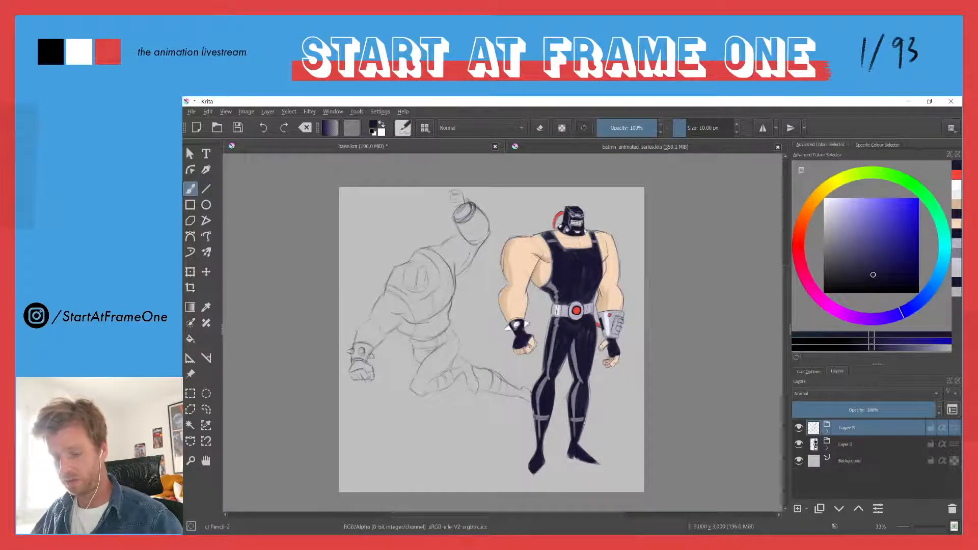
Step: Look over the Batman animated series sketch sheet and create a new 3000 × 3000 px RGB/Alpha document at 300 ppi
{"action": "left_click", "coordinate": [584, 146]}
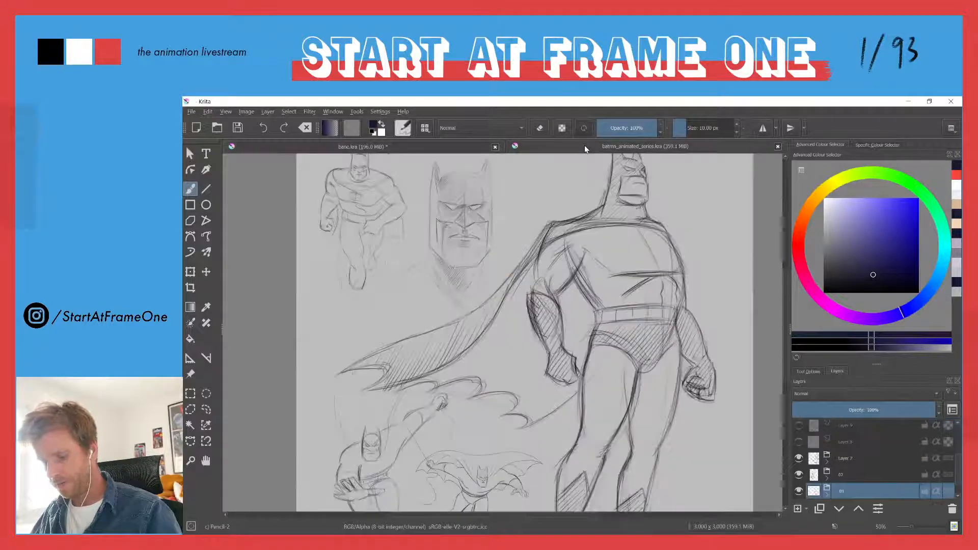
{"action": "left_click_drag", "start_coordinate": [418, 260], "coordinate": [406, 280]}
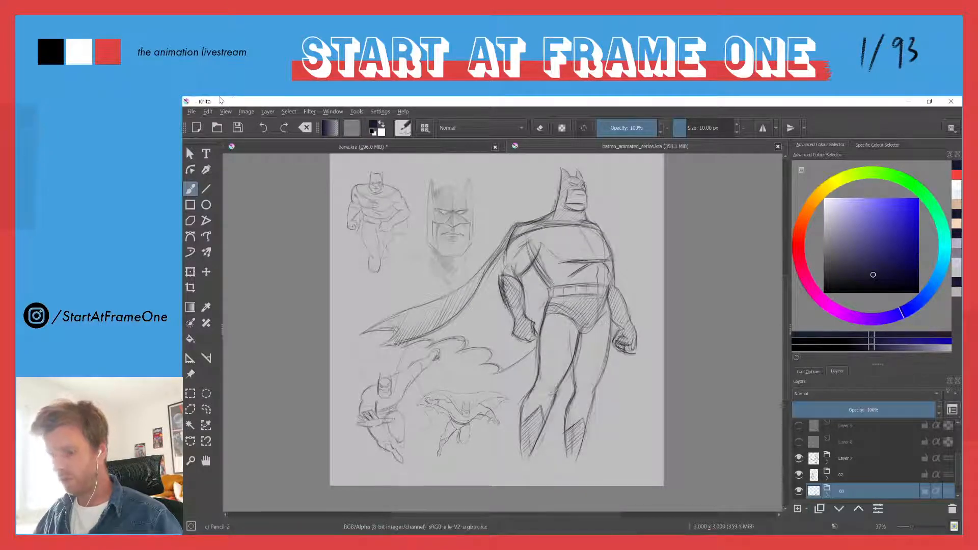
{"action": "left_click", "coordinate": [191, 113]}
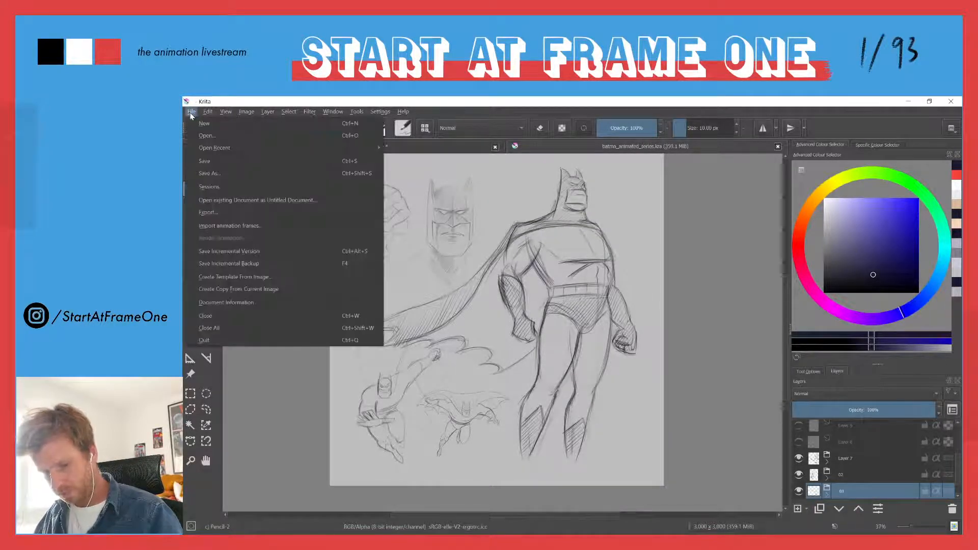
{"action": "left_click", "coordinate": [200, 123]}
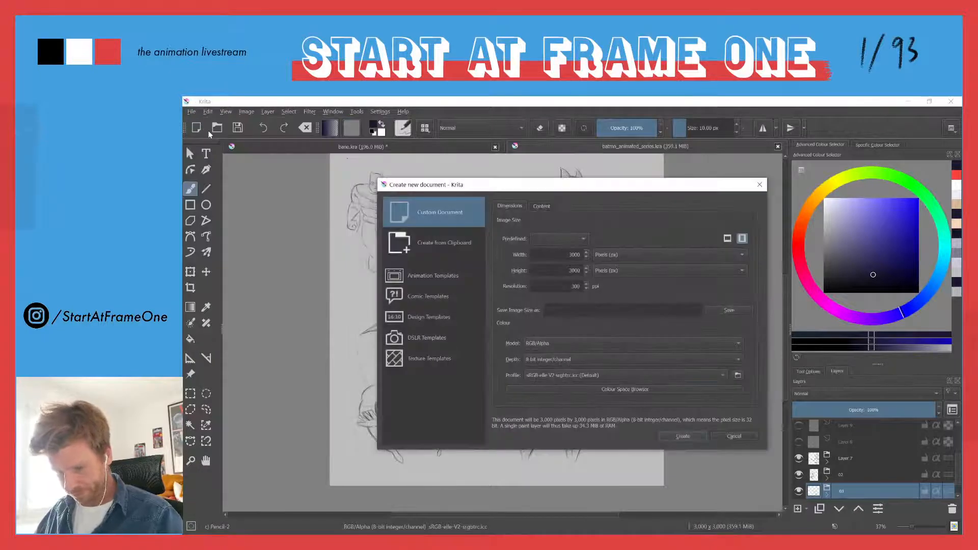
{"action": "left_click", "coordinate": [672, 436]}
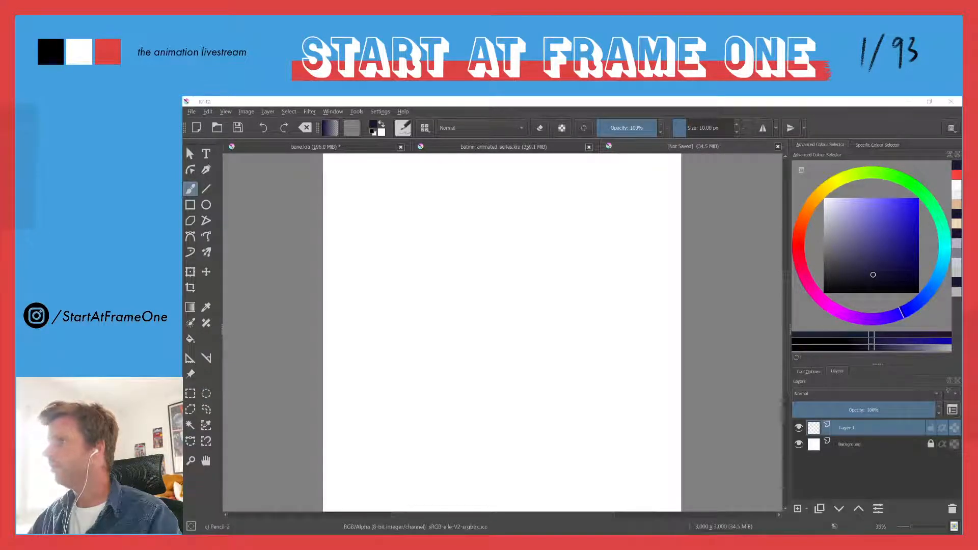
Step: Switch to the video player and scrub through the batman_runcycle_01 and batman_runcycle_02 reference clips
{"action": "left_click_drag", "start_coordinate": [182, 77], "coordinate": [643, 130]}
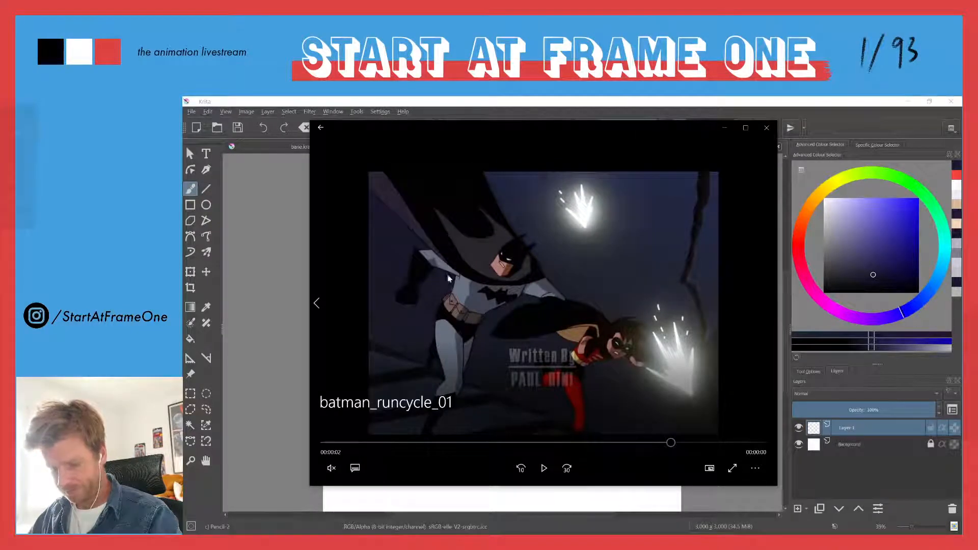
{"action": "left_click_drag", "start_coordinate": [672, 447], "coordinate": [456, 442]}
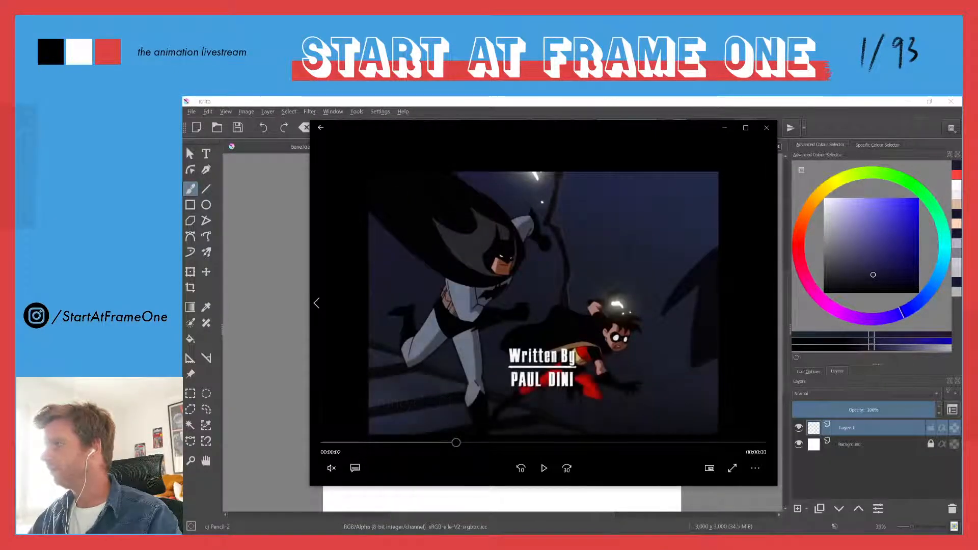
{"action": "key", "text": "Right"}
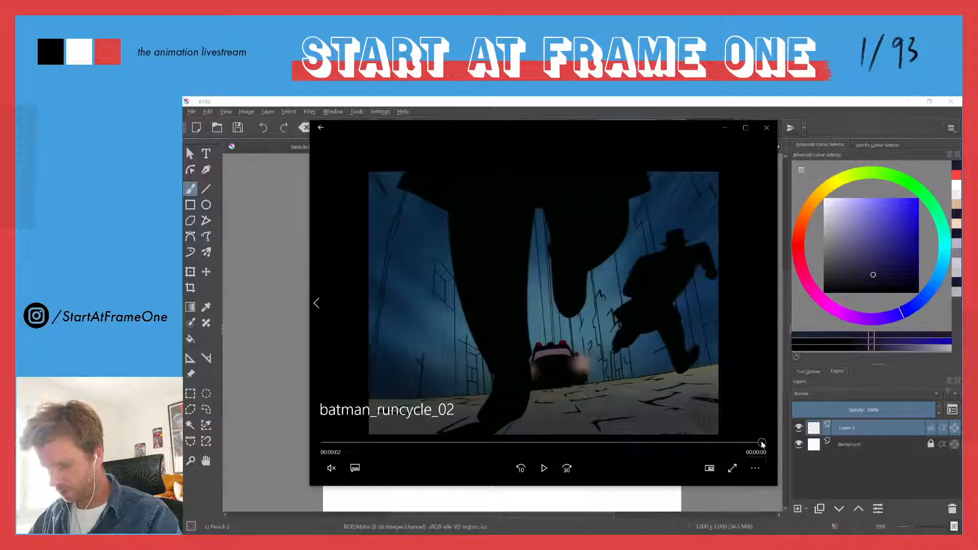
{"action": "left_click_drag", "start_coordinate": [747, 448], "coordinate": [514, 453]}
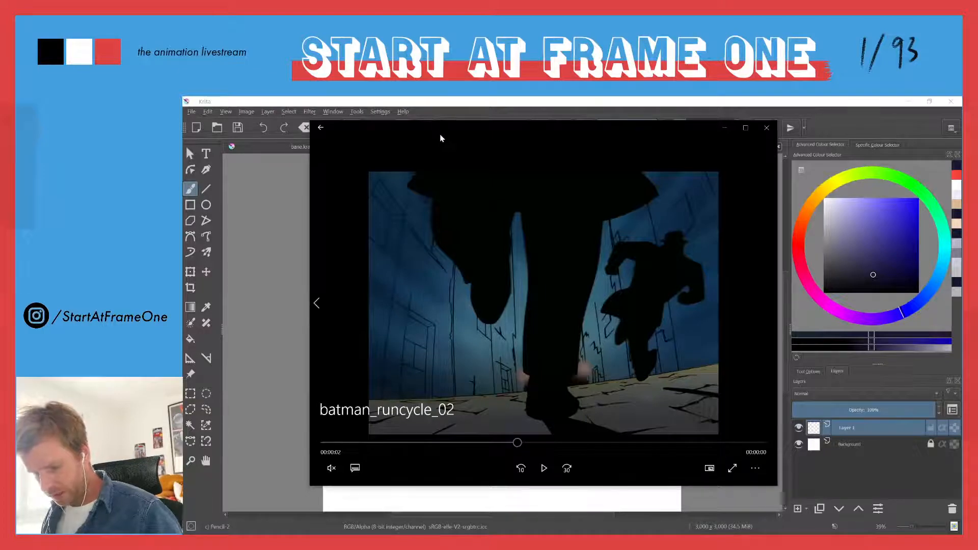
Step: Step backward frame by frame through batman_runcycle_02 to study how the runners' legs move
{"action": "key", "text": "ctrl+Left"}
{"action": "key", "text": "Left"}
{"action": "key", "text": "Left"}
{"action": "key", "text": "Left"}
{"action": "key", "text": "Left"}
{"action": "key", "text": "Left"}
{"action": "key", "text": "Left"}
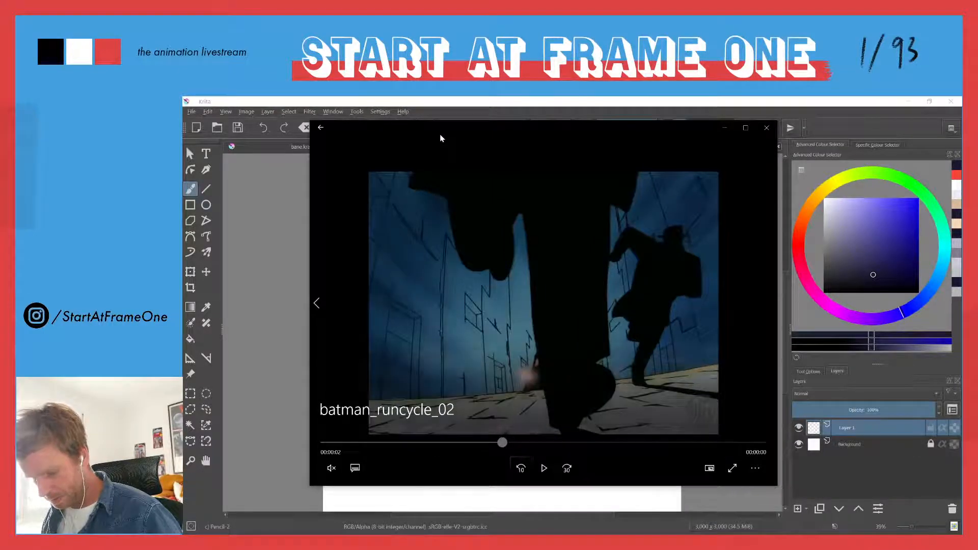
{"action": "key", "text": "Left"}
{"action": "key", "text": "Left"}
{"action": "key", "text": "Left"}
{"action": "key", "text": "Left"}
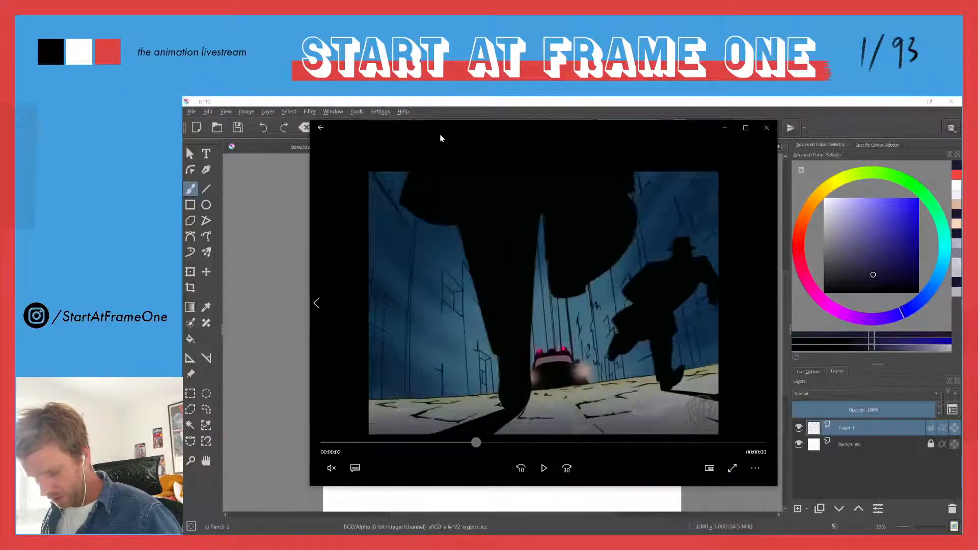
{"action": "key", "text": "Left"}
{"action": "key", "text": "Left"}
{"action": "key", "text": "Left"}
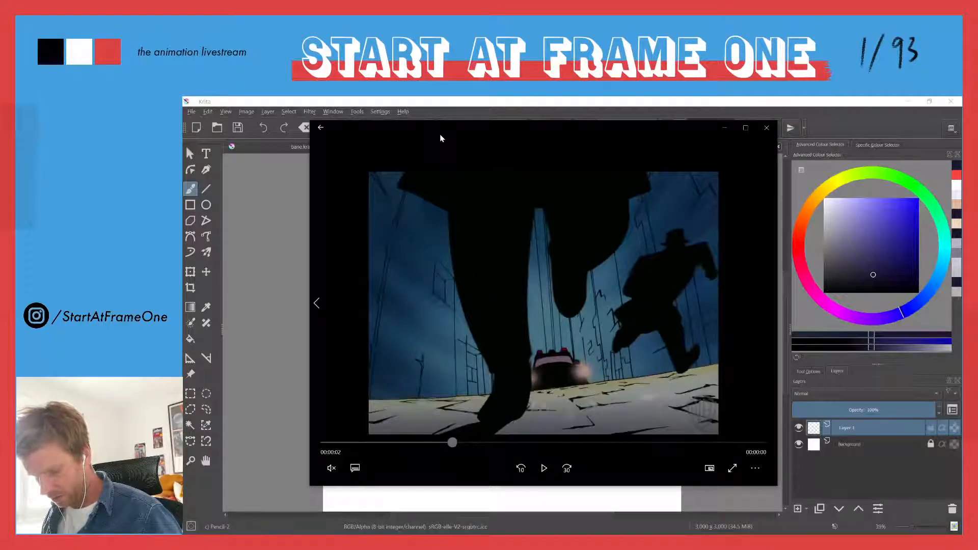
Step: Step back and forth through a few frames of batman_runcycle_02 to compare the runners' foot-contact poses
{"action": "key", "text": "Right"}
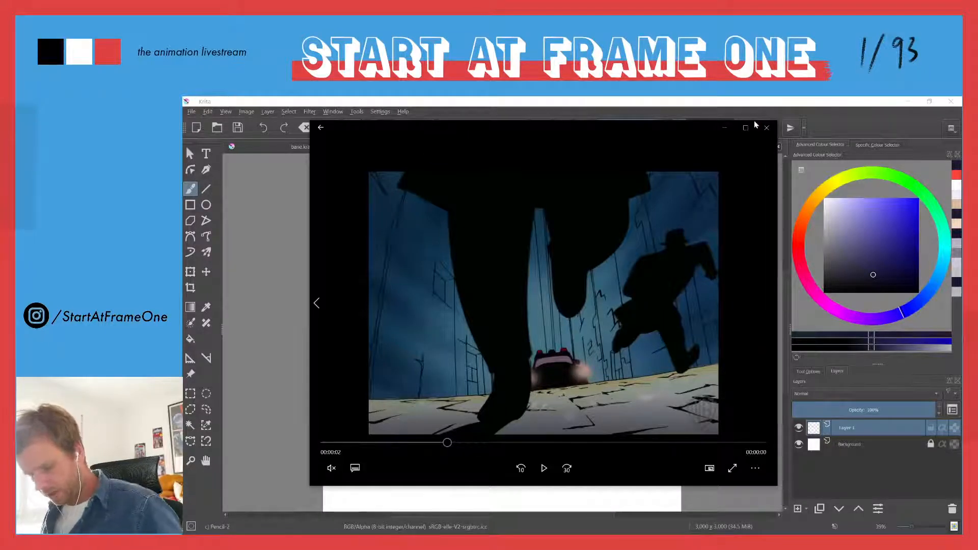
{"action": "key", "text": "Left"}
{"action": "key", "text": "Right"}
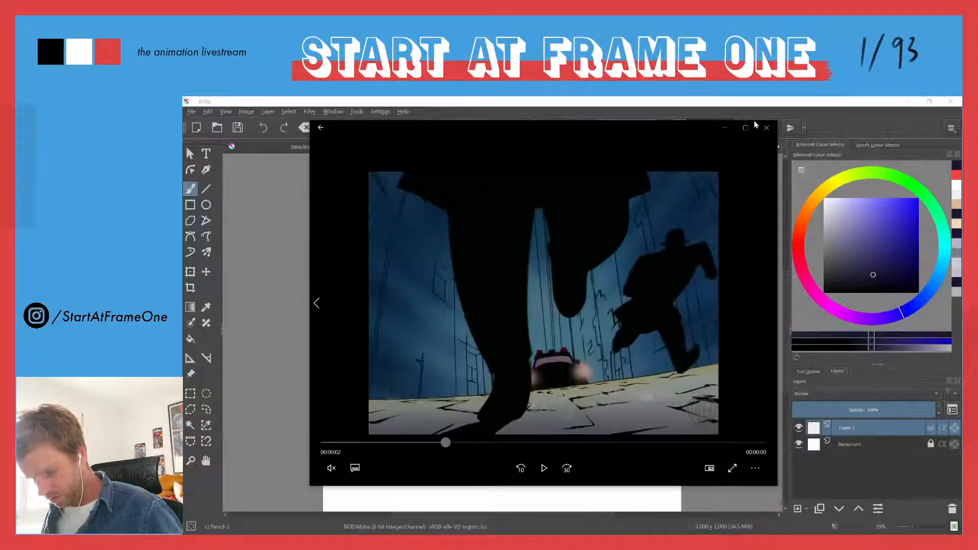
{"action": "key", "text": "Left"}
{"action": "key", "text": "Right"}
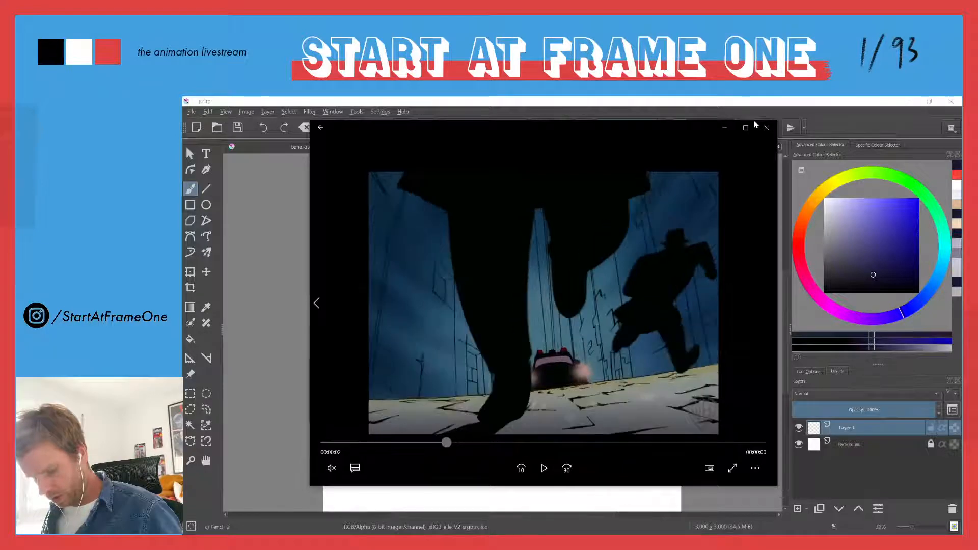
{"action": "key", "text": "Right"}
{"action": "key", "text": "Right"}
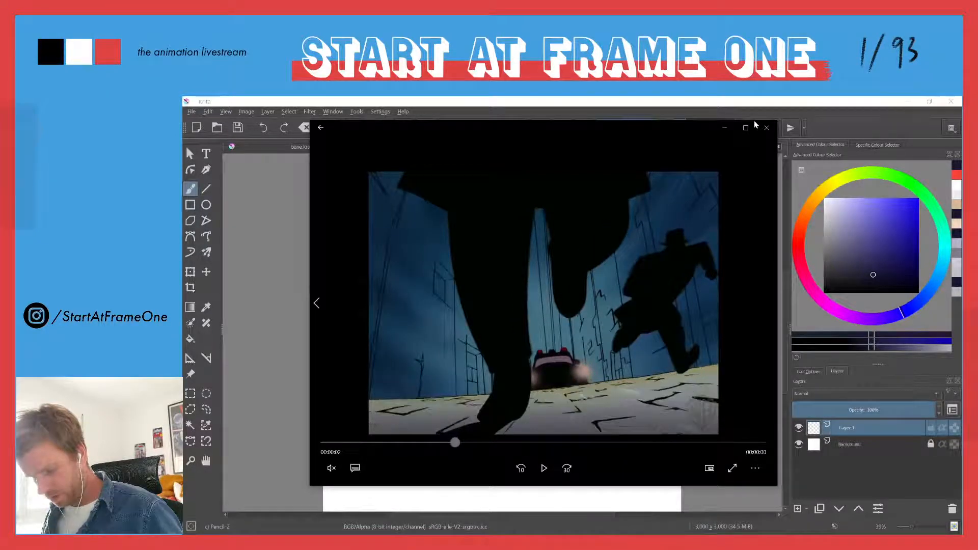
{"action": "key", "text": "Right"}
{"action": "key", "text": "Right"}
{"action": "key", "text": "Right"}
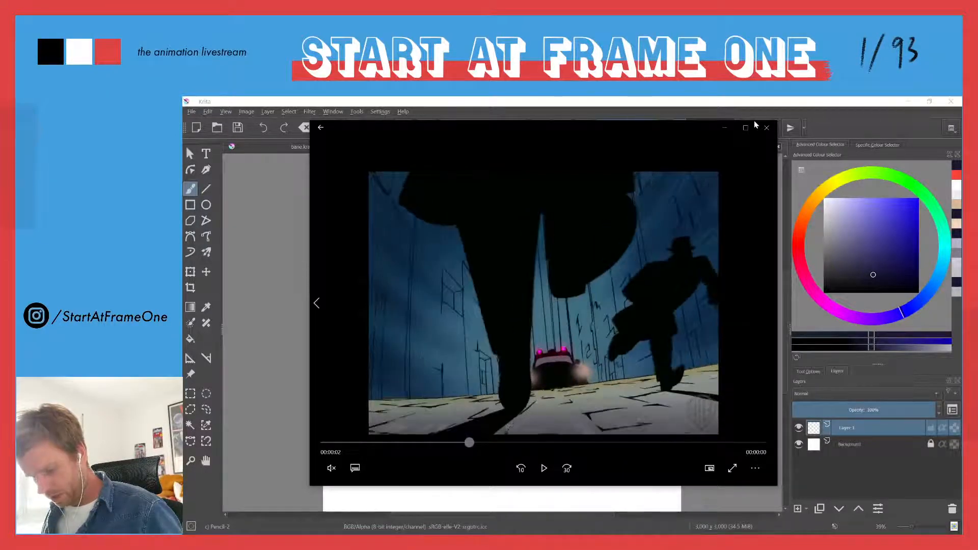
{"action": "key", "text": "Left"}
{"action": "key", "text": "Left"}
{"action": "key", "text": "Left"}
{"action": "key", "text": "Left"}
{"action": "key", "text": "Left"}
{"action": "key", "text": "Left"}
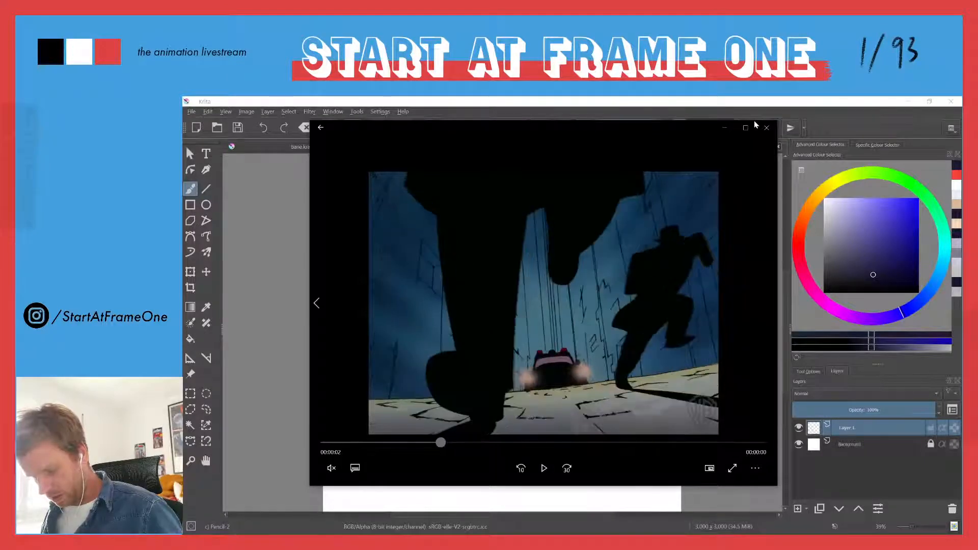
{"action": "key", "text": "Right"}
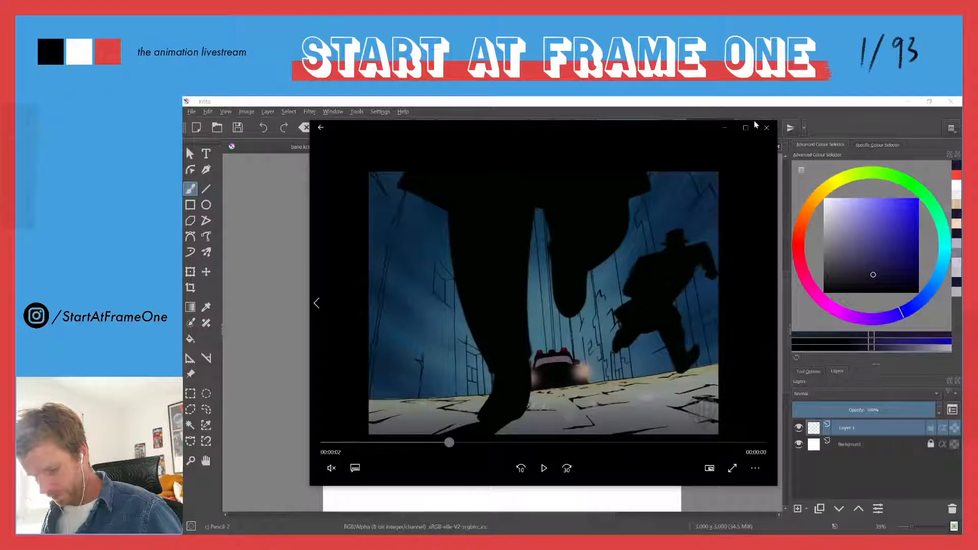
Step: Return to the blank Krita canvas and lightly sketch Batman's shoulders and front-facing head with two pointed cowl ears
{"action": "left_click", "coordinate": [460, 490]}
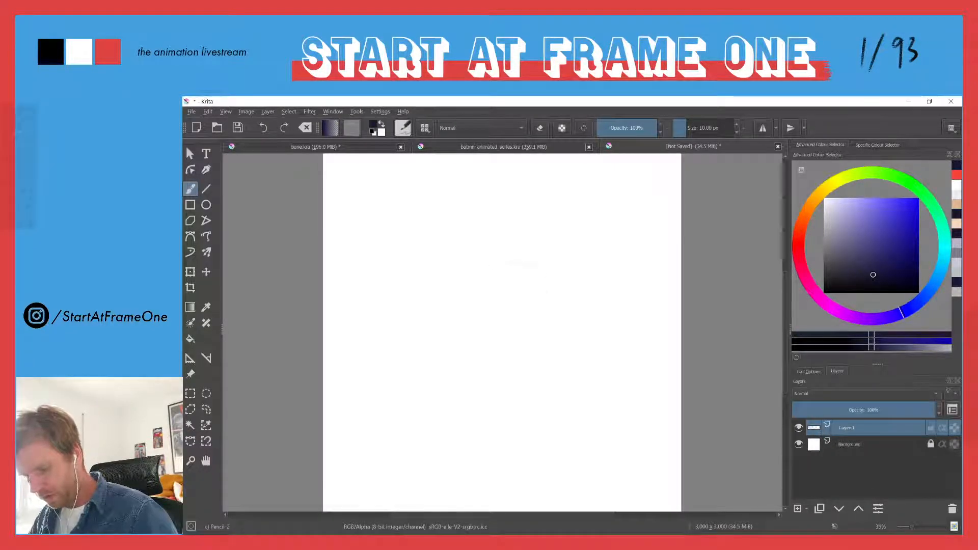
{"action": "left_click_drag", "start_coordinate": [553, 292], "coordinate": [541, 313]}
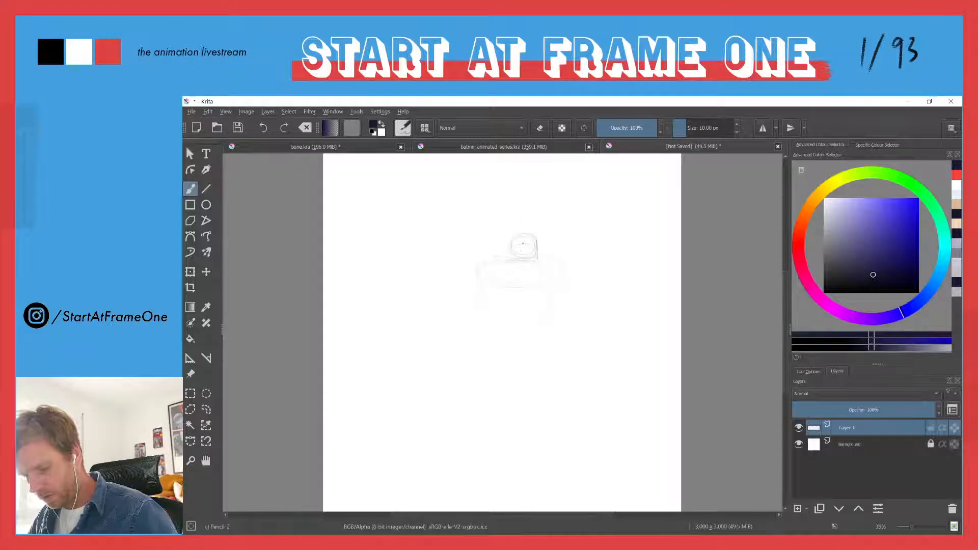
{"action": "left_click_drag", "start_coordinate": [523, 236], "coordinate": [528, 270]}
{"action": "left_click_drag", "start_coordinate": [537, 249], "coordinate": [536, 264]}
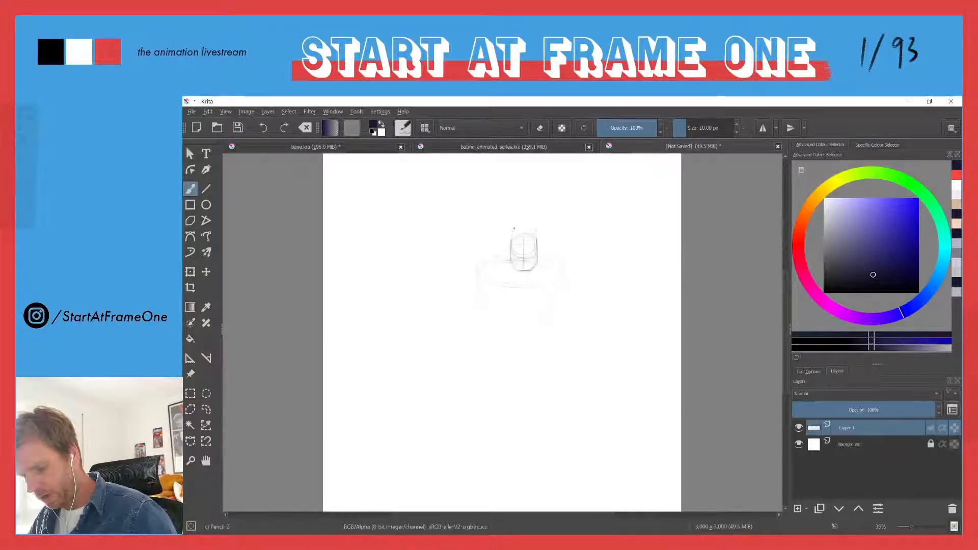
{"action": "left_click_drag", "start_coordinate": [514, 230], "coordinate": [534, 224]}
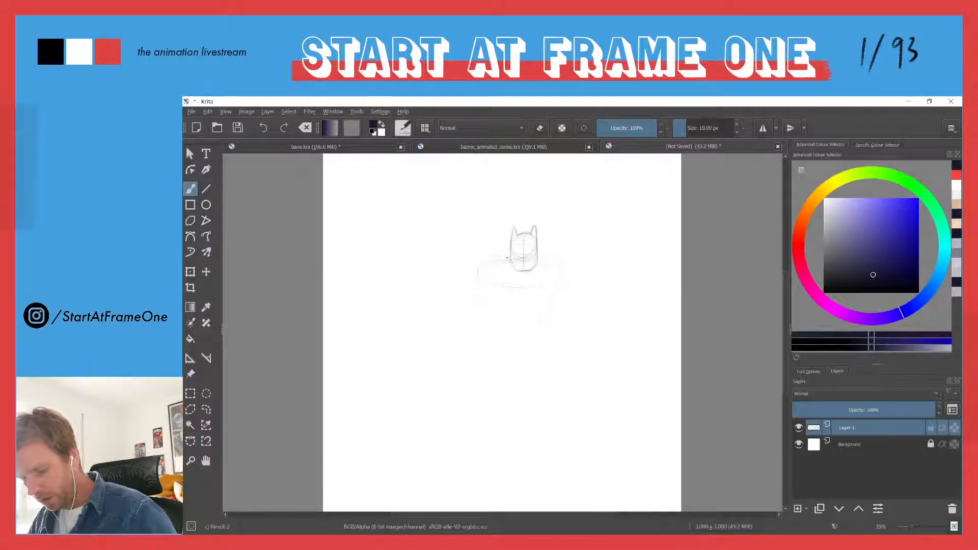
Step: Sketch the tilted shoulder line and rounded chest outline beneath Batman's head
{"action": "left_click_drag", "start_coordinate": [508, 261], "coordinate": [477, 270]}
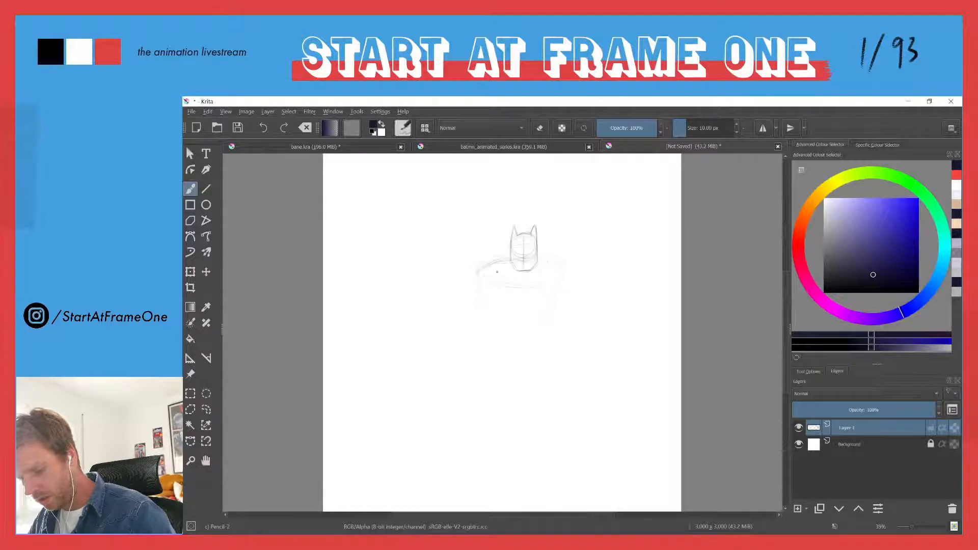
{"action": "left_click_drag", "start_coordinate": [544, 256], "coordinate": [477, 270]}
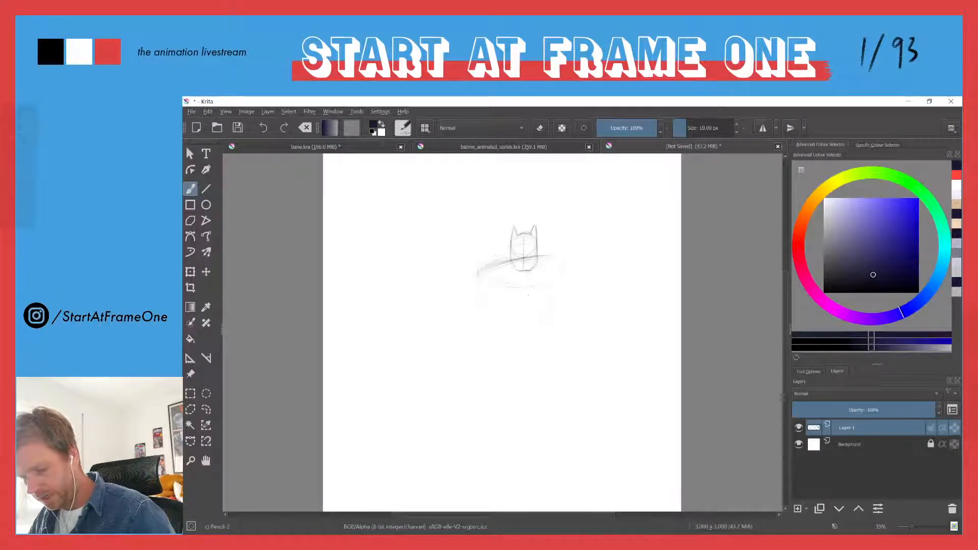
{"action": "mouse_move", "coordinate": [495, 316]}
{"action": "left_mouse_down"}
{"action": "mouse_move", "coordinate": [561, 289]}
{"action": "mouse_move", "coordinate": [546, 306]}
{"action": "mouse_move", "coordinate": [518, 315]}
{"action": "left_mouse_up"}
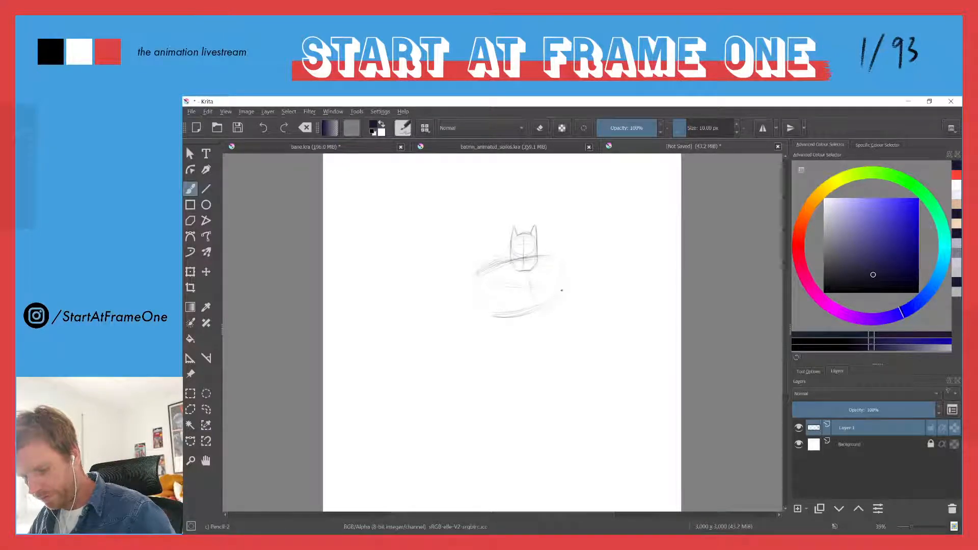
{"action": "left_click_drag", "start_coordinate": [567, 279], "coordinate": [500, 321]}
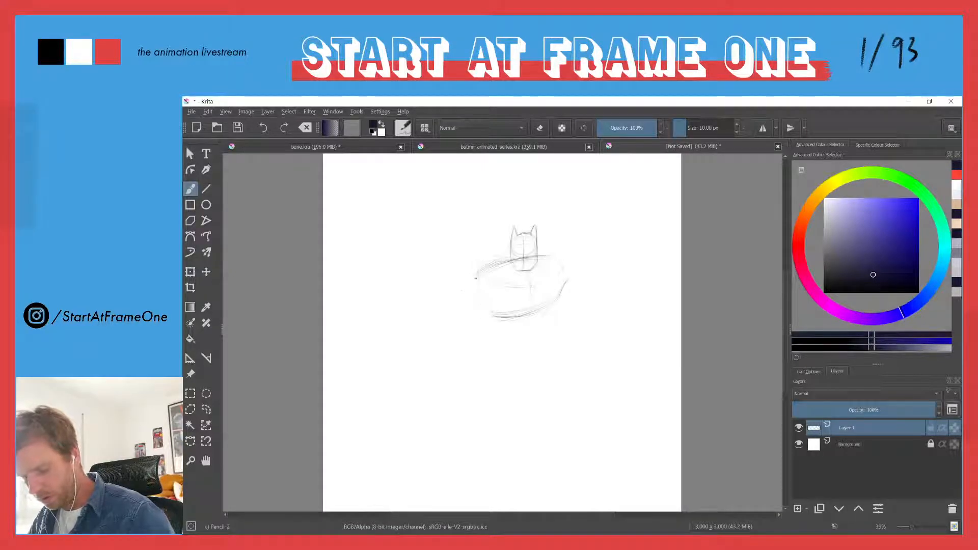
Step: Check the Batman reference sheet, and rough in the running figure's shoulders, bent arms and round fist in the new drawing
{"action": "left_click", "coordinate": [469, 147]}
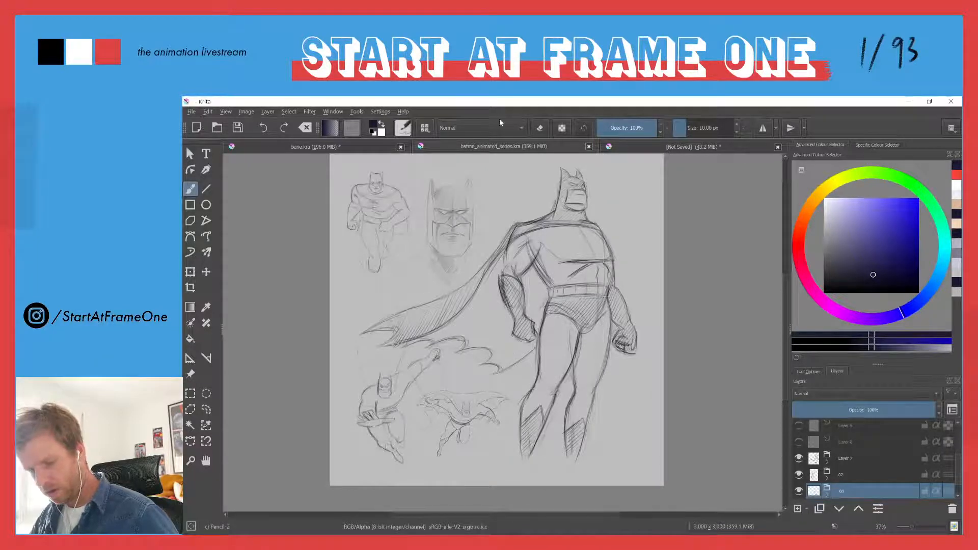
{"action": "left_click", "coordinate": [655, 150]}
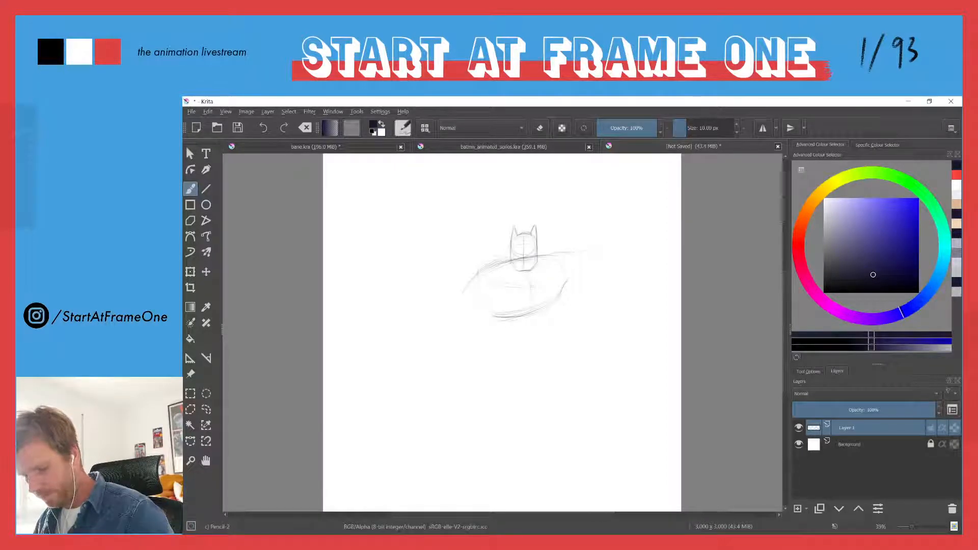
{"action": "left_click_drag", "start_coordinate": [553, 253], "coordinate": [579, 275]}
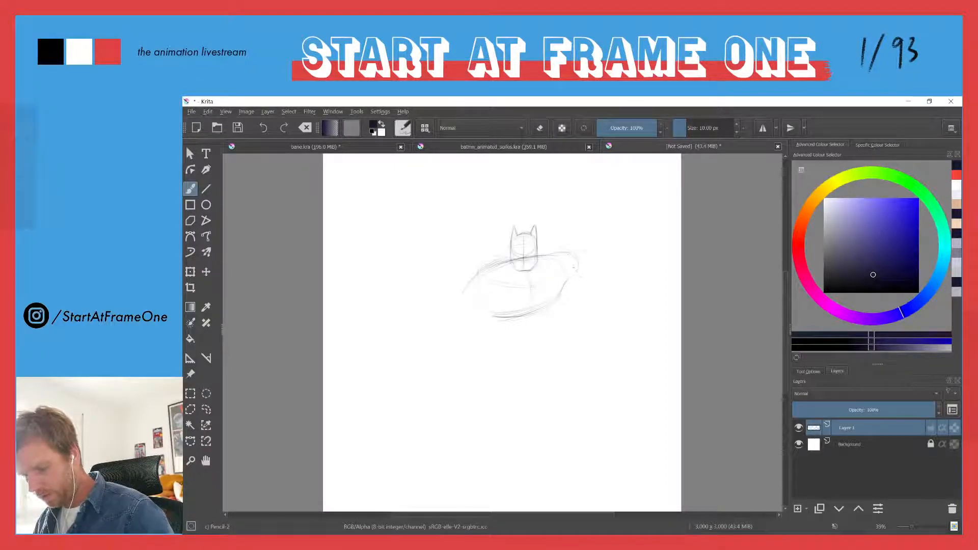
{"action": "mouse_move", "coordinate": [576, 252]}
{"action": "left_mouse_down"}
{"action": "mouse_move", "coordinate": [591, 275]}
{"action": "mouse_move", "coordinate": [584, 279]}
{"action": "mouse_move", "coordinate": [599, 276]}
{"action": "mouse_move", "coordinate": [575, 267]}
{"action": "mouse_move", "coordinate": [566, 279]}
{"action": "mouse_move", "coordinate": [589, 279]}
{"action": "left_mouse_up"}
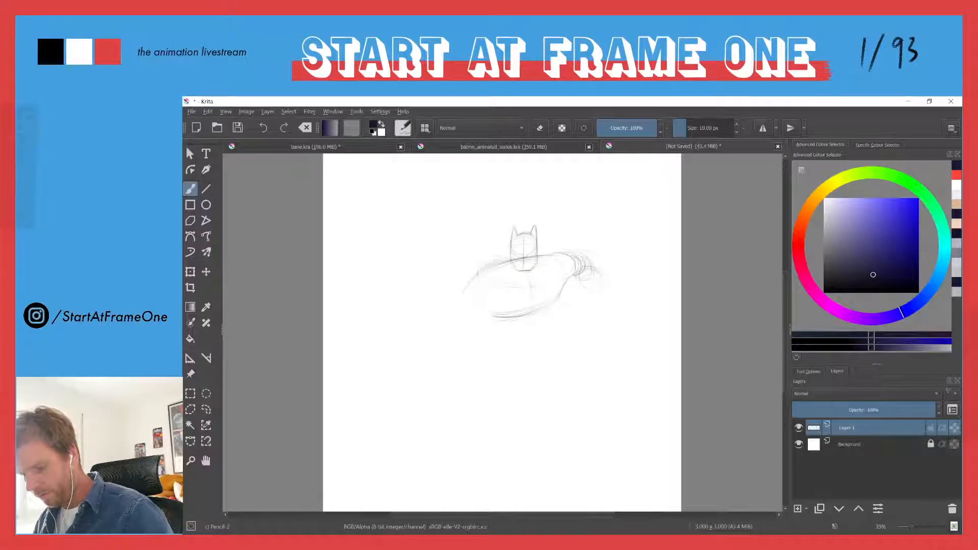
{"action": "left_click_drag", "start_coordinate": [582, 284], "coordinate": [602, 285]}
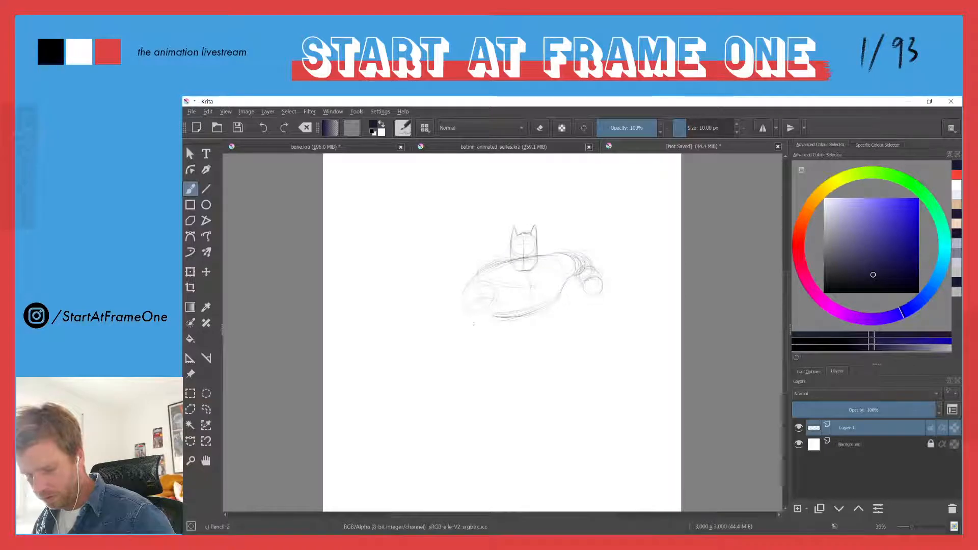
{"action": "mouse_move", "coordinate": [501, 312]}
{"action": "left_mouse_down"}
{"action": "mouse_move", "coordinate": [510, 323]}
{"action": "mouse_move", "coordinate": [478, 329]}
{"action": "left_mouse_up"}
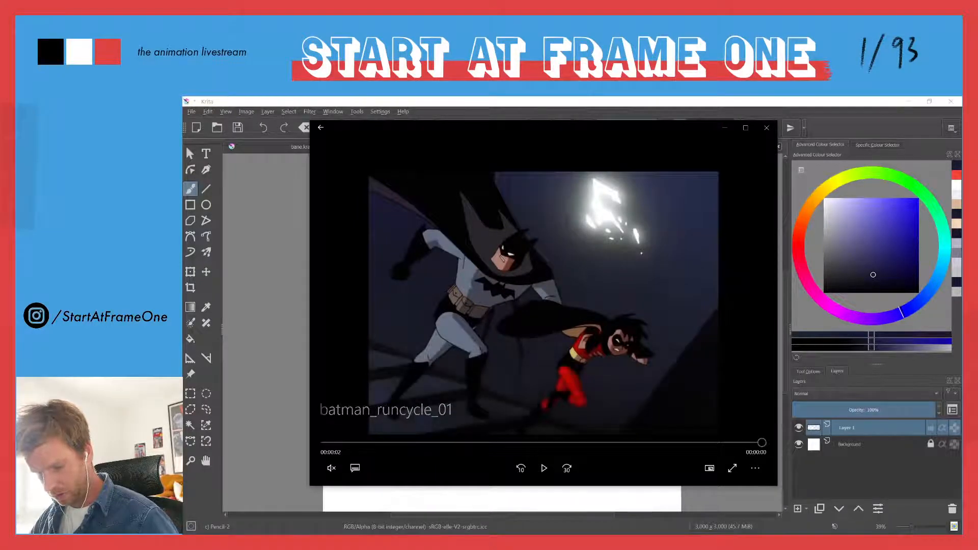
Step: Scrub batman_runcycle_01 in the video player to check Batman's running arm pose, and return to the Krita drawing
{"action": "left_click_drag", "start_coordinate": [539, 442], "coordinate": [543, 442]}
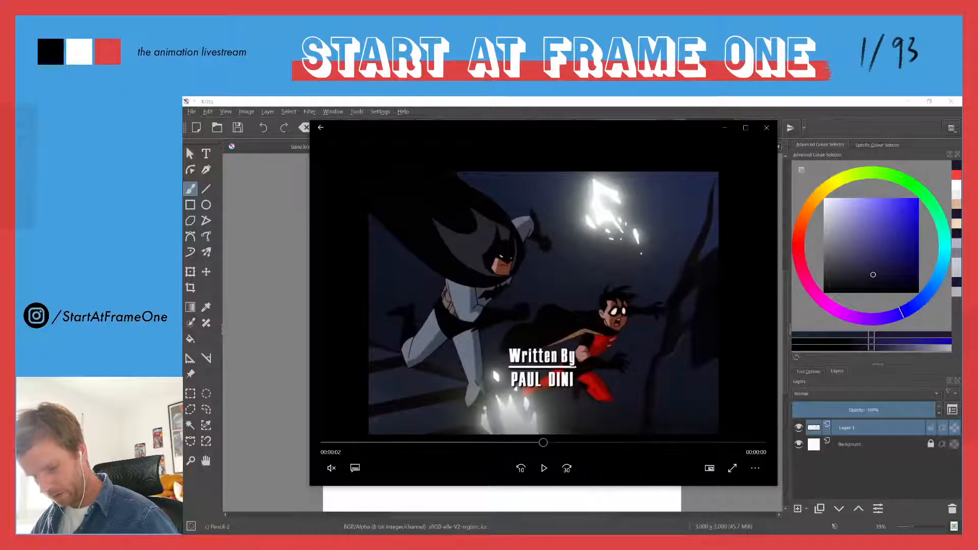
{"action": "key", "text": "alt+Tab"}
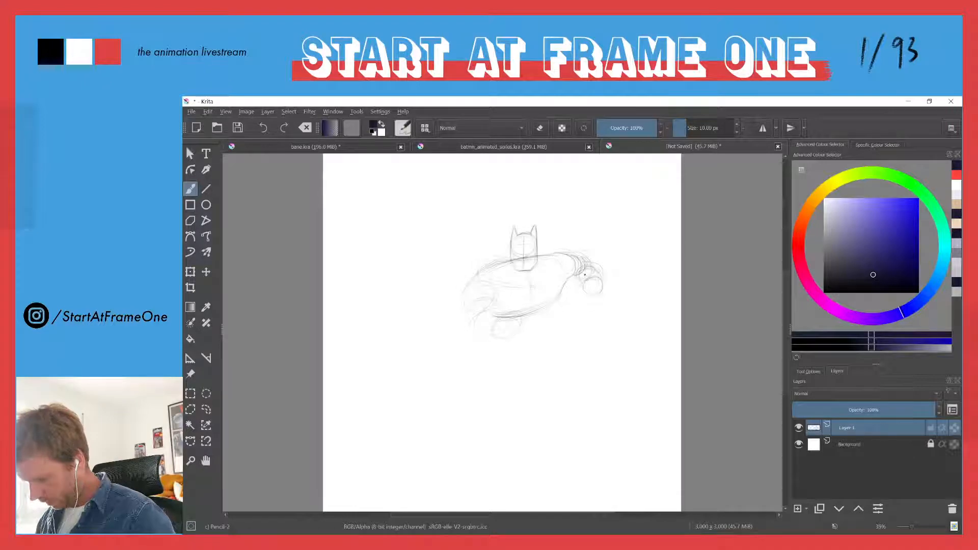
Step: Erase the rough fist and forearm of Batman's raised arm, and redraw the bent forearm and hand with a brush of about 22 px
{"action": "key", "text": "e"}
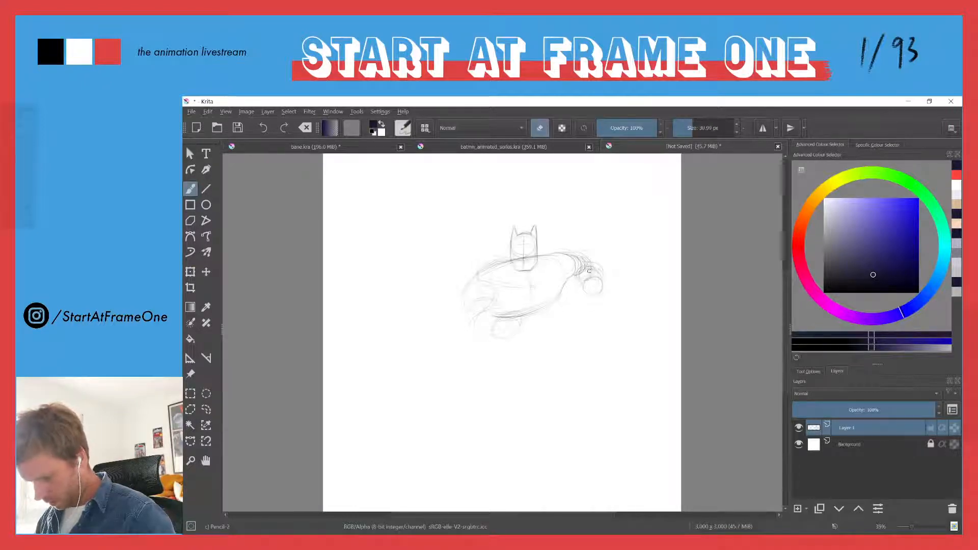
{"action": "left_click_drag", "start_coordinate": [593, 266], "coordinate": [609, 267], "text": "shift"}
{"action": "mouse_move", "coordinate": [575, 295]}
{"action": "left_mouse_down"}
{"action": "mouse_move", "coordinate": [604, 275]}
{"action": "mouse_move", "coordinate": [589, 307]}
{"action": "mouse_move", "coordinate": [608, 257]}
{"action": "mouse_move", "coordinate": [581, 289]}
{"action": "mouse_move", "coordinate": [595, 249]}
{"action": "mouse_move", "coordinate": [579, 256]}
{"action": "mouse_move", "coordinate": [571, 240]}
{"action": "mouse_move", "coordinate": [581, 260]}
{"action": "left_mouse_up"}
{"action": "key", "text": "e"}
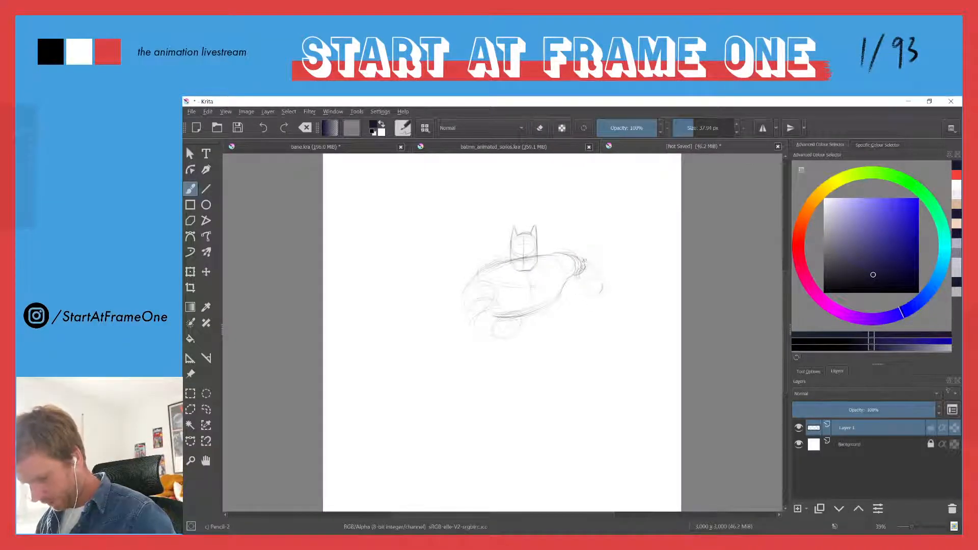
{"action": "left_click_drag", "start_coordinate": [584, 264], "coordinate": [577, 264], "text": "shift"}
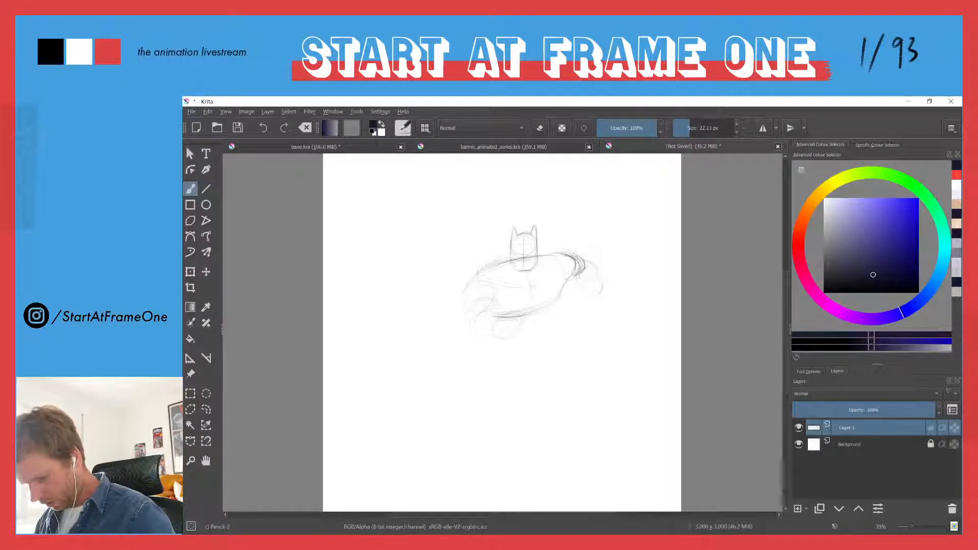
{"action": "left_click_drag", "start_coordinate": [573, 254], "coordinate": [601, 279]}
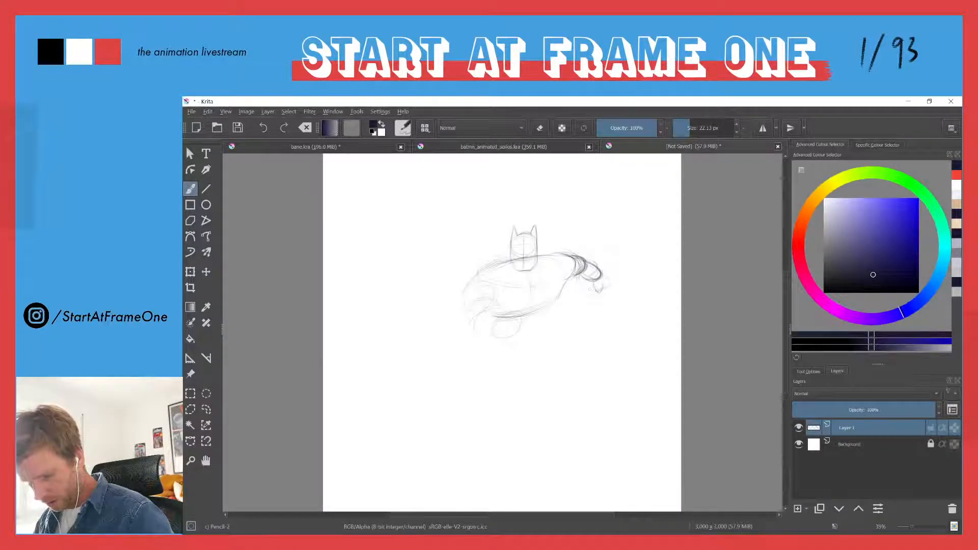
{"action": "mouse_move", "coordinate": [604, 276]}
{"action": "left_mouse_down"}
{"action": "mouse_move", "coordinate": [611, 288]}
{"action": "mouse_move", "coordinate": [593, 288]}
{"action": "left_mouse_up"}
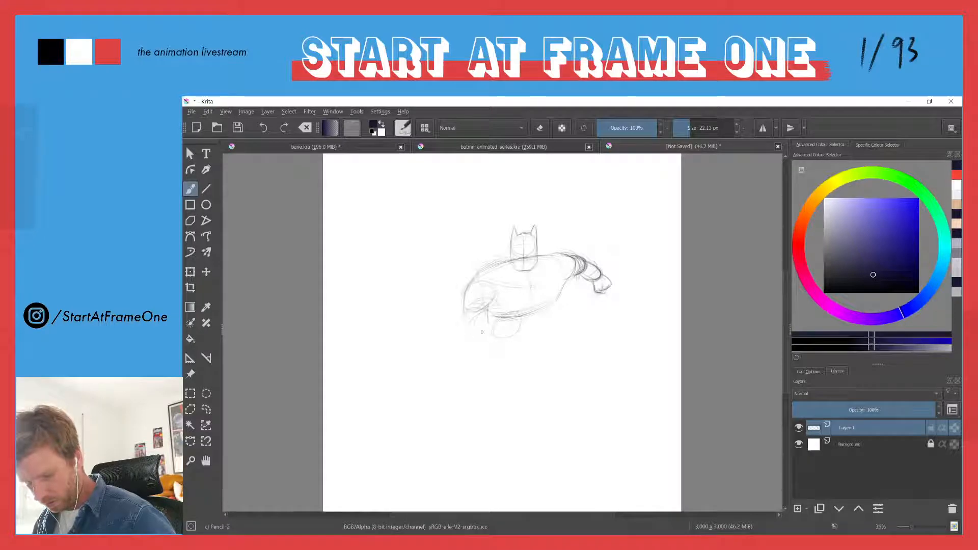
Step: Erase the loose fist beneath the chest, and redraw Batman's forward arm with a rounded upper arm and foreshortened forearm
{"action": "mouse_move", "coordinate": [496, 304]}
{"action": "left_mouse_down"}
{"action": "mouse_move", "coordinate": [494, 307]}
{"action": "mouse_move", "coordinate": [492, 342]}
{"action": "mouse_move", "coordinate": [522, 314]}
{"action": "mouse_move", "coordinate": [508, 342]}
{"action": "mouse_move", "coordinate": [509, 303]}
{"action": "left_mouse_up"}
{"action": "key", "text": "e"}
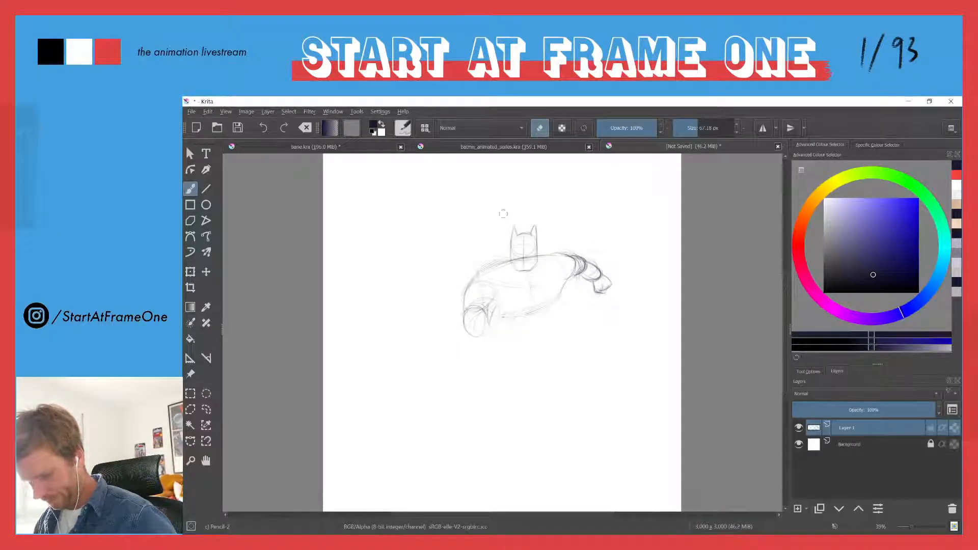
{"action": "key", "text": "e"}
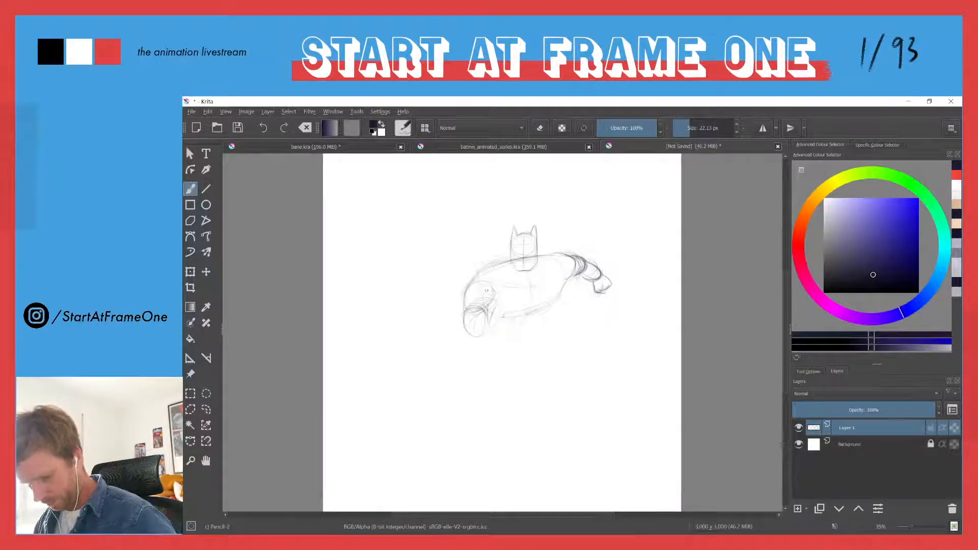
{"action": "left_click_drag", "start_coordinate": [487, 290], "coordinate": [469, 317]}
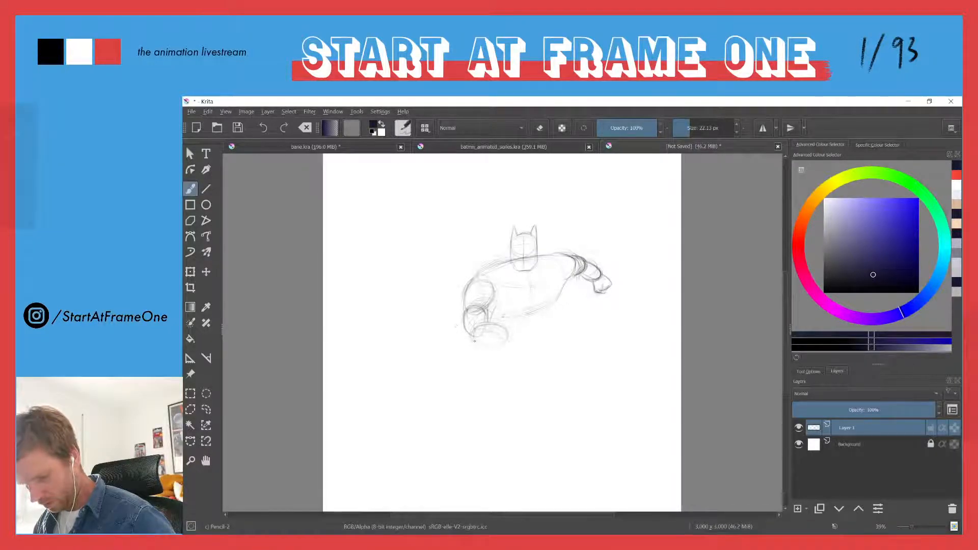
{"action": "mouse_move", "coordinate": [467, 324]}
{"action": "left_mouse_down"}
{"action": "mouse_move", "coordinate": [478, 342]}
{"action": "mouse_move", "coordinate": [481, 320]}
{"action": "left_mouse_up"}
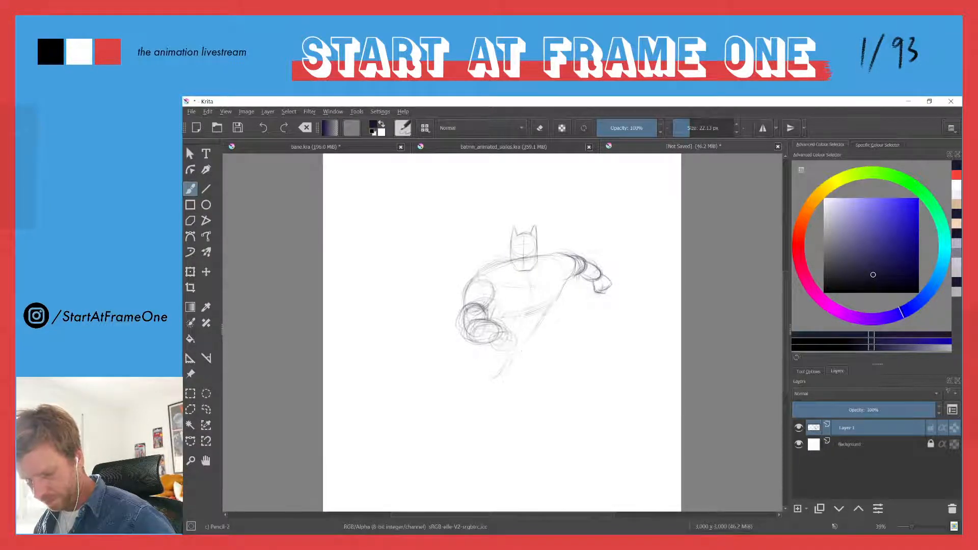
Step: Sketch Batman's tapering waist and hip lines, add a curved contour across the chest, and start the front thigh
{"action": "left_click_drag", "start_coordinate": [524, 354], "coordinate": [495, 378]}
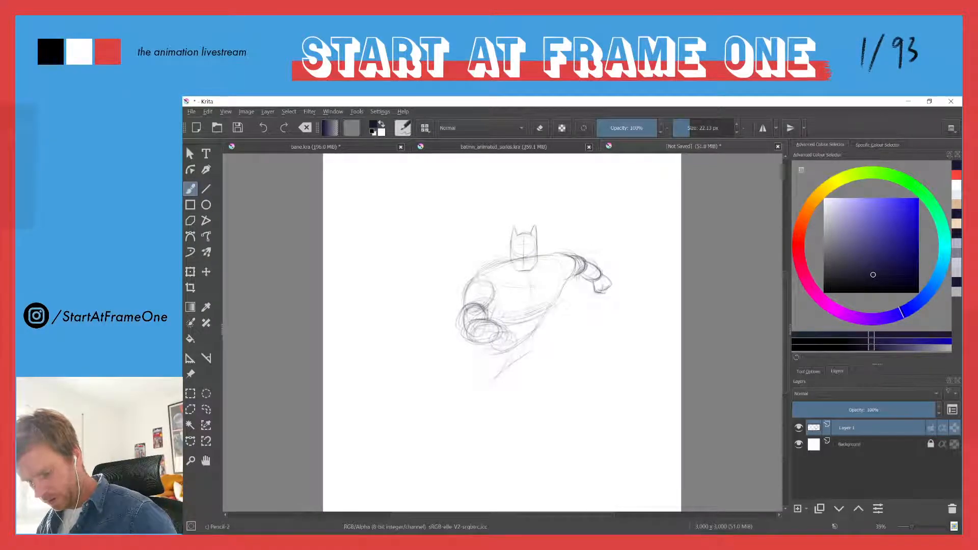
{"action": "mouse_move", "coordinate": [528, 271]}
{"action": "left_mouse_down"}
{"action": "mouse_move", "coordinate": [530, 304]}
{"action": "mouse_move", "coordinate": [545, 286]}
{"action": "mouse_move", "coordinate": [502, 290]}
{"action": "mouse_move", "coordinate": [490, 275]}
{"action": "left_mouse_up"}
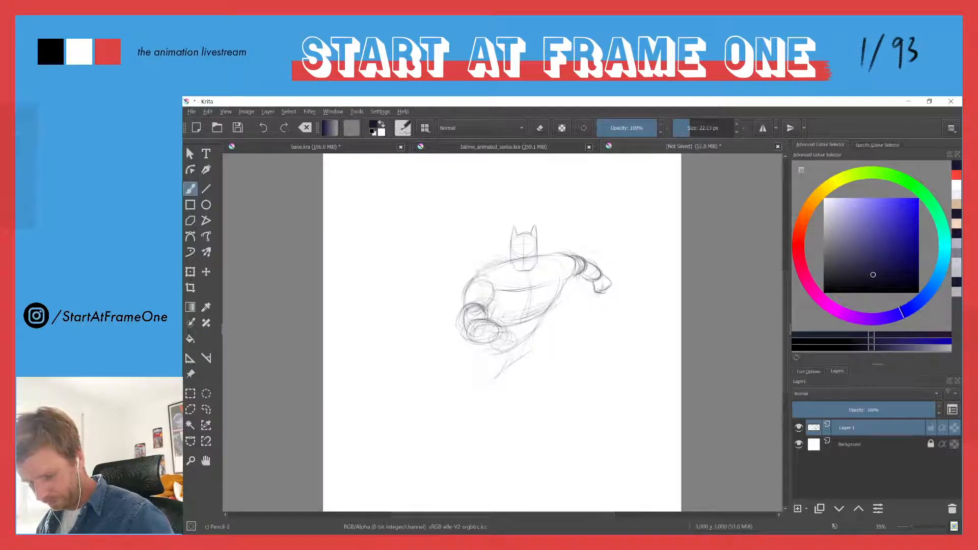
{"action": "left_click_drag", "start_coordinate": [497, 347], "coordinate": [519, 338]}
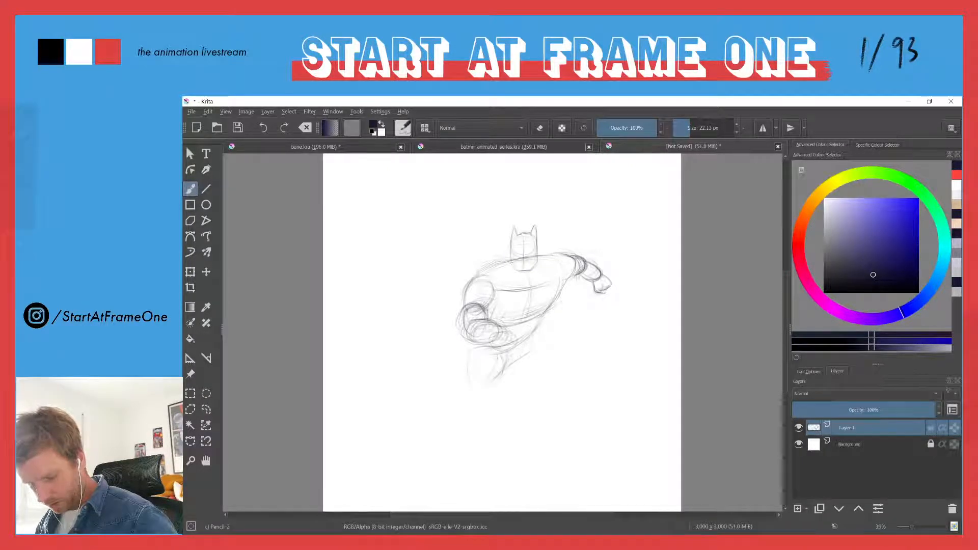
Step: Check the Batman reference sheet, and sketch the front leg's knee, lower leg and foot in the run pose drawing
{"action": "left_click", "coordinate": [467, 148]}
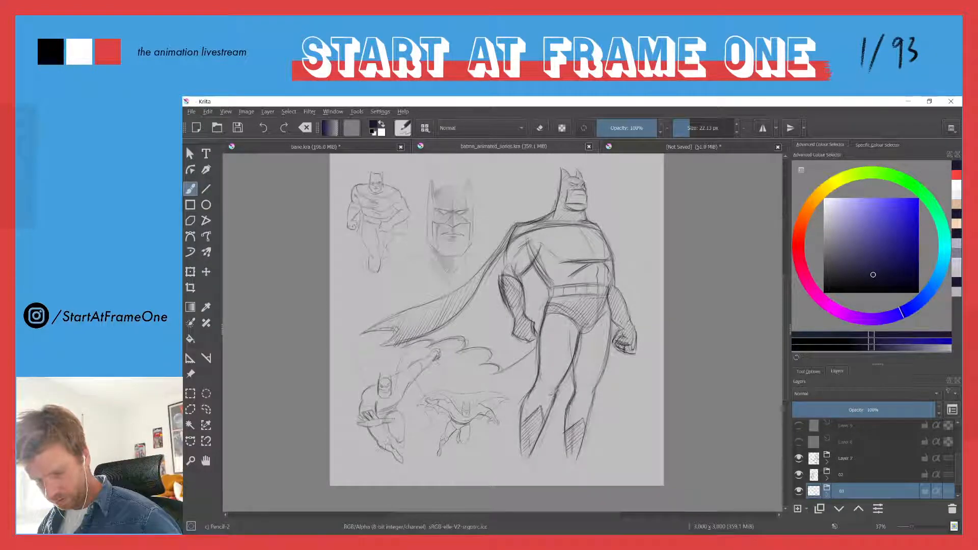
{"action": "left_click", "coordinate": [633, 142]}
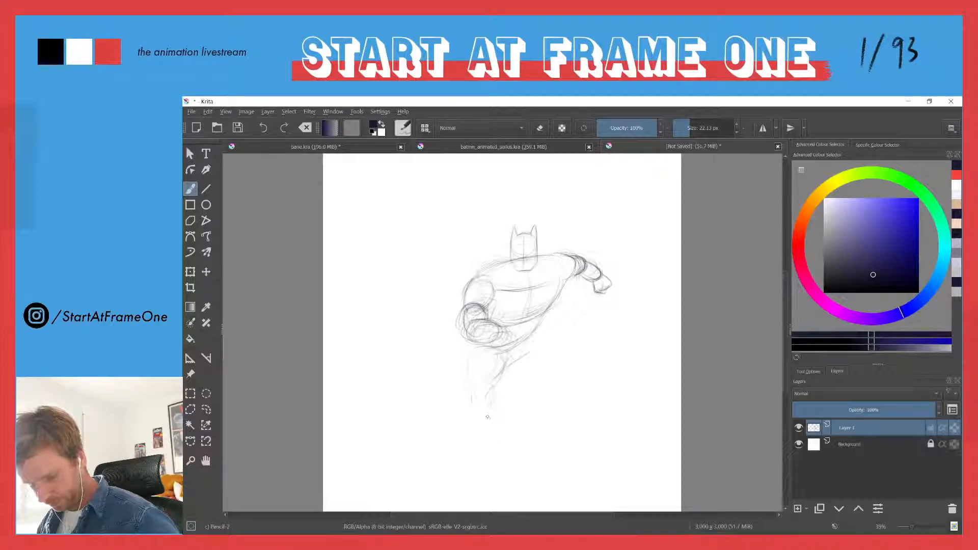
{"action": "left_click_drag", "start_coordinate": [471, 405], "coordinate": [479, 442]}
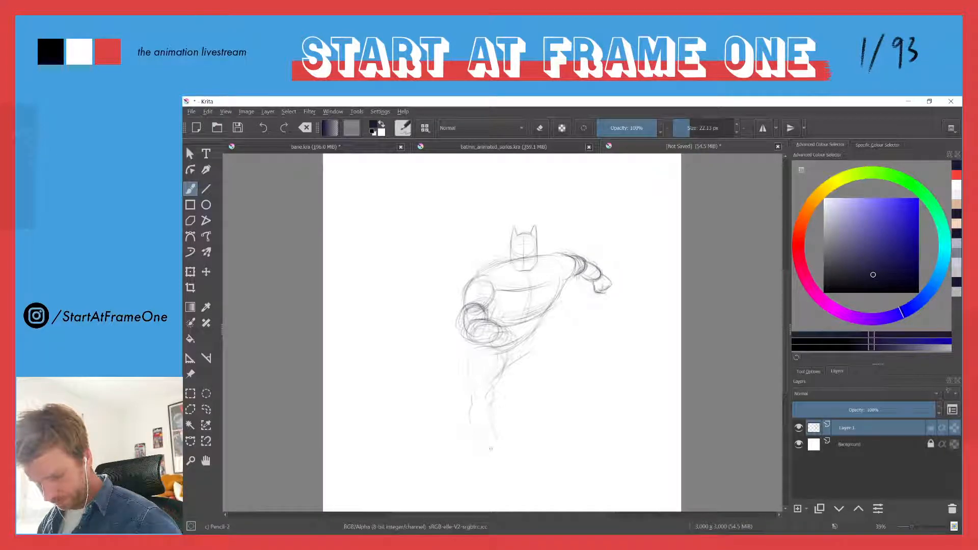
{"action": "left_click_drag", "start_coordinate": [472, 429], "coordinate": [485, 448]}
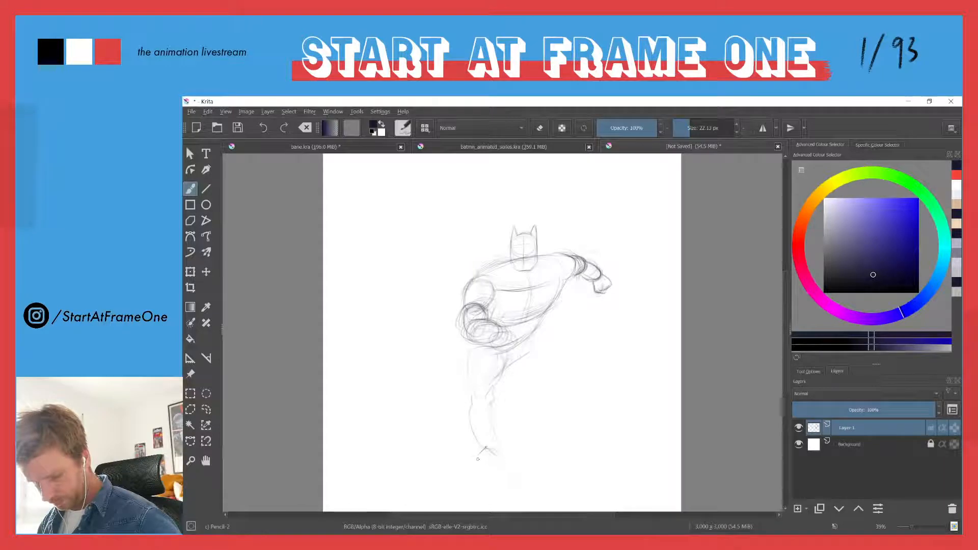
{"action": "left_click_drag", "start_coordinate": [495, 432], "coordinate": [500, 454]}
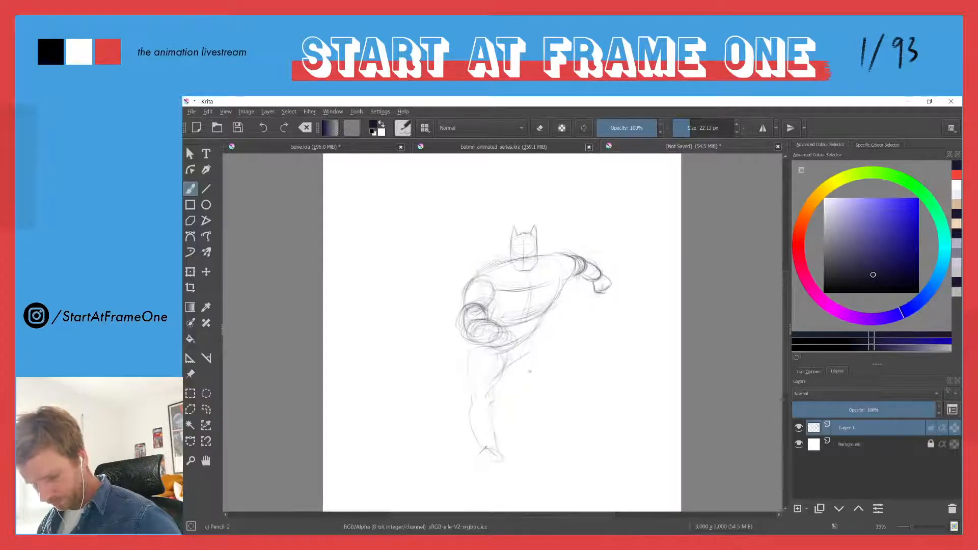
Step: Rough in the rear leg with a rounded thigh and a foreshortened lower leg folded behind the knee
{"action": "left_click_drag", "start_coordinate": [529, 348], "coordinate": [529, 396]}
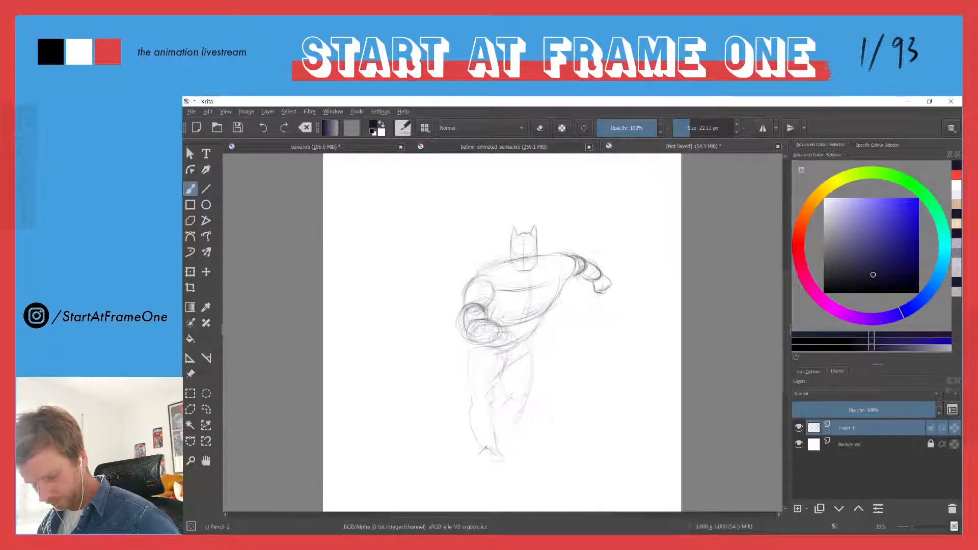
{"action": "left_click_drag", "start_coordinate": [509, 399], "coordinate": [503, 423]}
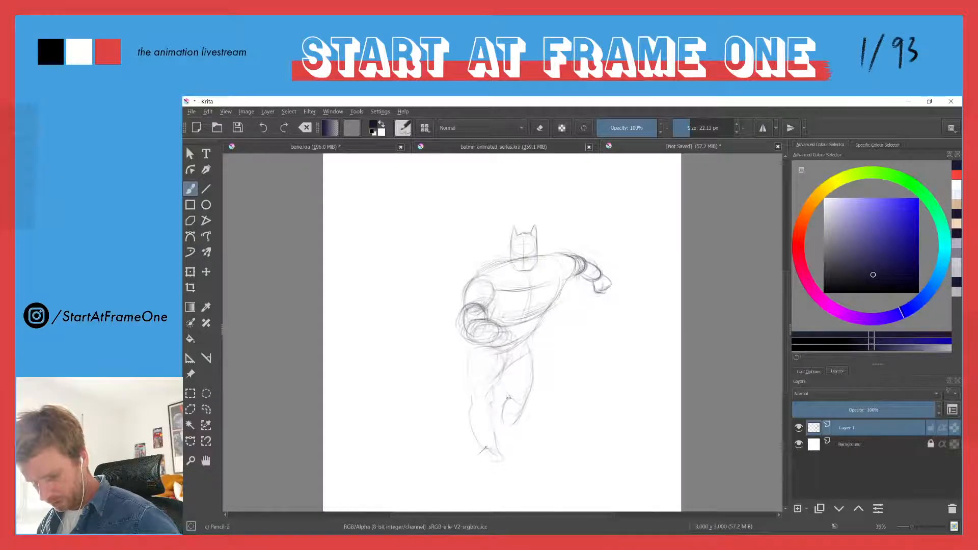
{"action": "mouse_move", "coordinate": [507, 398]}
{"action": "left_mouse_down"}
{"action": "mouse_move", "coordinate": [503, 409]}
{"action": "mouse_move", "coordinate": [521, 411]}
{"action": "mouse_move", "coordinate": [503, 426]}
{"action": "left_mouse_up"}
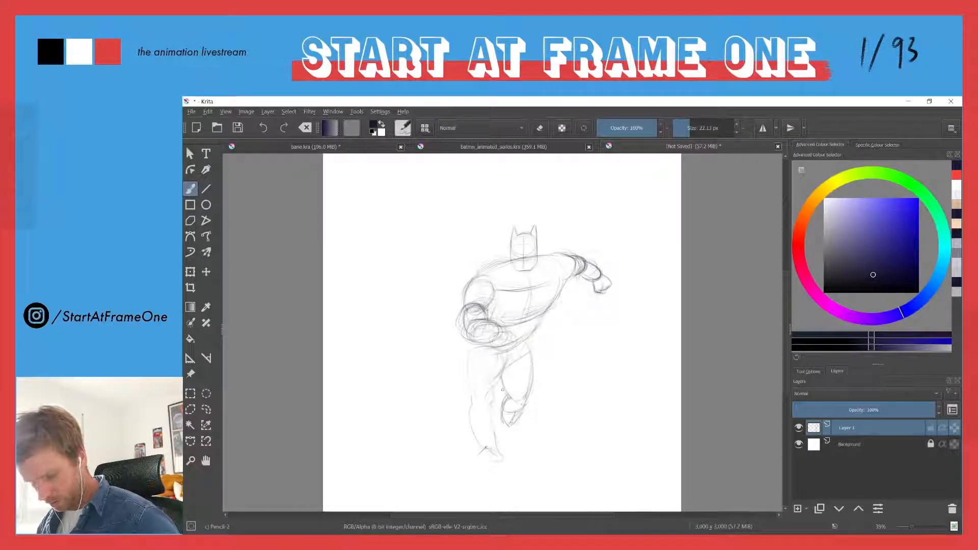
Step: Lighten the rear leg's lower lines with the eraser, and redraw its thigh outline and small pointed foot
{"action": "key", "text": "e"}
{"action": "mouse_move", "coordinate": [527, 400]}
{"action": "left_mouse_down"}
{"action": "mouse_move", "coordinate": [505, 420]}
{"action": "mouse_move", "coordinate": [505, 393]}
{"action": "left_mouse_up"}
{"action": "key", "text": "e"}
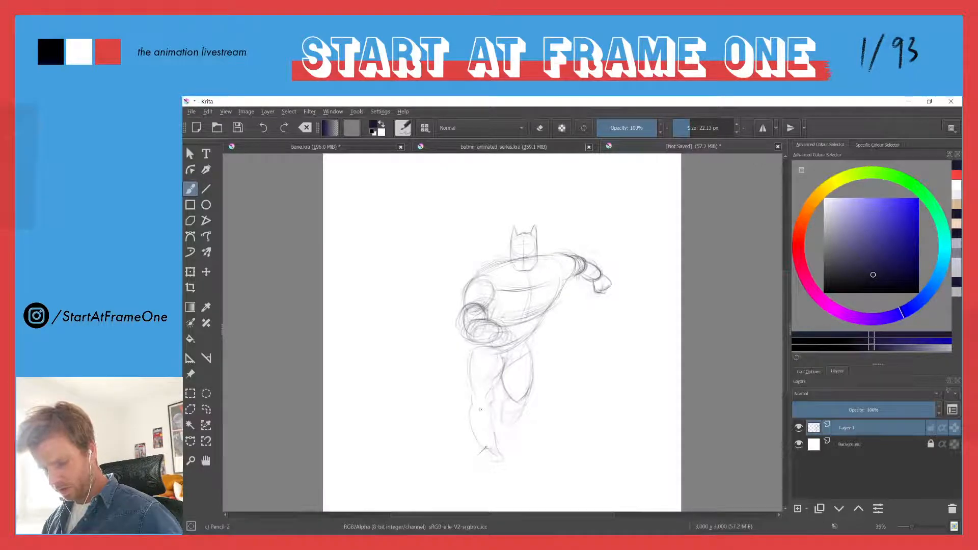
{"action": "left_click_drag", "start_coordinate": [515, 379], "coordinate": [522, 403]}
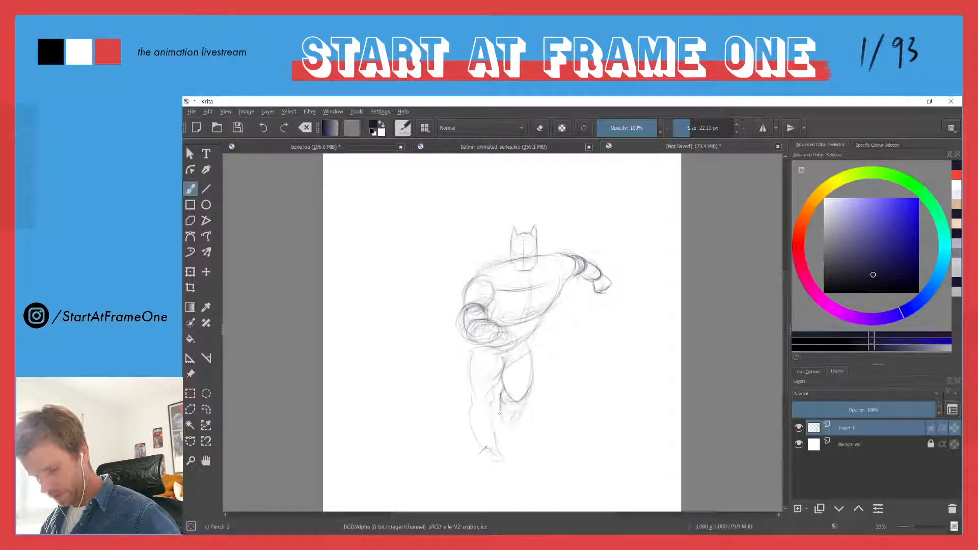
{"action": "left_click_drag", "start_coordinate": [512, 415], "coordinate": [508, 420]}
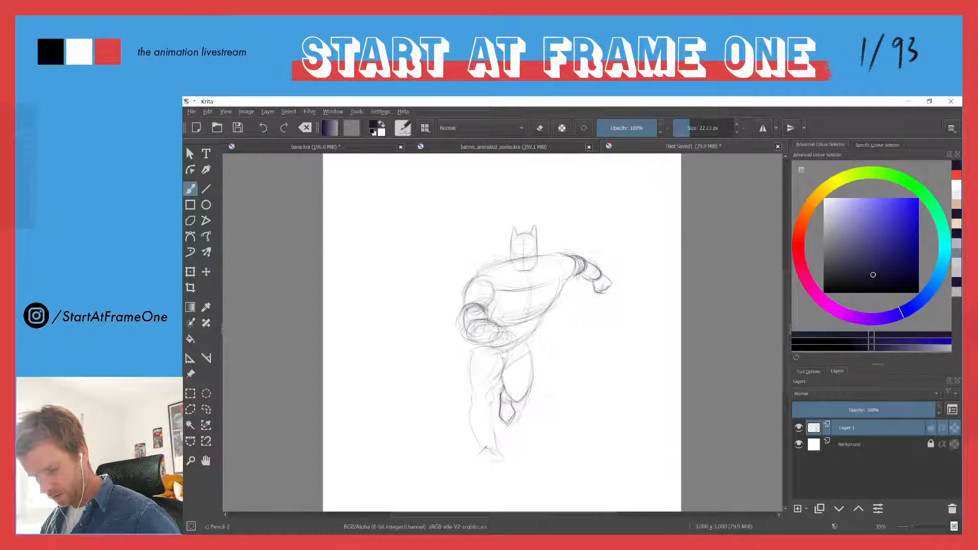
{"action": "left_click_drag", "start_coordinate": [501, 379], "coordinate": [505, 391]}
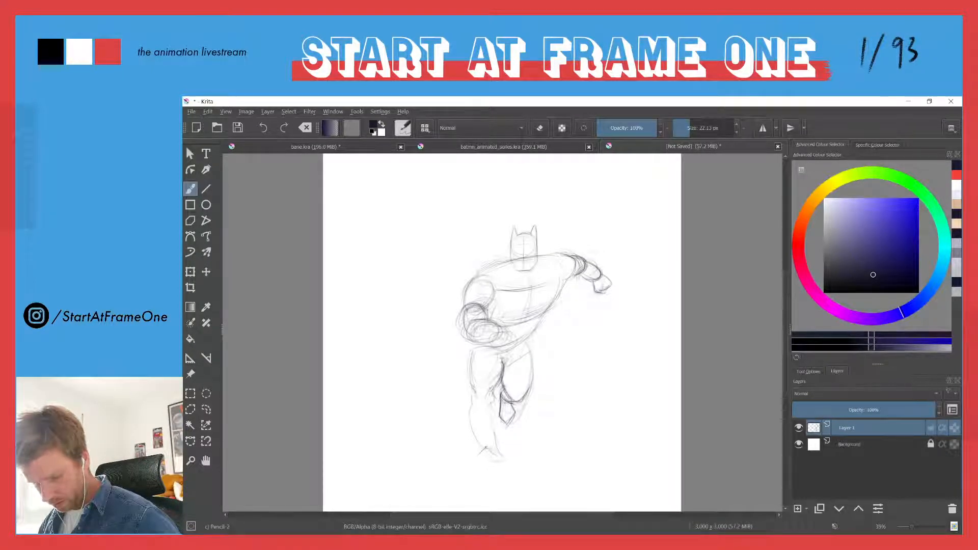
Step: Strengthen the front leg's outline along the calf and outer thigh up to the hip
{"action": "left_click_drag", "start_coordinate": [497, 397], "coordinate": [492, 433]}
{"action": "left_click_drag", "start_coordinate": [472, 390], "coordinate": [475, 436]}
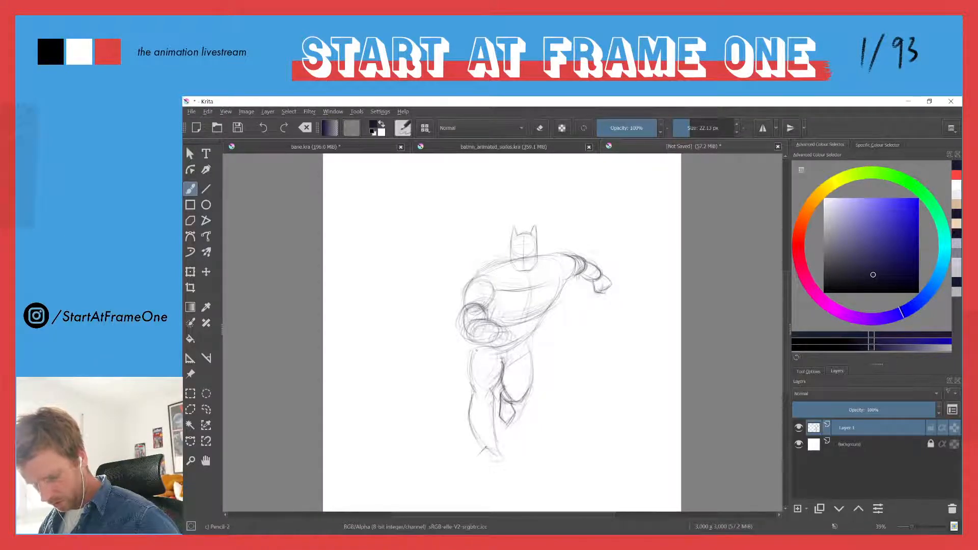
{"action": "left_click_drag", "start_coordinate": [475, 357], "coordinate": [474, 381]}
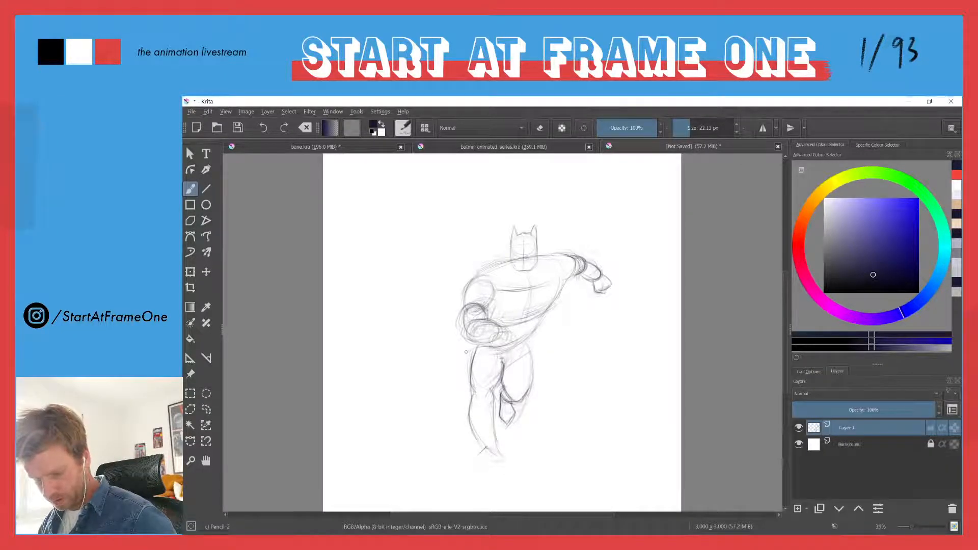
{"action": "left_click_drag", "start_coordinate": [504, 349], "coordinate": [480, 347]}
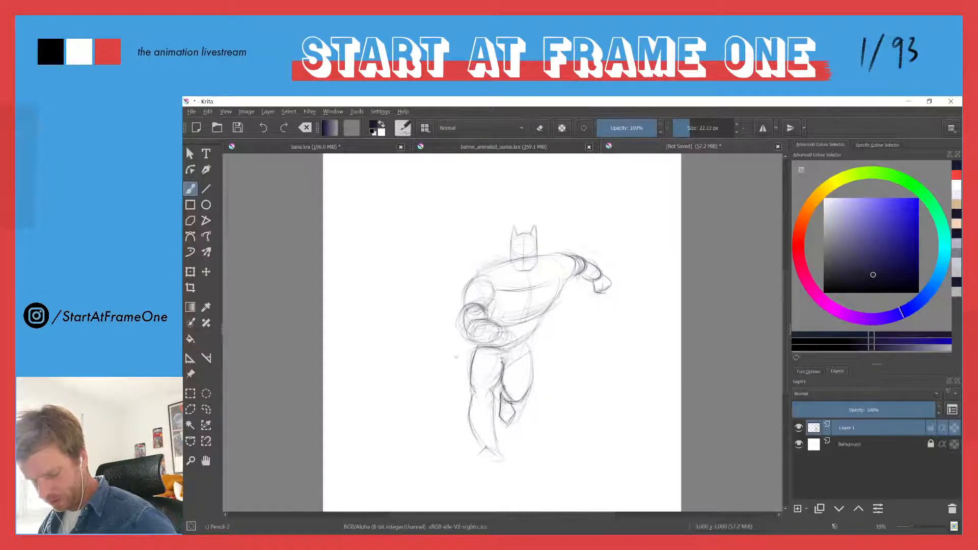
Step: Erase the front leg's inner thigh line, and redraw the thigh, knee and outer calf with darker strokes
{"action": "key", "text": "e"}
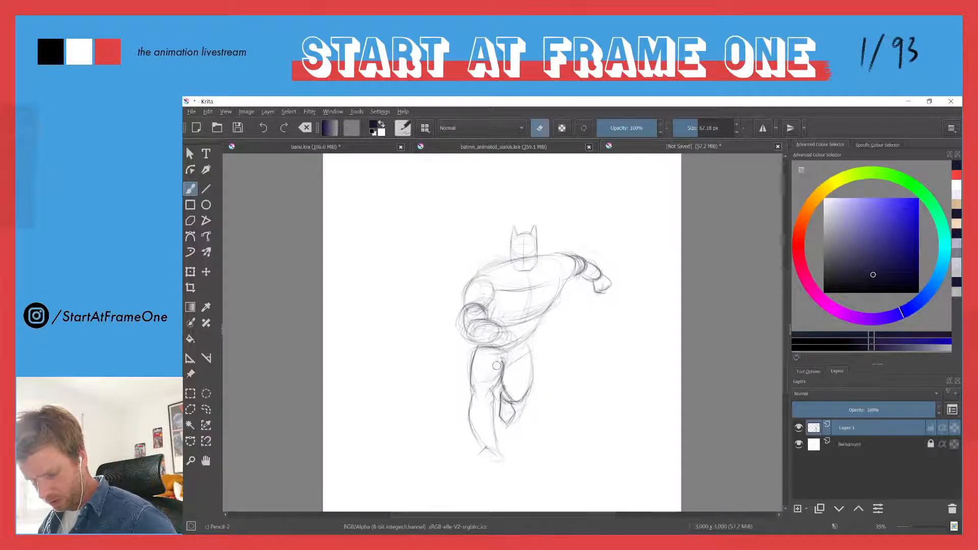
{"action": "left_click_drag", "start_coordinate": [500, 359], "coordinate": [498, 379]}
{"action": "key", "text": "e"}
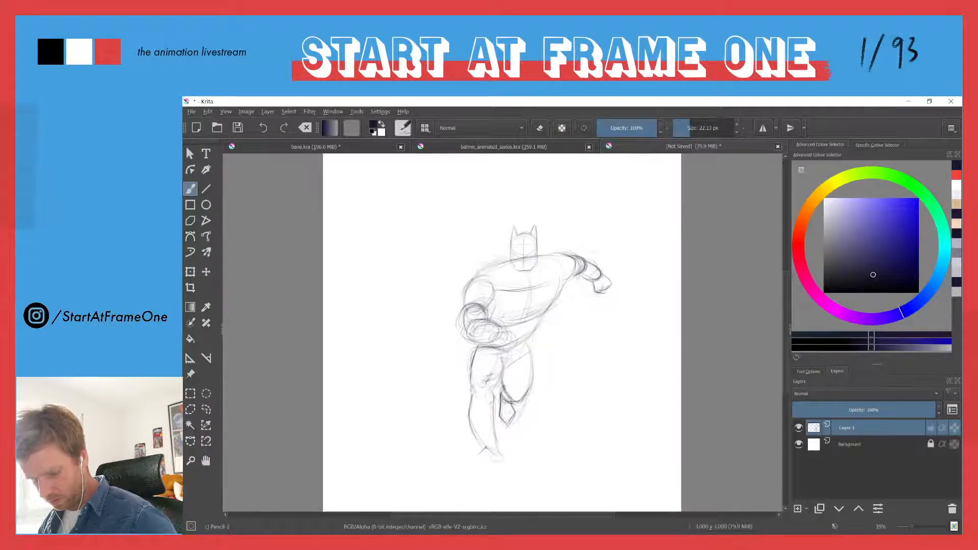
{"action": "mouse_move", "coordinate": [488, 344]}
{"action": "left_mouse_down"}
{"action": "mouse_move", "coordinate": [469, 356]}
{"action": "mouse_move", "coordinate": [491, 381]}
{"action": "mouse_move", "coordinate": [471, 382]}
{"action": "mouse_move", "coordinate": [496, 388]}
{"action": "mouse_move", "coordinate": [496, 420]}
{"action": "left_mouse_up"}
{"action": "mouse_move", "coordinate": [467, 381]}
{"action": "left_mouse_down"}
{"action": "mouse_move", "coordinate": [472, 435]}
{"action": "mouse_move", "coordinate": [489, 462]}
{"action": "left_mouse_up"}
Step: Lighten the front leg's lower shin and foot lines with the eraser
{"action": "key", "text": "e"}
{"action": "left_click_drag", "start_coordinate": [495, 425], "coordinate": [500, 452]}
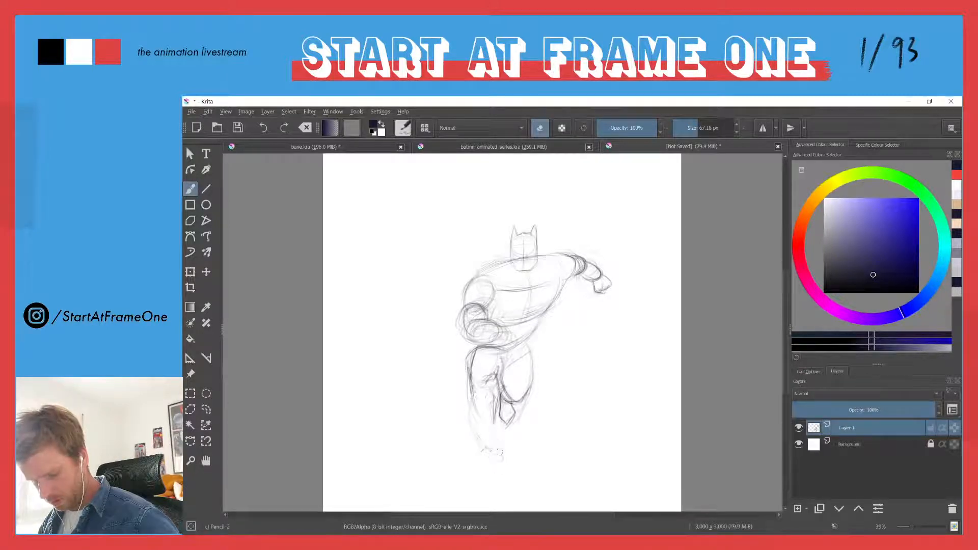
{"action": "key", "text": "e"}
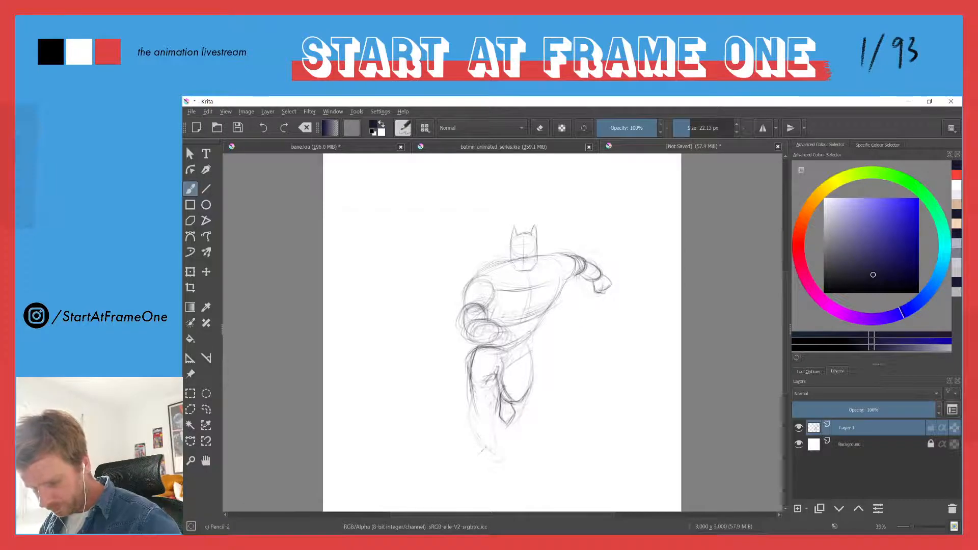
Step: Darken the torso's tapering side and the forward shoulder, and draw the forward arm's clenched fist, erasing its overlapping lines
{"action": "mouse_move", "coordinate": [566, 282]}
{"action": "left_mouse_down"}
{"action": "mouse_move", "coordinate": [528, 341]}
{"action": "mouse_move", "coordinate": [530, 332]}
{"action": "left_mouse_up"}
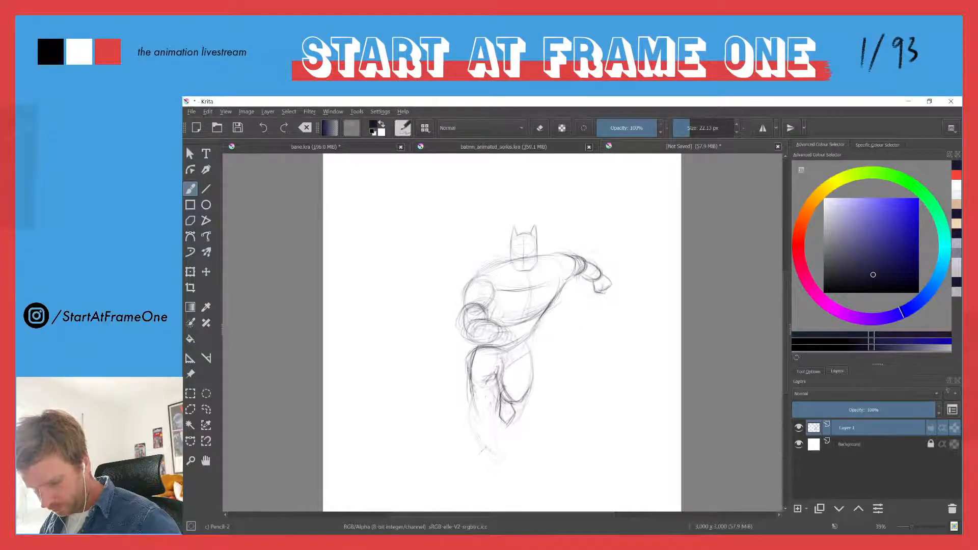
{"action": "left_click_drag", "start_coordinate": [463, 296], "coordinate": [484, 270]}
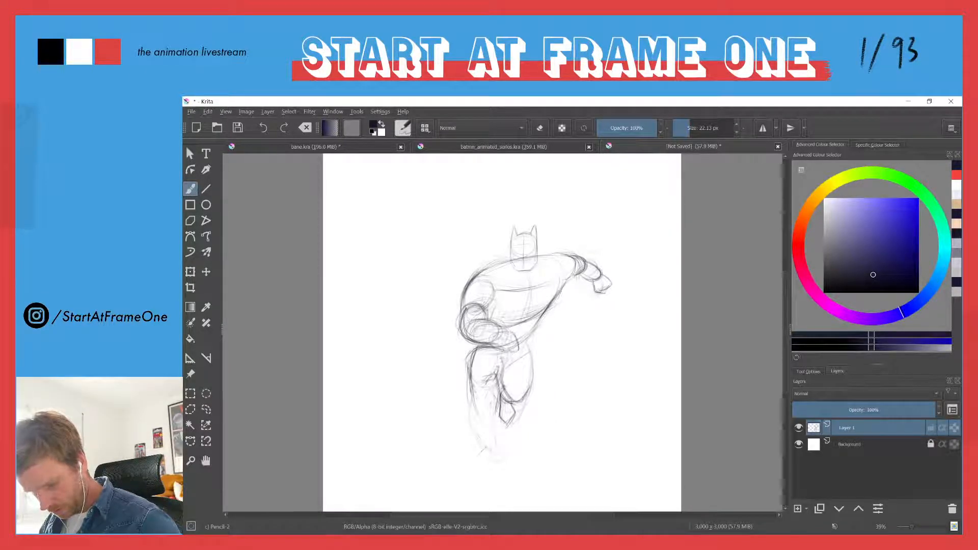
{"action": "left_click_drag", "start_coordinate": [508, 347], "coordinate": [519, 348]}
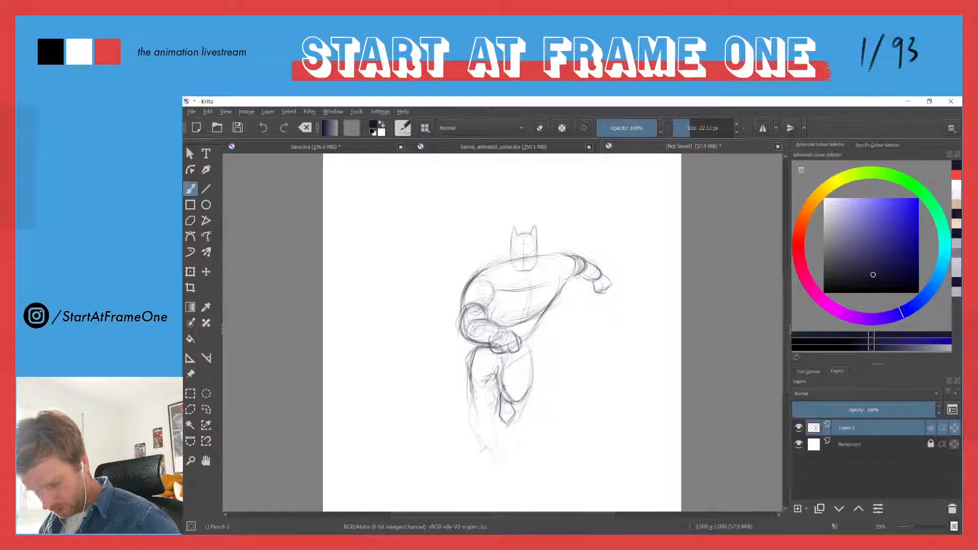
{"action": "key", "text": "e"}
{"action": "mouse_move", "coordinate": [500, 344]}
{"action": "left_mouse_down"}
{"action": "mouse_move", "coordinate": [509, 345]}
{"action": "mouse_move", "coordinate": [500, 340]}
{"action": "left_mouse_up"}
{"action": "key", "text": "e"}
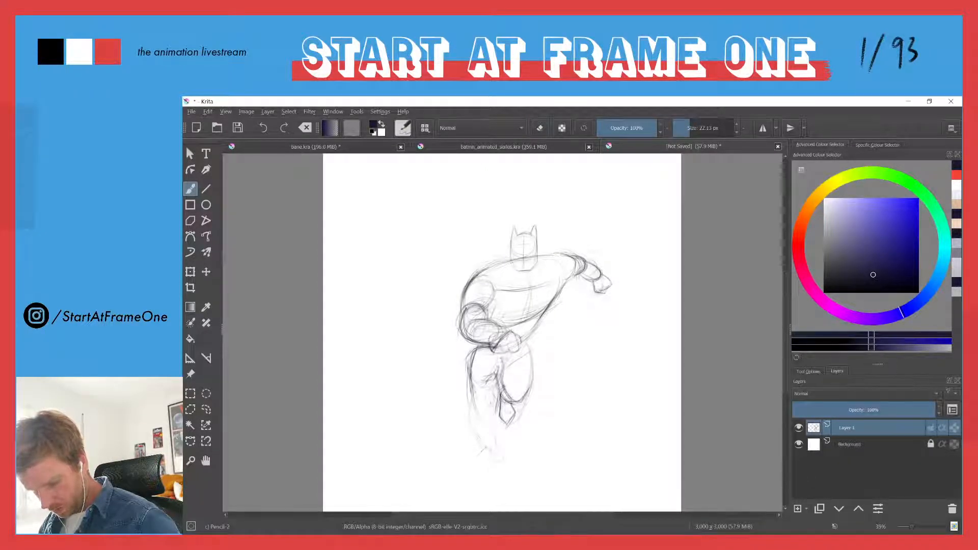
Step: Define the knuckles and thumb of the bent arm's fist at the hip, and darken the arm's inner edge beside the chest
{"action": "left_click_drag", "start_coordinate": [509, 348], "coordinate": [493, 352]}
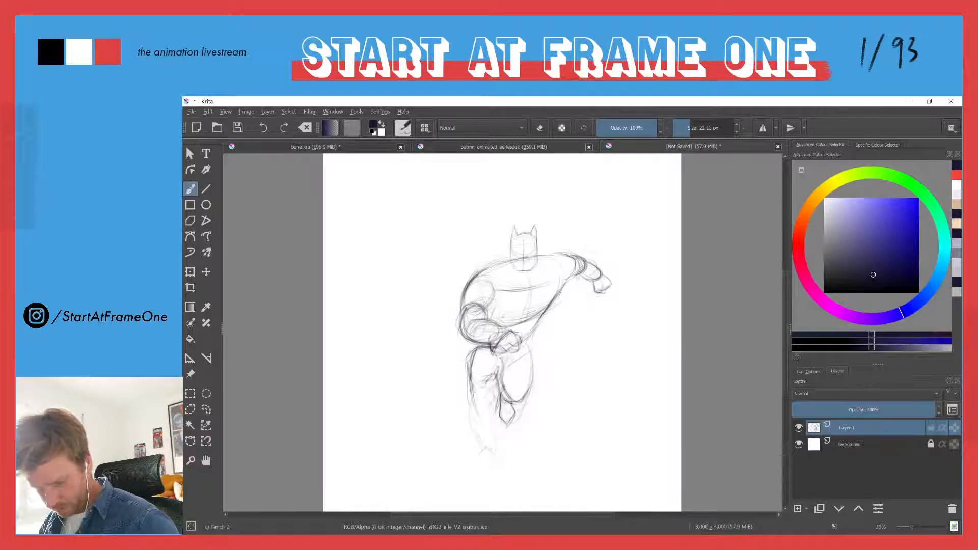
{"action": "left_click_drag", "start_coordinate": [506, 336], "coordinate": [486, 332]}
{"action": "left_click_drag", "start_coordinate": [498, 293], "coordinate": [490, 325]}
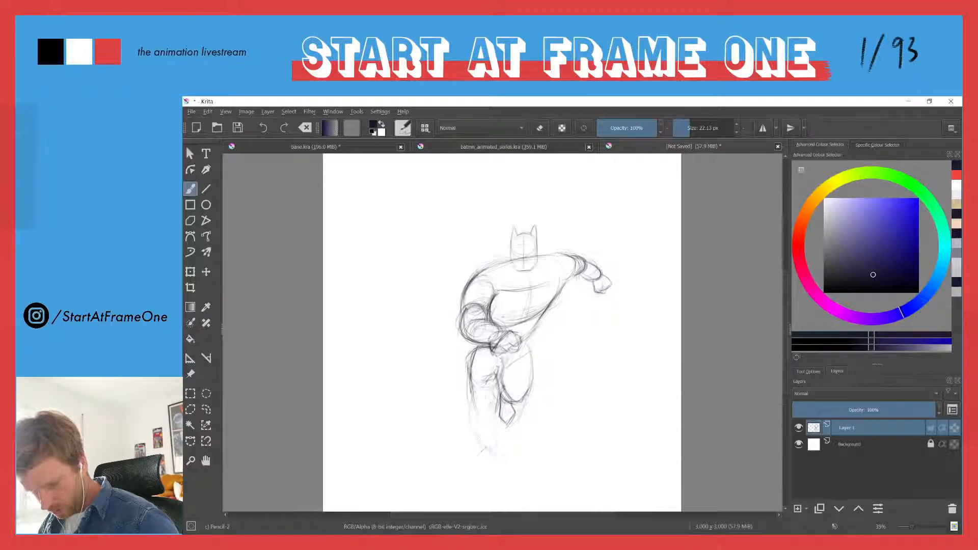
Step: Darken the bent arm's outer contour from the shoulder top down to the elbow
{"action": "mouse_move", "coordinate": [488, 270]}
{"action": "left_mouse_down"}
{"action": "mouse_move", "coordinate": [470, 290]}
{"action": "mouse_move", "coordinate": [489, 265]}
{"action": "left_mouse_up"}
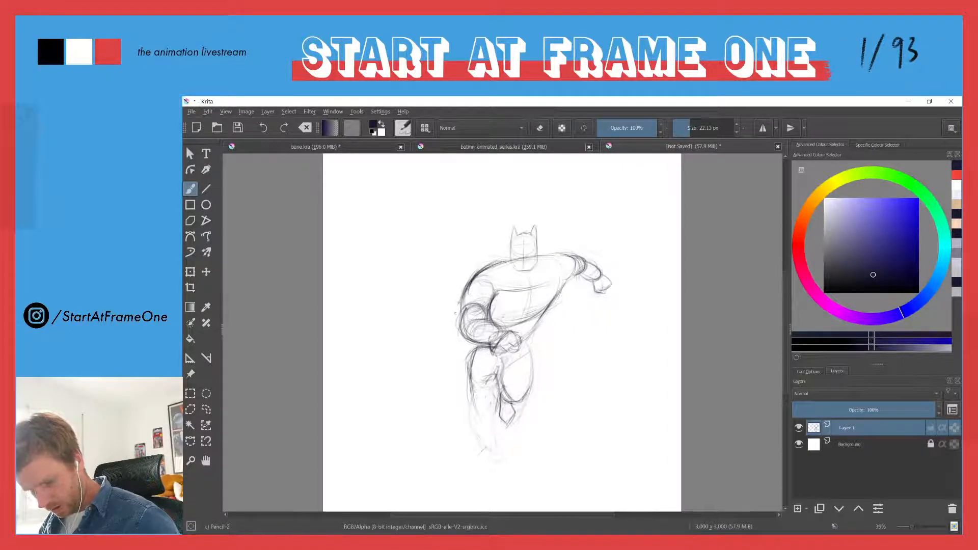
{"action": "left_click_drag", "start_coordinate": [460, 311], "coordinate": [467, 294]}
{"action": "left_click_drag", "start_coordinate": [459, 314], "coordinate": [472, 285]}
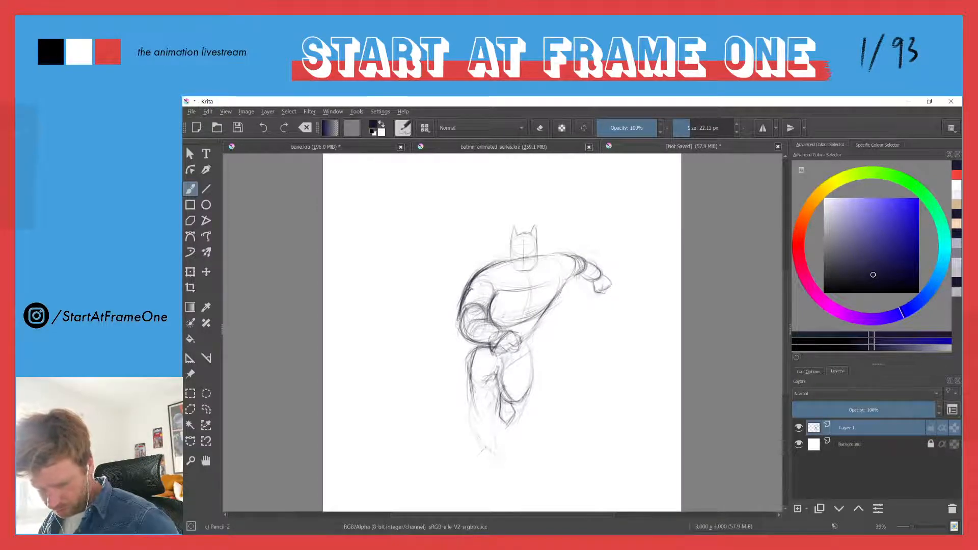
{"action": "left_click_drag", "start_coordinate": [460, 332], "coordinate": [495, 264]}
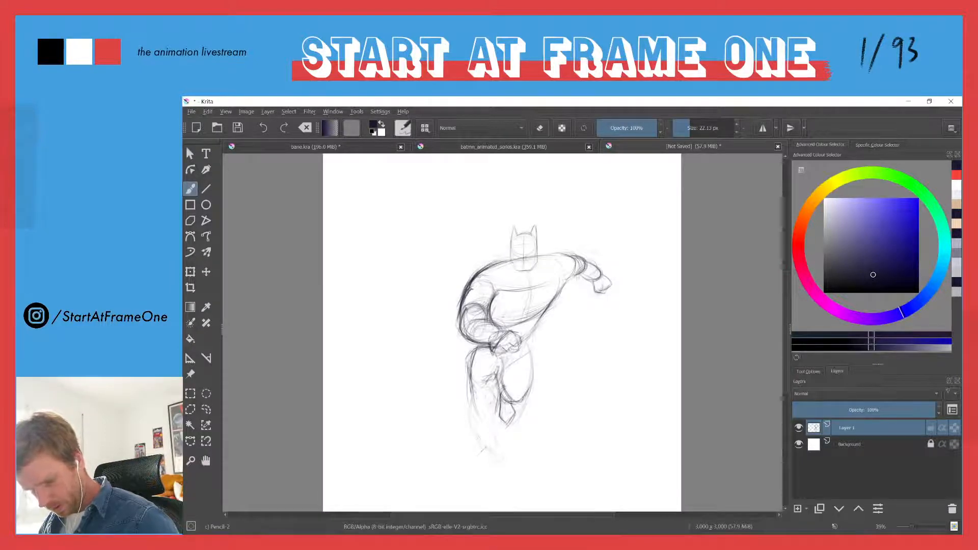
Step: Check the earlier Batman sketches in the animated series document, and rework the bent arm's outer contour, erasing its stray lines
{"action": "left_click", "coordinate": [463, 147]}
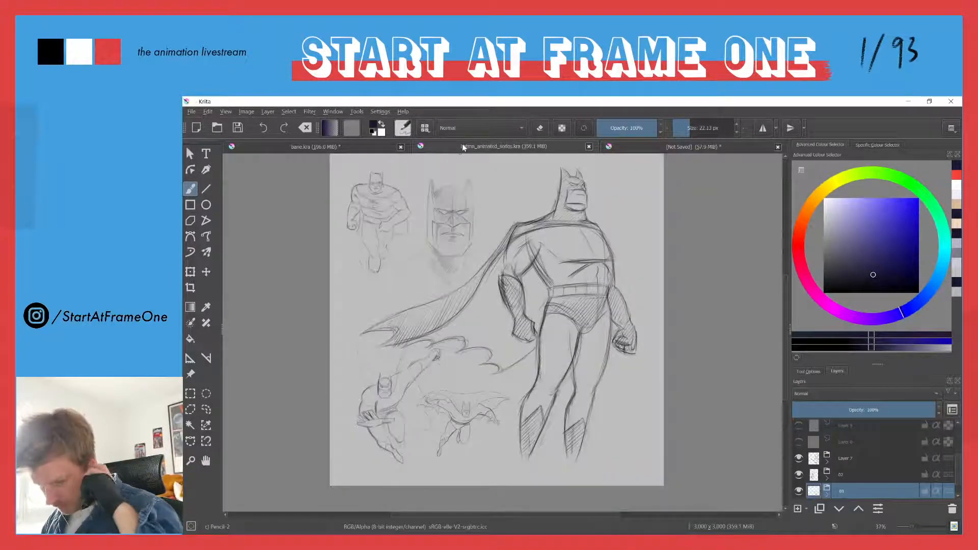
{"action": "left_click", "coordinate": [643, 148]}
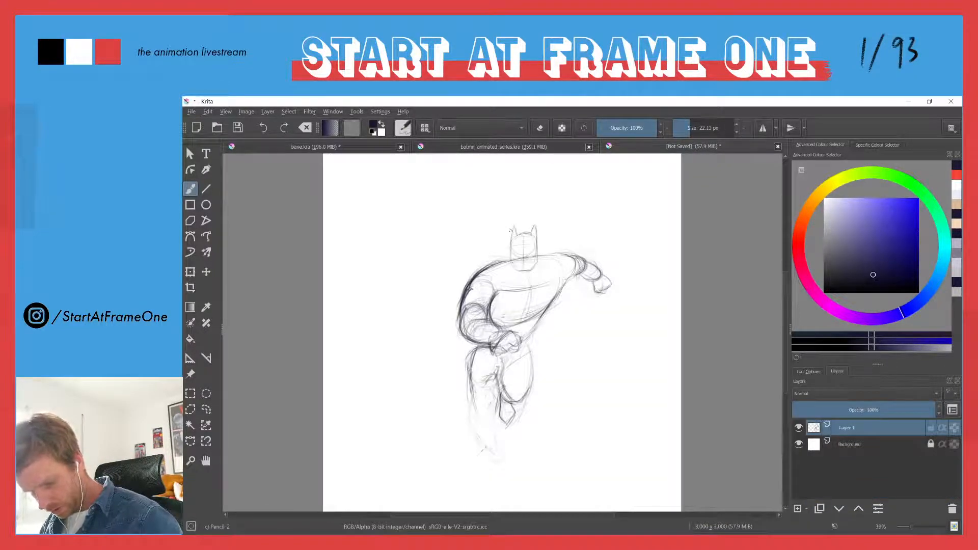
{"action": "mouse_move", "coordinate": [501, 262]}
{"action": "left_mouse_down"}
{"action": "mouse_move", "coordinate": [464, 286]}
{"action": "mouse_move", "coordinate": [484, 268]}
{"action": "mouse_move", "coordinate": [466, 286]}
{"action": "mouse_move", "coordinate": [458, 341]}
{"action": "left_mouse_up"}
{"action": "key", "text": "e"}
{"action": "mouse_move", "coordinate": [466, 306]}
{"action": "left_mouse_down"}
{"action": "mouse_move", "coordinate": [453, 324]}
{"action": "mouse_move", "coordinate": [458, 333]}
{"action": "left_mouse_up"}
{"action": "left_click_drag", "start_coordinate": [467, 305], "coordinate": [465, 322]}
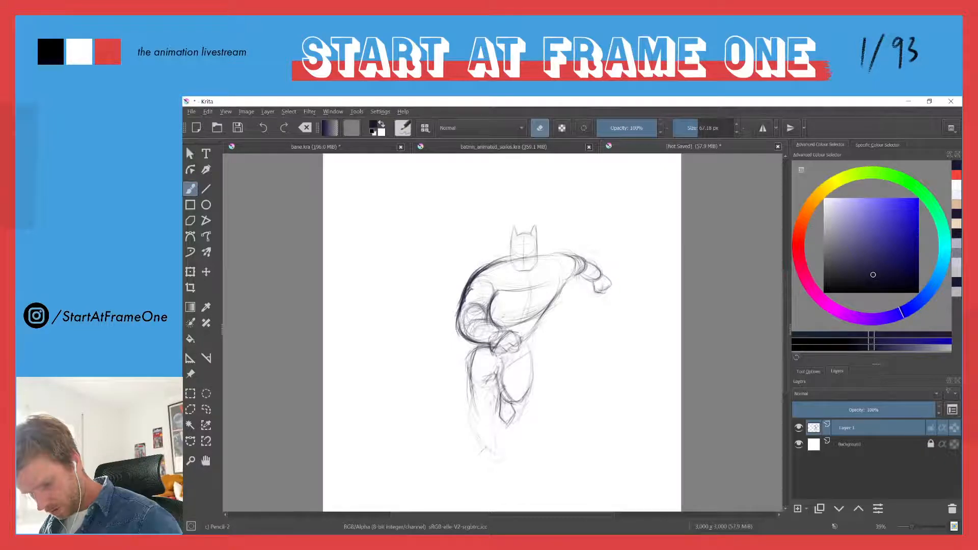
{"action": "mouse_move", "coordinate": [478, 283]}
{"action": "left_mouse_down"}
{"action": "mouse_move", "coordinate": [459, 312]}
{"action": "mouse_move", "coordinate": [462, 300]}
{"action": "left_mouse_up"}
{"action": "key", "text": "e"}
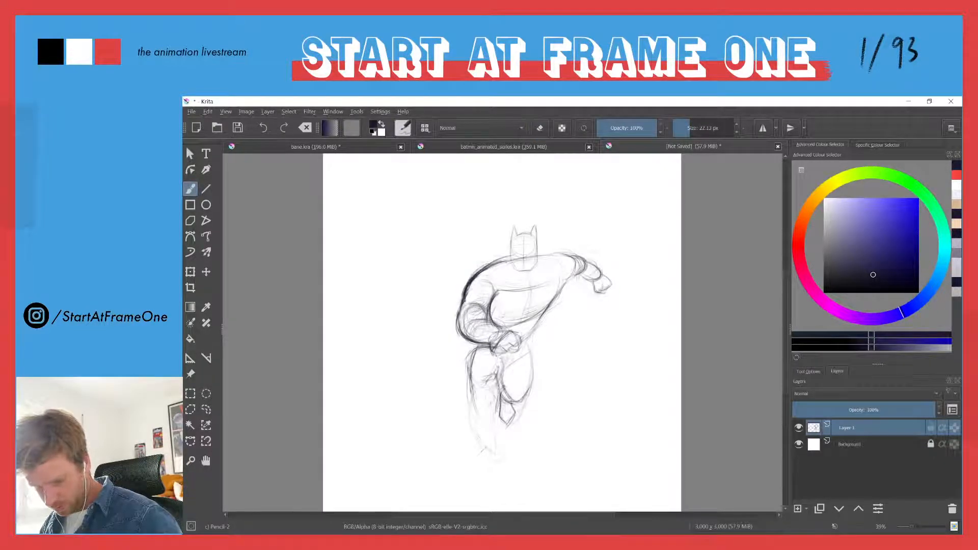
Step: Thicken the bent arm's shoulder-to-elbow contour, add a glove fin outside the forearm, and darken the inner arm edge
{"action": "mouse_move", "coordinate": [495, 260]}
{"action": "left_mouse_down"}
{"action": "mouse_move", "coordinate": [472, 278]}
{"action": "mouse_move", "coordinate": [456, 333]}
{"action": "left_mouse_up"}
{"action": "left_click_drag", "start_coordinate": [472, 326], "coordinate": [457, 346]}
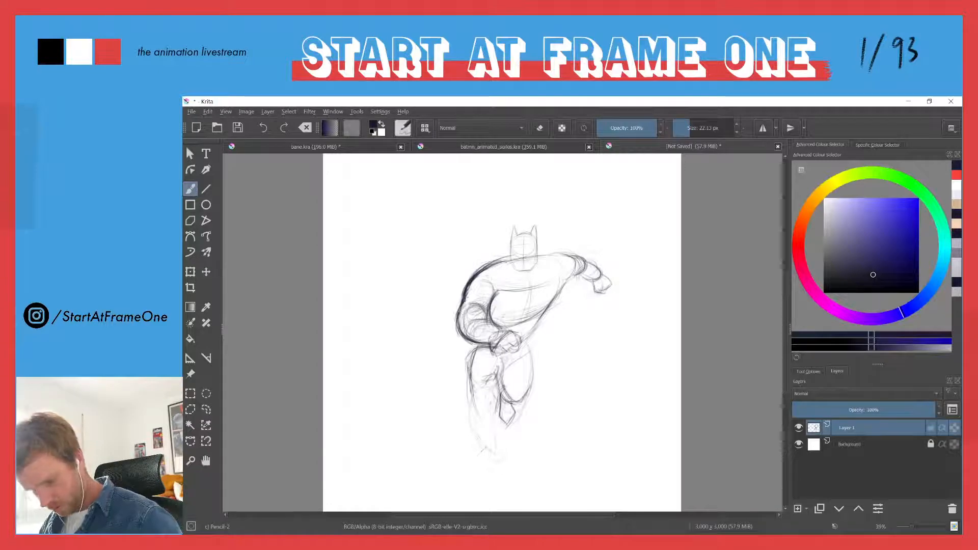
{"action": "mouse_move", "coordinate": [455, 312]}
{"action": "left_mouse_down"}
{"action": "mouse_move", "coordinate": [452, 336]}
{"action": "mouse_move", "coordinate": [460, 338]}
{"action": "left_mouse_up"}
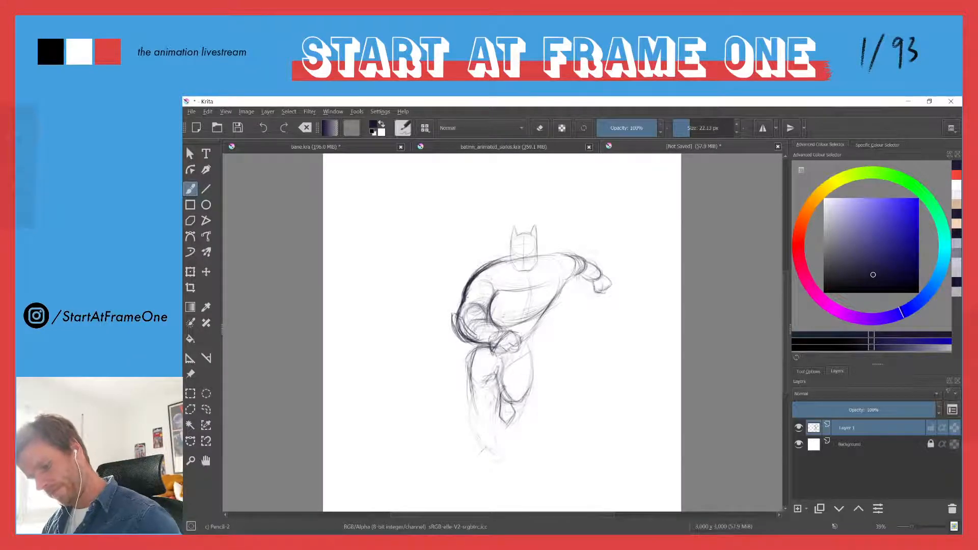
{"action": "mouse_move", "coordinate": [509, 257]}
{"action": "left_mouse_down"}
{"action": "mouse_move", "coordinate": [464, 284]}
{"action": "mouse_move", "coordinate": [492, 305]}
{"action": "mouse_move", "coordinate": [490, 316]}
{"action": "left_mouse_up"}
{"action": "key", "text": "e"}
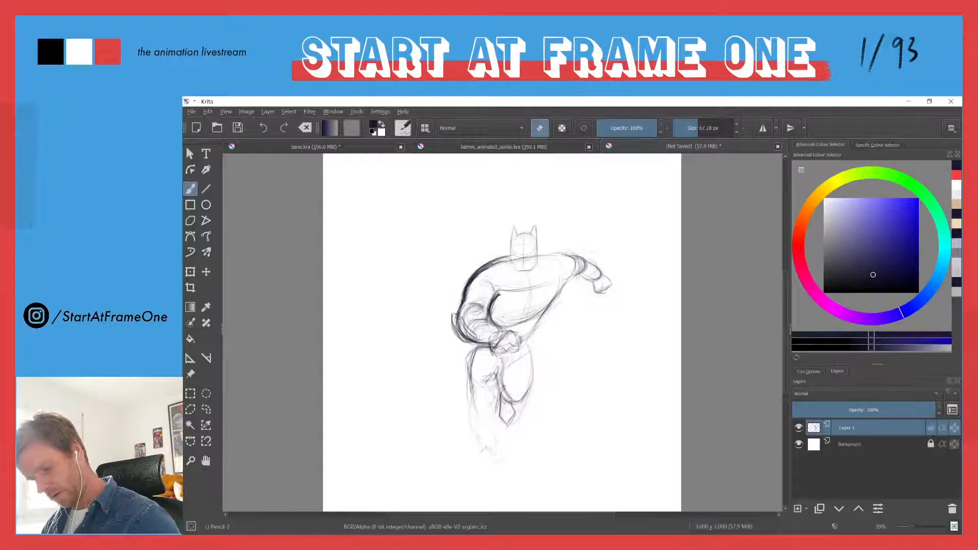
{"action": "key", "text": "e"}
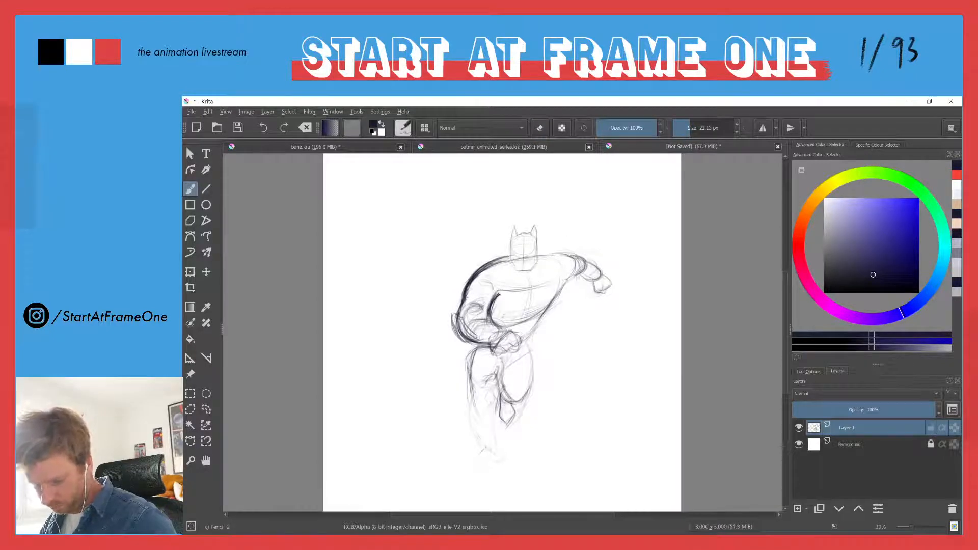
Step: Darken the torso's tapering side up to the armpit, and strengthen the far shoulder, raised arm and its fist
{"action": "left_click_drag", "start_coordinate": [569, 277], "coordinate": [518, 322]}
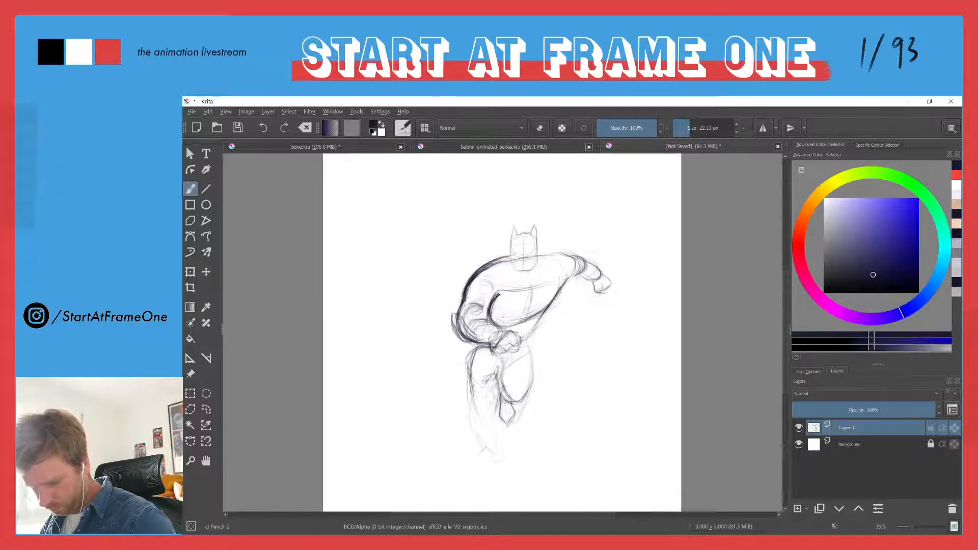
{"action": "left_click_drag", "start_coordinate": [573, 268], "coordinate": [551, 304]}
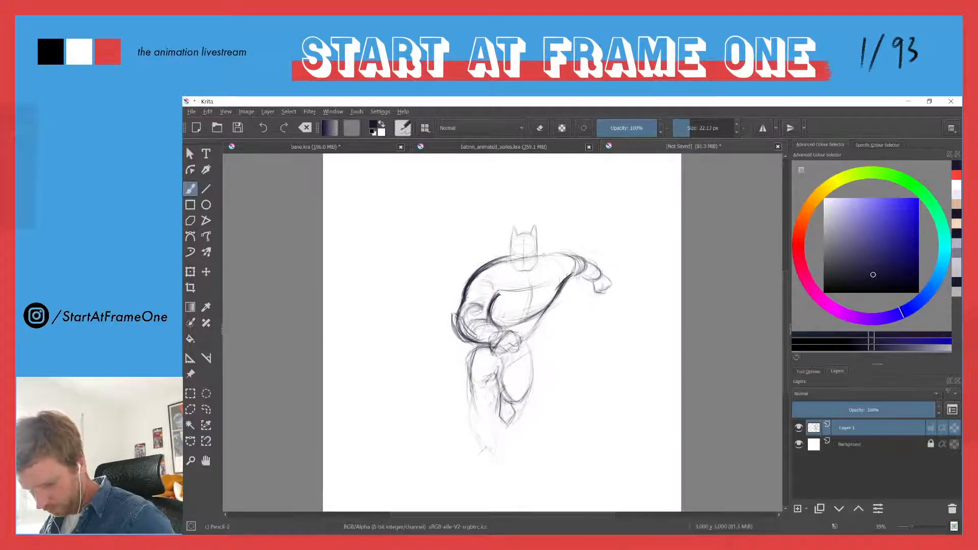
{"action": "left_click_drag", "start_coordinate": [525, 258], "coordinate": [569, 252]}
{"action": "mouse_move", "coordinate": [529, 258]}
{"action": "left_mouse_down"}
{"action": "mouse_move", "coordinate": [574, 251]}
{"action": "mouse_move", "coordinate": [565, 253]}
{"action": "mouse_move", "coordinate": [595, 256]}
{"action": "mouse_move", "coordinate": [599, 268]}
{"action": "mouse_move", "coordinate": [583, 254]}
{"action": "mouse_move", "coordinate": [593, 254]}
{"action": "mouse_move", "coordinate": [597, 276]}
{"action": "mouse_move", "coordinate": [591, 253]}
{"action": "mouse_move", "coordinate": [594, 291]}
{"action": "mouse_move", "coordinate": [608, 292]}
{"action": "mouse_move", "coordinate": [613, 279]}
{"action": "mouse_move", "coordinate": [597, 293]}
{"action": "left_mouse_up"}
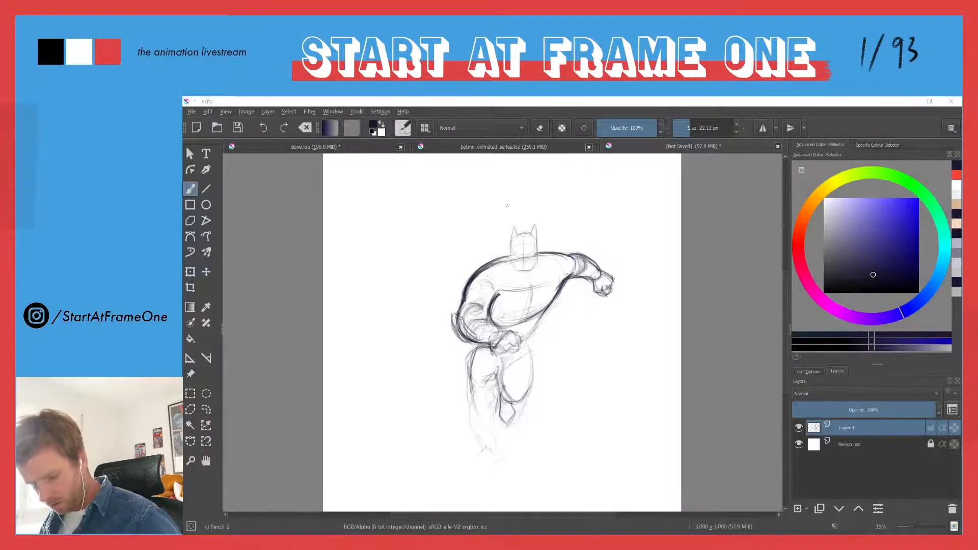
Step: Strengthen the waist and hip line, and outline the rear leg's thigh and foot with darker strokes
{"action": "left_click", "coordinate": [476, 358]}
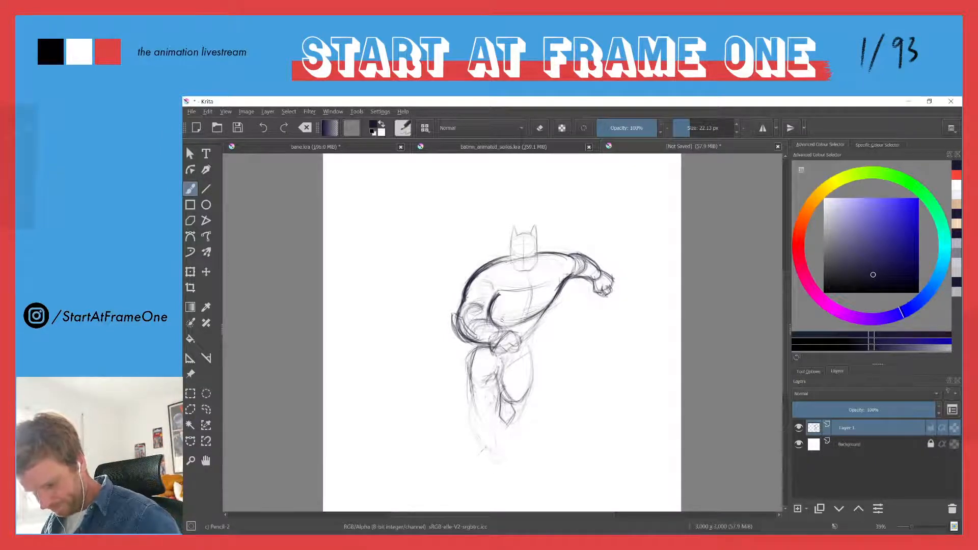
{"action": "mouse_move", "coordinate": [503, 327]}
{"action": "left_mouse_down"}
{"action": "mouse_move", "coordinate": [541, 316]}
{"action": "mouse_move", "coordinate": [529, 339]}
{"action": "mouse_move", "coordinate": [518, 340]}
{"action": "left_mouse_up"}
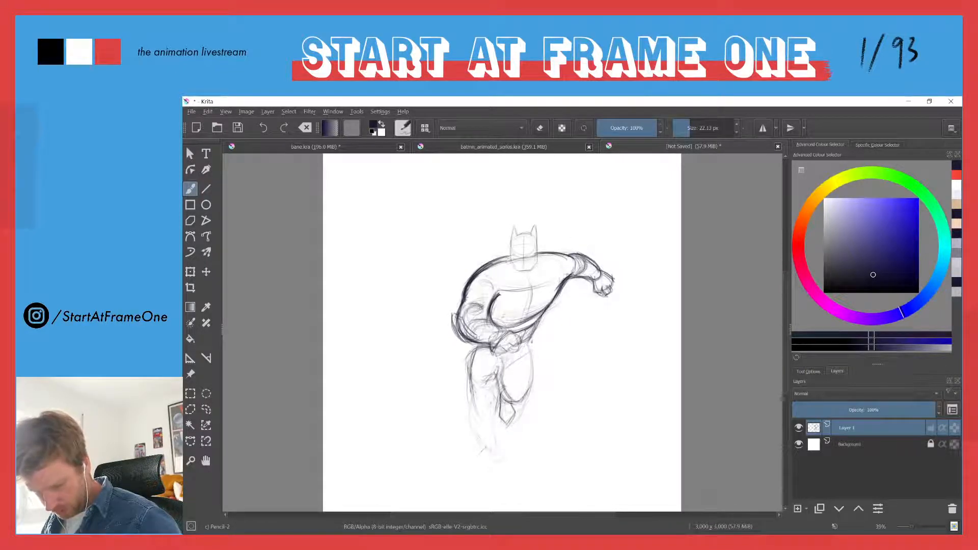
{"action": "mouse_move", "coordinate": [526, 349]}
{"action": "left_mouse_down"}
{"action": "mouse_move", "coordinate": [504, 366]}
{"action": "mouse_move", "coordinate": [530, 372]}
{"action": "mouse_move", "coordinate": [536, 382]}
{"action": "mouse_move", "coordinate": [522, 398]}
{"action": "left_mouse_up"}
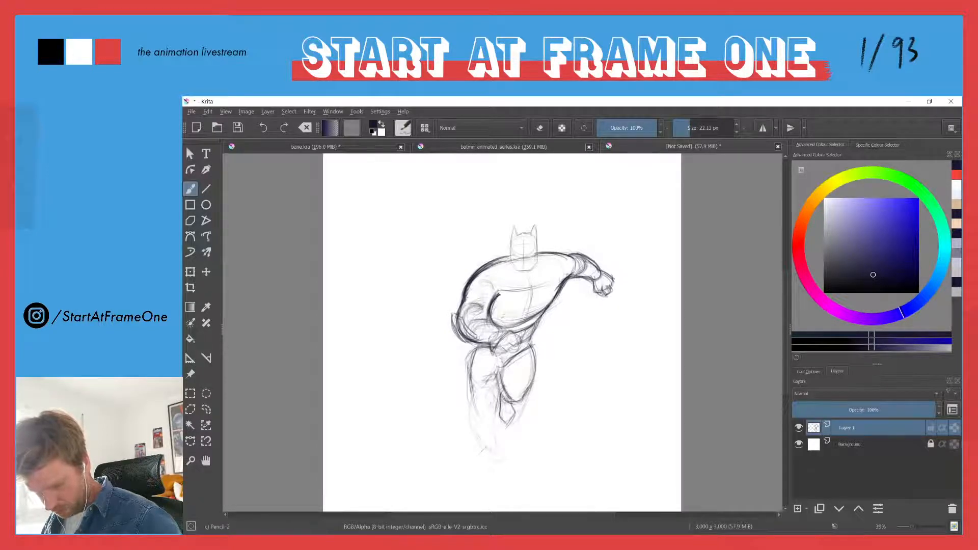
{"action": "mouse_move", "coordinate": [503, 387]}
{"action": "left_mouse_down"}
{"action": "mouse_move", "coordinate": [504, 421]}
{"action": "mouse_move", "coordinate": [515, 415]}
{"action": "mouse_move", "coordinate": [503, 400]}
{"action": "left_mouse_up"}
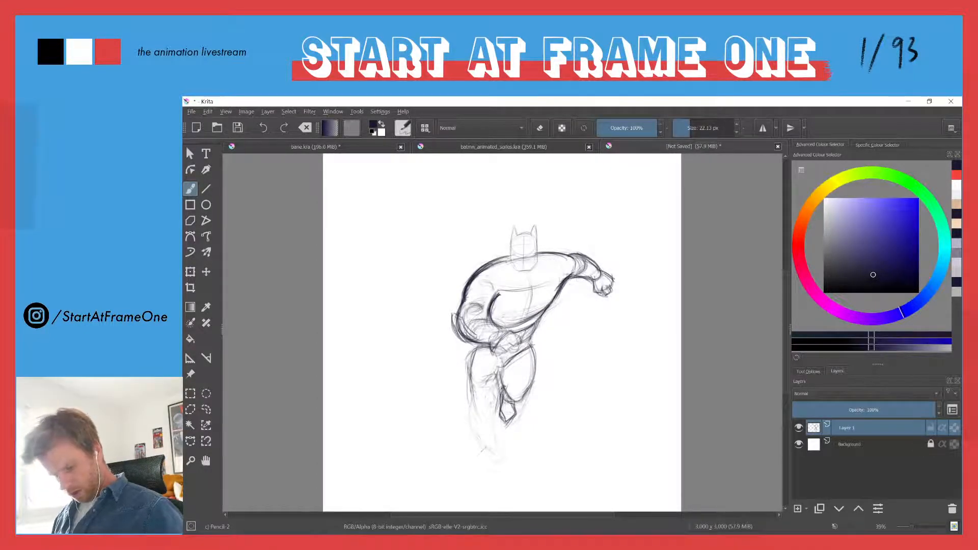
Step: Outline the front leg's rounded knee and both sides of the calf, and draw the pointed boot shape on the shin
{"action": "mouse_move", "coordinate": [503, 353]}
{"action": "left_mouse_down"}
{"action": "mouse_move", "coordinate": [501, 378]}
{"action": "mouse_move", "coordinate": [500, 364]}
{"action": "mouse_move", "coordinate": [465, 370]}
{"action": "mouse_move", "coordinate": [481, 358]}
{"action": "mouse_move", "coordinate": [467, 378]}
{"action": "left_mouse_up"}
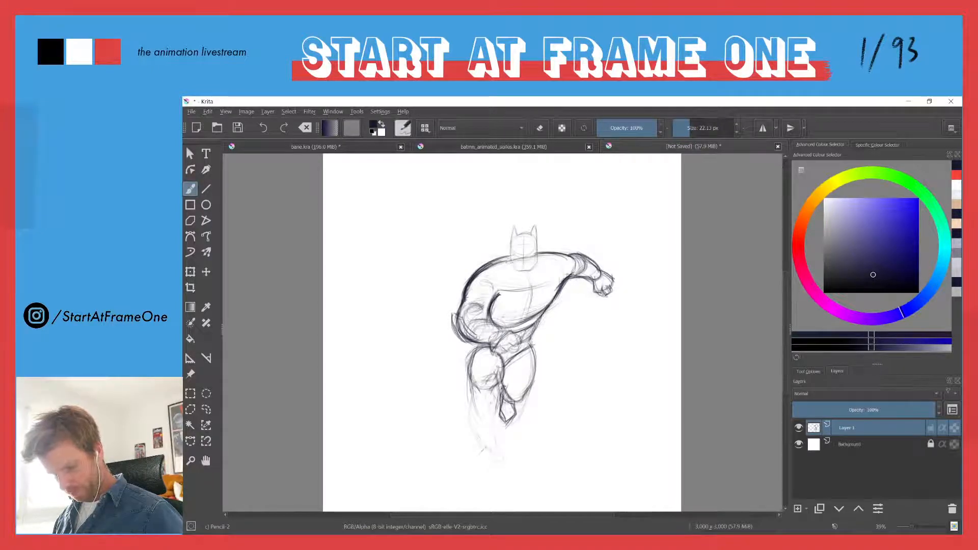
{"action": "mouse_move", "coordinate": [498, 379]}
{"action": "left_mouse_down"}
{"action": "mouse_move", "coordinate": [496, 427]}
{"action": "mouse_move", "coordinate": [496, 415]}
{"action": "left_mouse_up"}
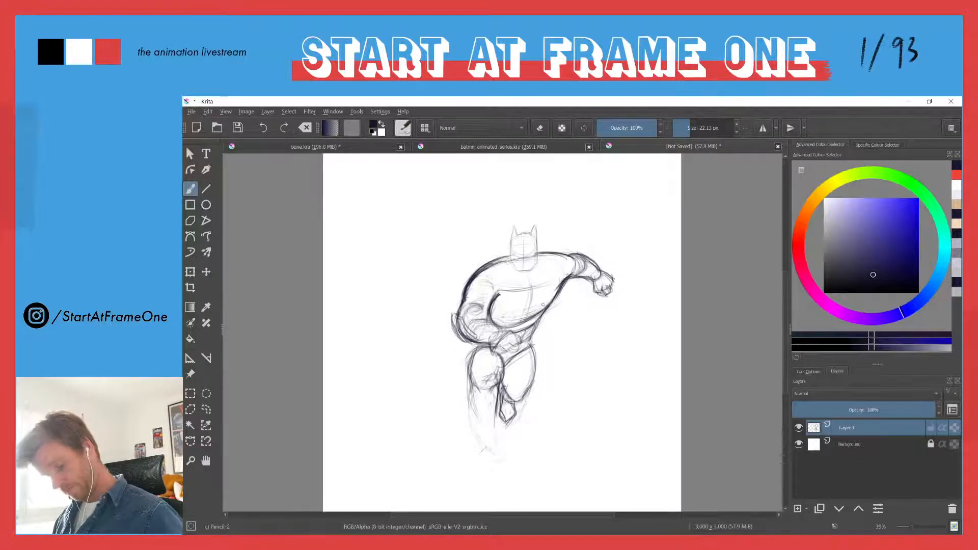
{"action": "mouse_move", "coordinate": [471, 383]}
{"action": "left_mouse_down"}
{"action": "mouse_move", "coordinate": [492, 385]}
{"action": "mouse_move", "coordinate": [472, 413]}
{"action": "left_mouse_up"}
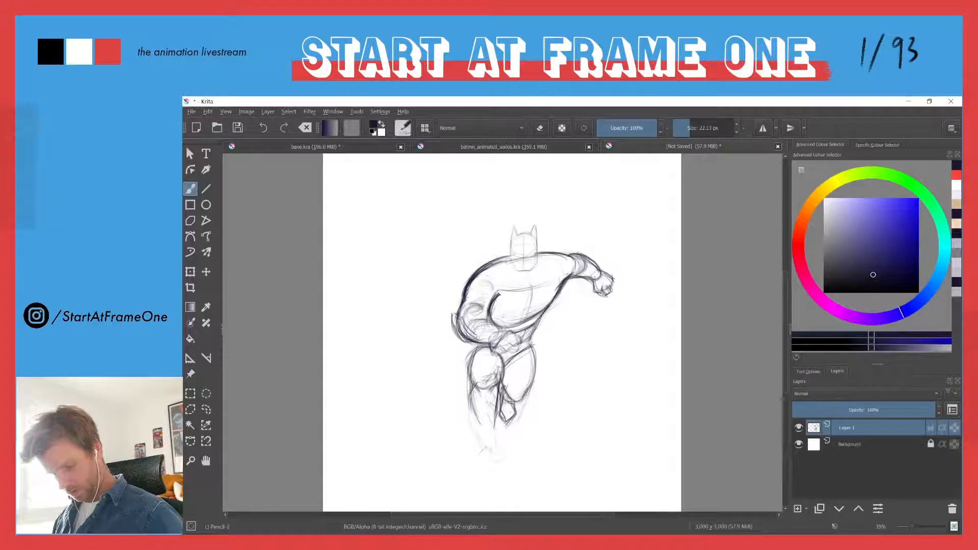
{"action": "mouse_move", "coordinate": [477, 414]}
{"action": "left_mouse_down"}
{"action": "mouse_move", "coordinate": [486, 402]}
{"action": "mouse_move", "coordinate": [474, 428]}
{"action": "mouse_move", "coordinate": [487, 443]}
{"action": "left_mouse_up"}
{"action": "left_click_drag", "start_coordinate": [501, 412], "coordinate": [490, 442]}
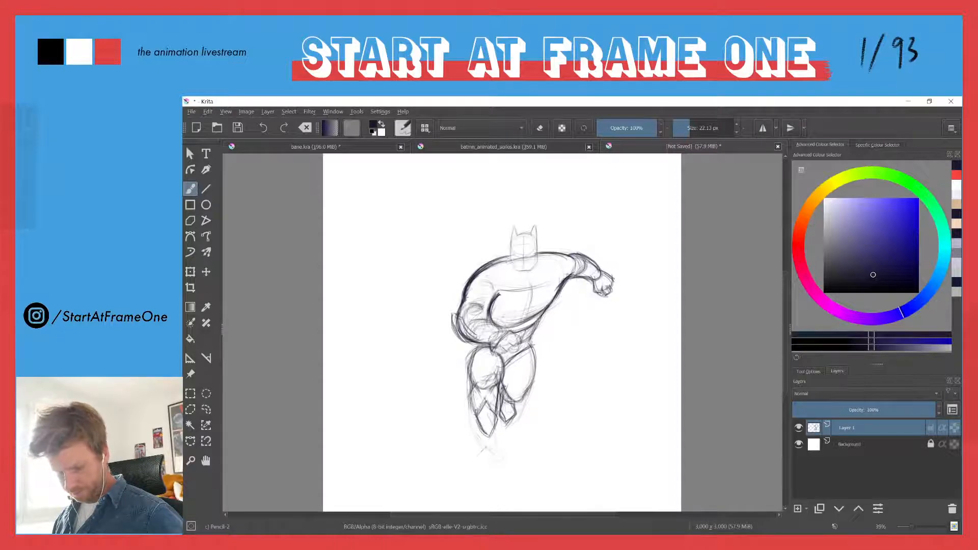
{"action": "left_click_drag", "start_coordinate": [484, 399], "coordinate": [489, 436]}
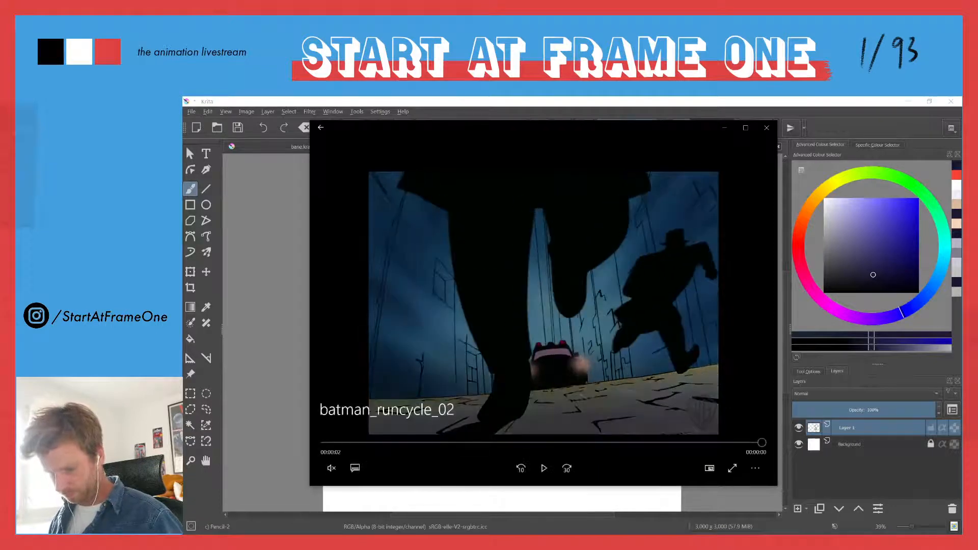
Step: Check the batman_runcycle_02 clip in the video player, and redraw the rear thigh in Krita with a wider outer curve
{"action": "left_click_drag", "start_coordinate": [761, 442], "coordinate": [599, 442]}
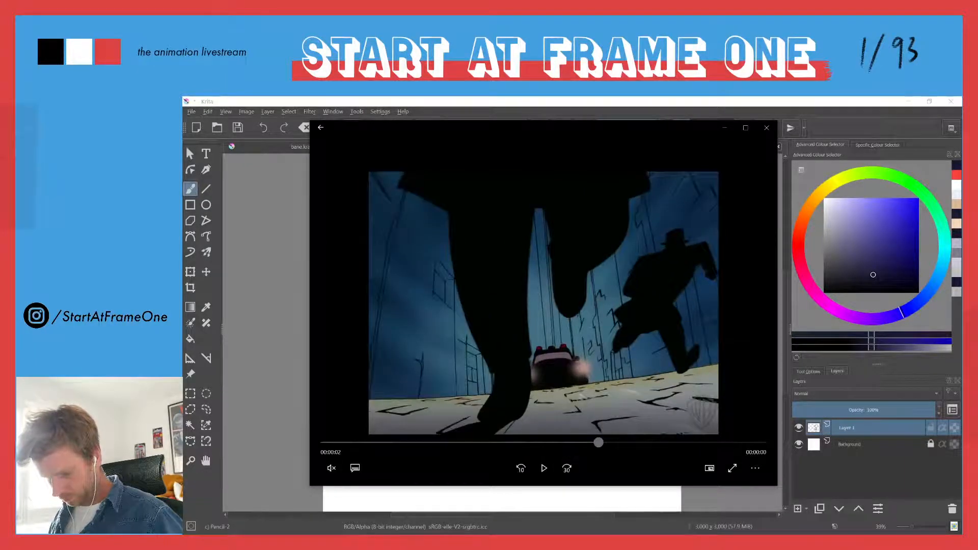
{"action": "key", "text": "alt+Tab"}
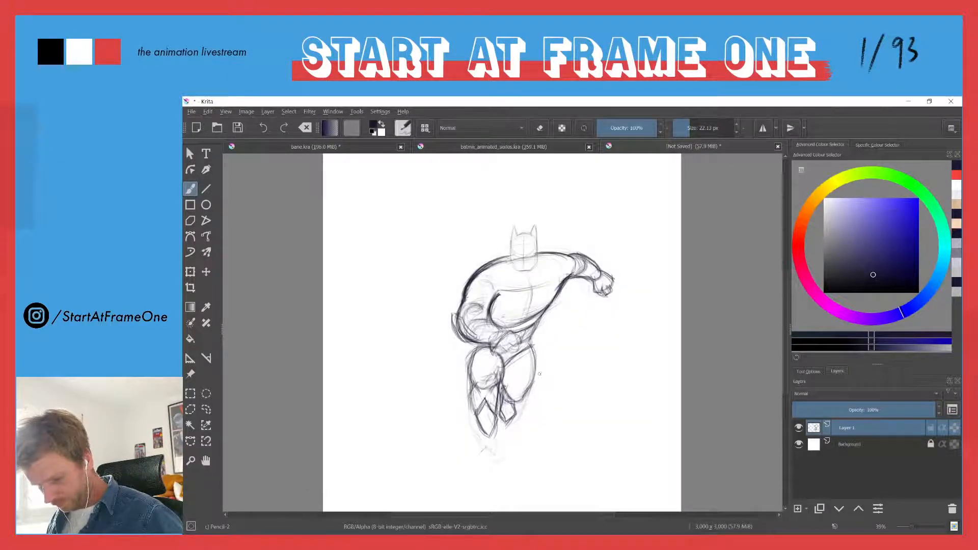
{"action": "mouse_move", "coordinate": [542, 371]}
{"action": "left_mouse_down"}
{"action": "mouse_move", "coordinate": [534, 354]}
{"action": "mouse_move", "coordinate": [541, 386]}
{"action": "left_mouse_up"}
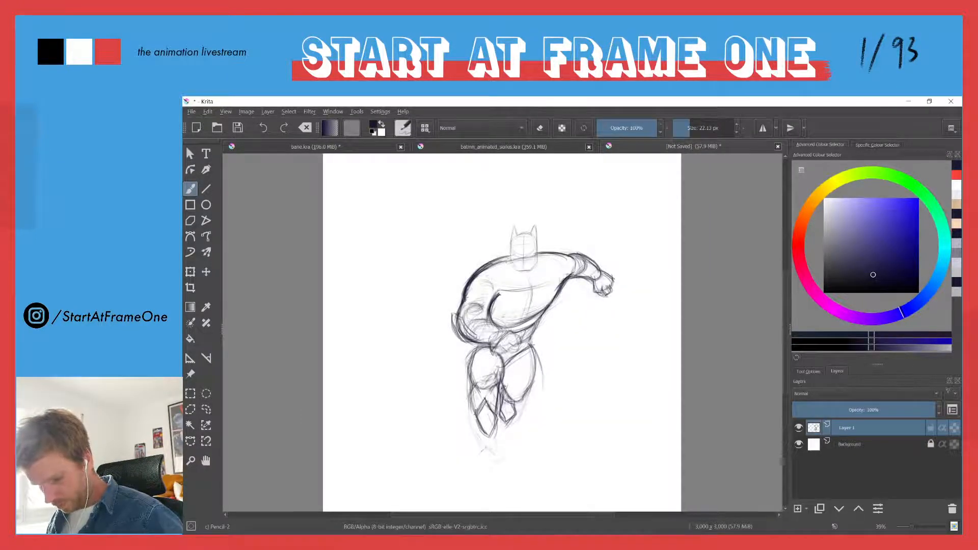
{"action": "mouse_move", "coordinate": [533, 348]}
{"action": "left_mouse_down"}
{"action": "mouse_move", "coordinate": [542, 386]}
{"action": "mouse_move", "coordinate": [508, 379]}
{"action": "mouse_move", "coordinate": [521, 376]}
{"action": "mouse_move", "coordinate": [527, 400]}
{"action": "left_mouse_up"}
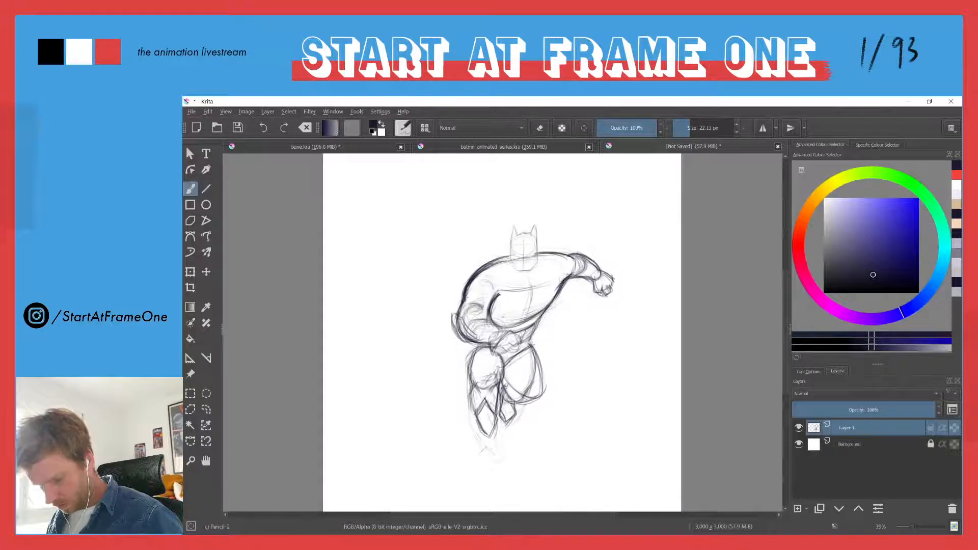
Step: Erase the rear leg's inner thigh curve and old foot, and redraw the foot below the widened thigh
{"action": "key", "text": "e"}
{"action": "mouse_move", "coordinate": [505, 387]}
{"action": "left_mouse_down"}
{"action": "mouse_move", "coordinate": [504, 416]}
{"action": "mouse_move", "coordinate": [515, 397]}
{"action": "left_mouse_up"}
{"action": "key", "text": "e"}
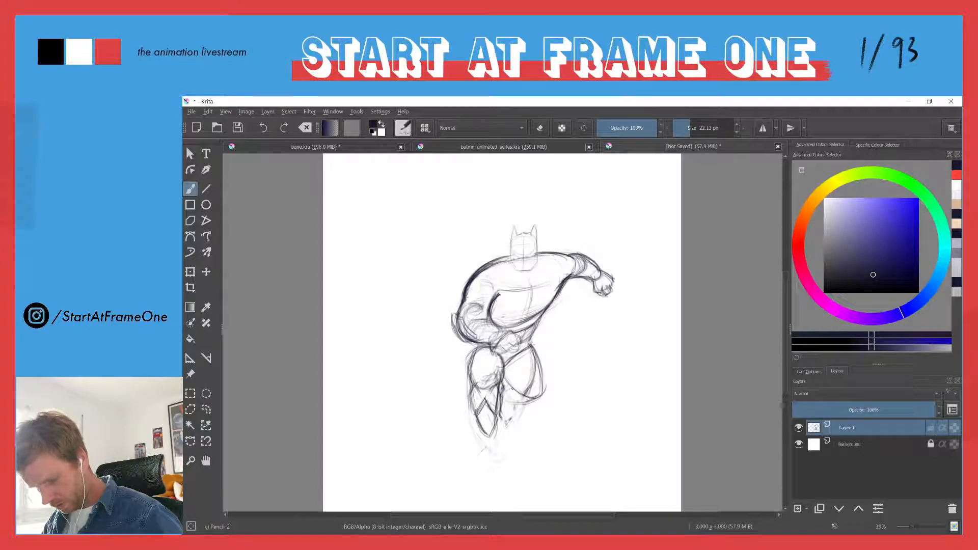
{"action": "mouse_move", "coordinate": [513, 402]}
{"action": "left_mouse_down"}
{"action": "mouse_move", "coordinate": [519, 419]}
{"action": "mouse_move", "coordinate": [503, 427]}
{"action": "left_mouse_up"}
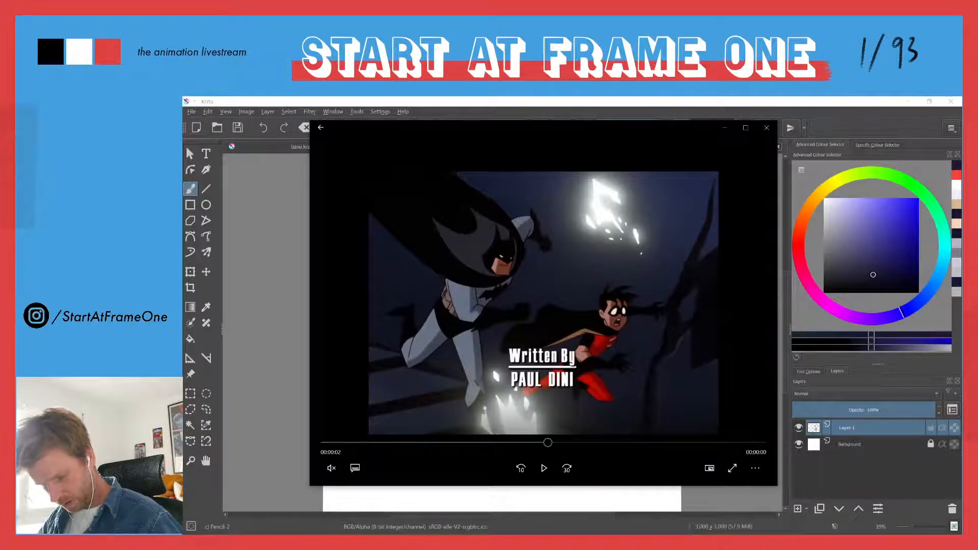
Step: Study the running Batman frame in the video player, and extend the front leg's shin in Krita with longer, darker side lines
{"action": "mouse_move", "coordinate": [547, 442]}
{"action": "left_mouse_down"}
{"action": "mouse_move", "coordinate": [531, 442]}
{"action": "mouse_move", "coordinate": [539, 443]}
{"action": "left_mouse_up"}
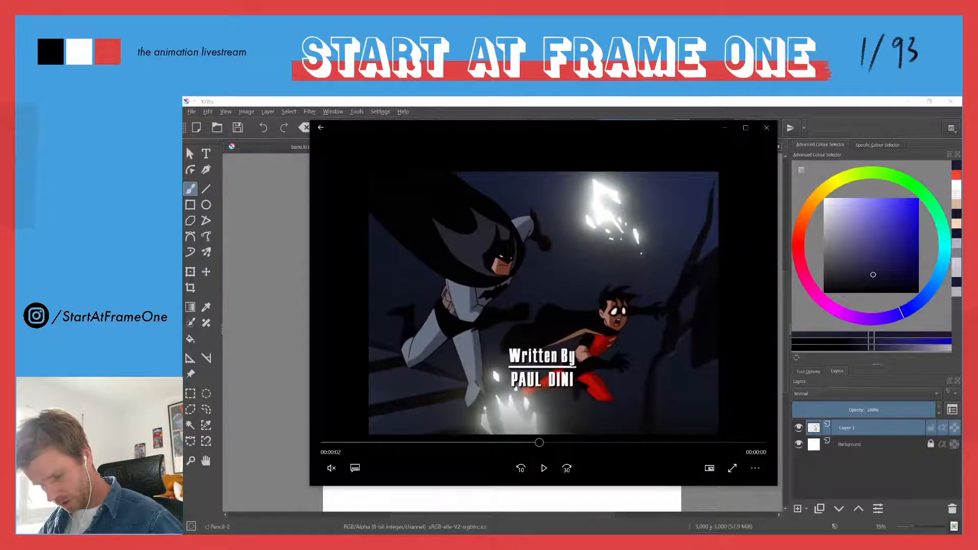
{"action": "key", "text": "alt+Tab"}
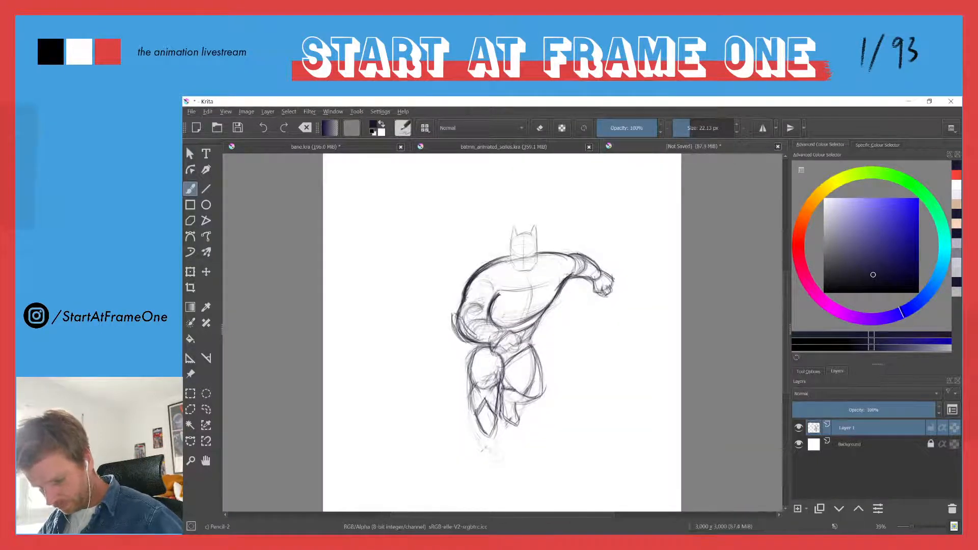
{"action": "left_click_drag", "start_coordinate": [501, 363], "coordinate": [491, 448]}
{"action": "mouse_move", "coordinate": [478, 356]}
{"action": "left_mouse_down"}
{"action": "mouse_move", "coordinate": [478, 438]}
{"action": "mouse_move", "coordinate": [481, 409]}
{"action": "mouse_move", "coordinate": [492, 446]}
{"action": "left_mouse_up"}
{"action": "left_click_drag", "start_coordinate": [499, 399], "coordinate": [490, 455]}
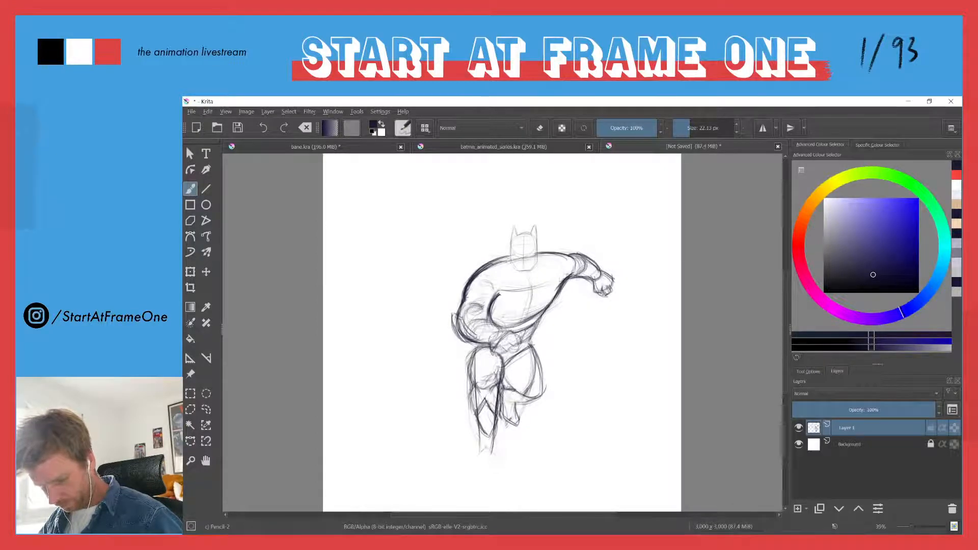
{"action": "left_click_drag", "start_coordinate": [496, 418], "coordinate": [490, 458]}
{"action": "left_click_drag", "start_coordinate": [504, 362], "coordinate": [494, 444]}
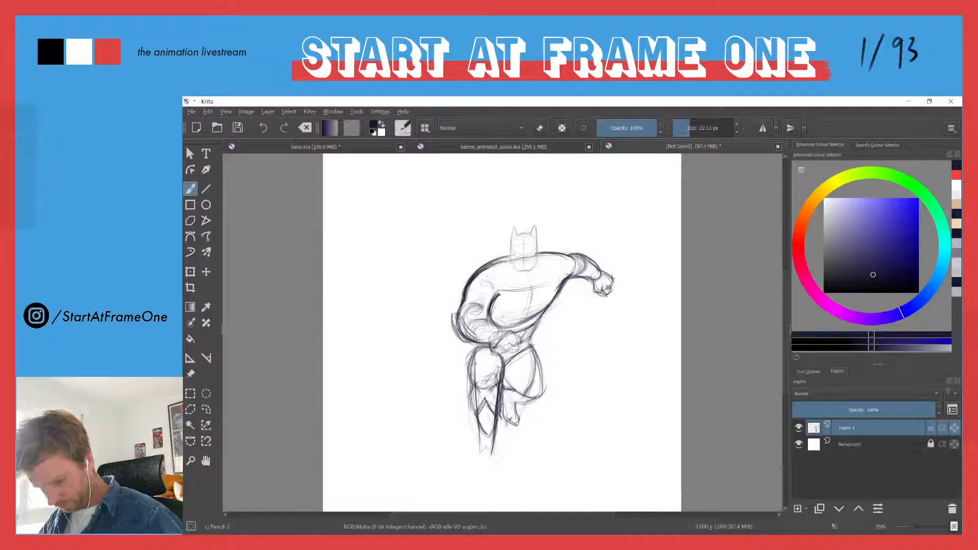
Step: Darken and lengthen both side lines of the front leg's shin, and add an angular foot below the ankle
{"action": "mouse_move", "coordinate": [479, 343]}
{"action": "left_mouse_down"}
{"action": "mouse_move", "coordinate": [471, 394]}
{"action": "mouse_move", "coordinate": [492, 415]}
{"action": "mouse_move", "coordinate": [494, 454]}
{"action": "left_mouse_up"}
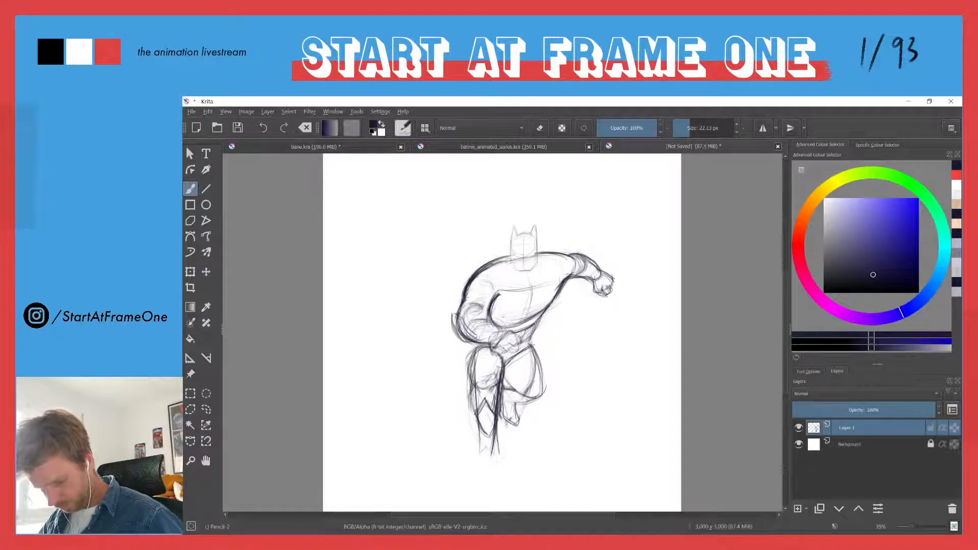
{"action": "left_click_drag", "start_coordinate": [474, 406], "coordinate": [483, 450]}
{"action": "left_click_drag", "start_coordinate": [475, 356], "coordinate": [485, 446]}
{"action": "left_click_drag", "start_coordinate": [498, 375], "coordinate": [502, 451]}
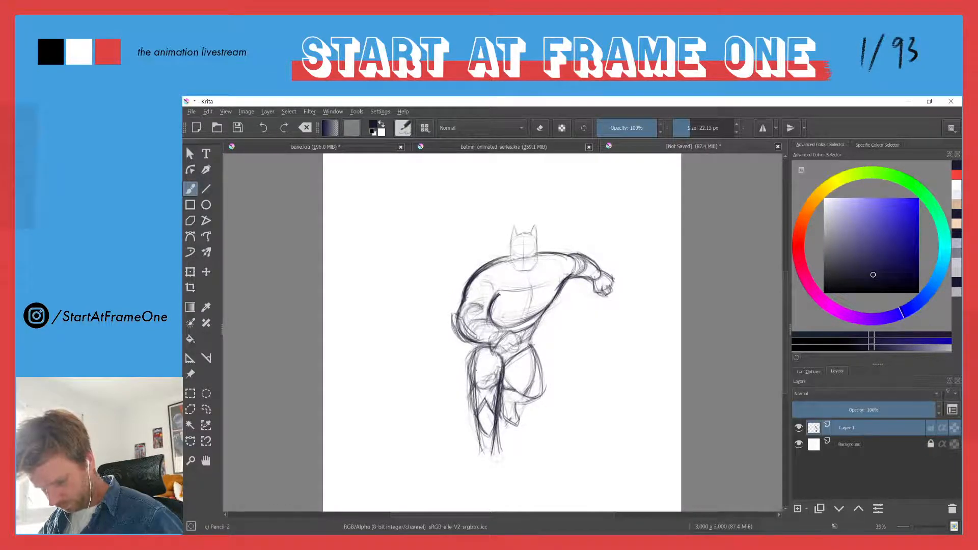
{"action": "left_click_drag", "start_coordinate": [478, 351], "coordinate": [470, 427]}
{"action": "left_click_drag", "start_coordinate": [476, 373], "coordinate": [486, 454]}
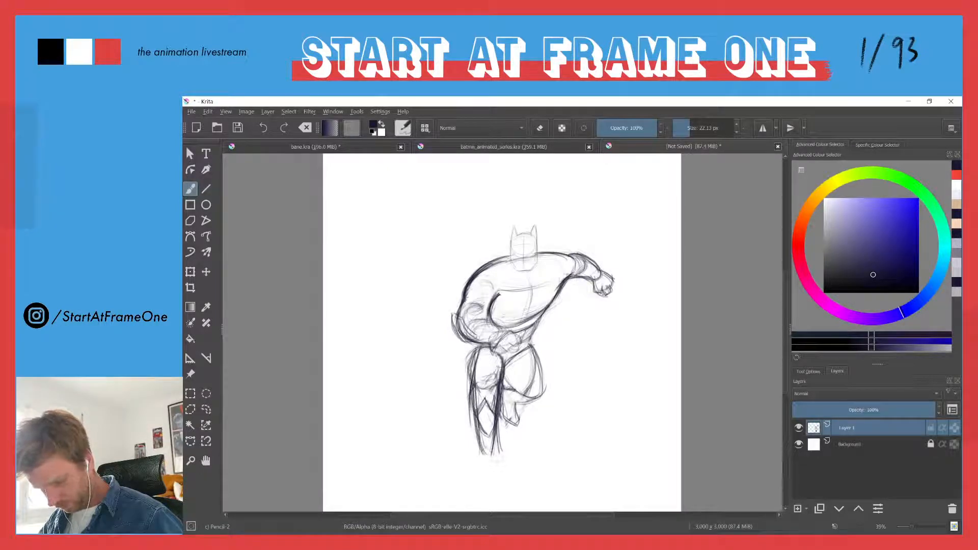
{"action": "mouse_move", "coordinate": [496, 386]}
{"action": "left_mouse_down"}
{"action": "mouse_move", "coordinate": [495, 481]}
{"action": "mouse_move", "coordinate": [506, 465]}
{"action": "mouse_move", "coordinate": [499, 460]}
{"action": "mouse_move", "coordinate": [486, 479]}
{"action": "mouse_move", "coordinate": [502, 470]}
{"action": "left_mouse_up"}
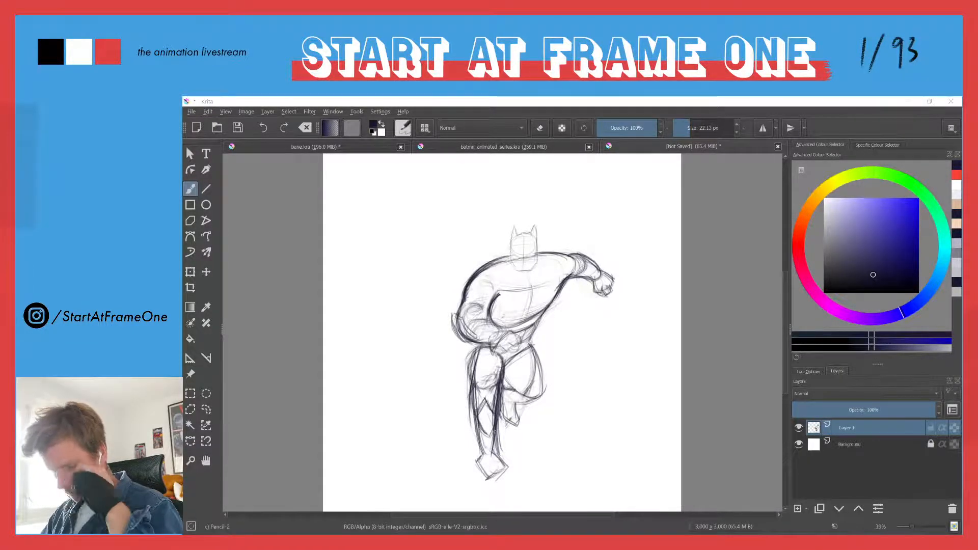
Step: Study the running leg positions in the batman_runcycle_02 clip in the video player, and return to Krita
{"action": "key", "text": "alt+Tab"}
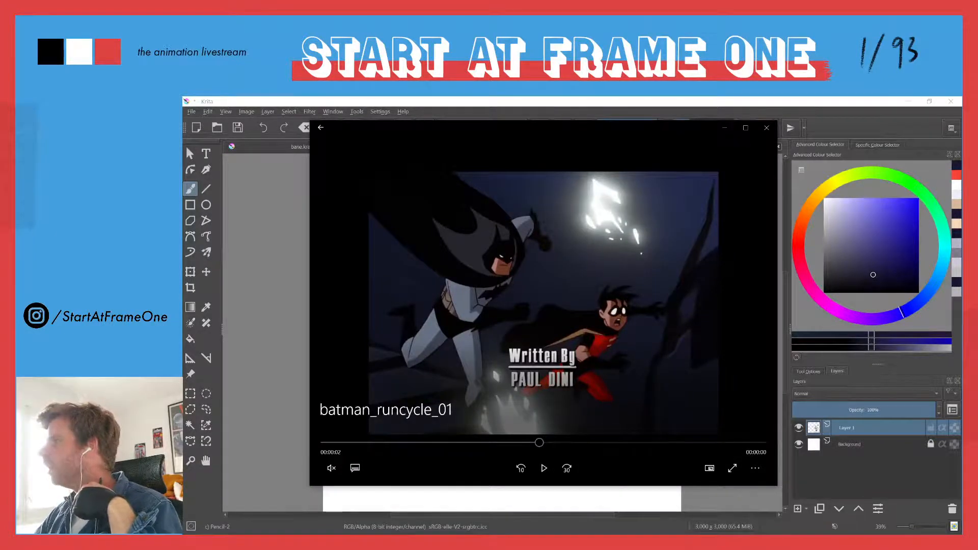
{"action": "key", "text": "Right"}
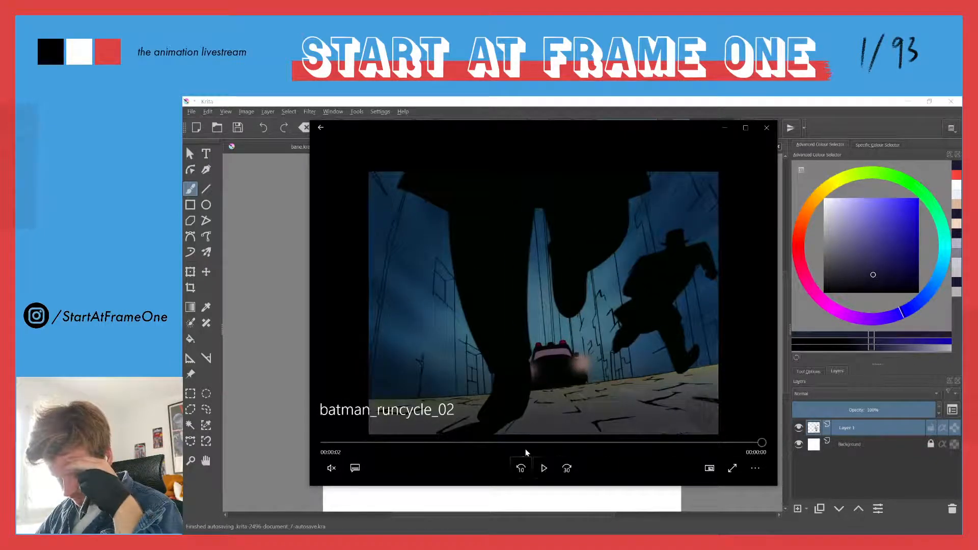
{"action": "left_click_drag", "start_coordinate": [526, 446], "coordinate": [504, 446]}
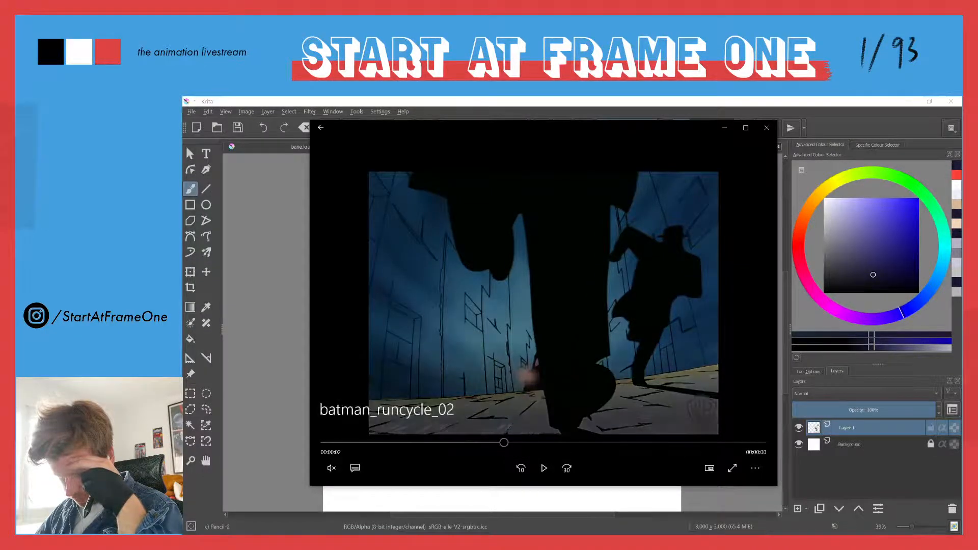
{"action": "key", "text": "alt+Tab"}
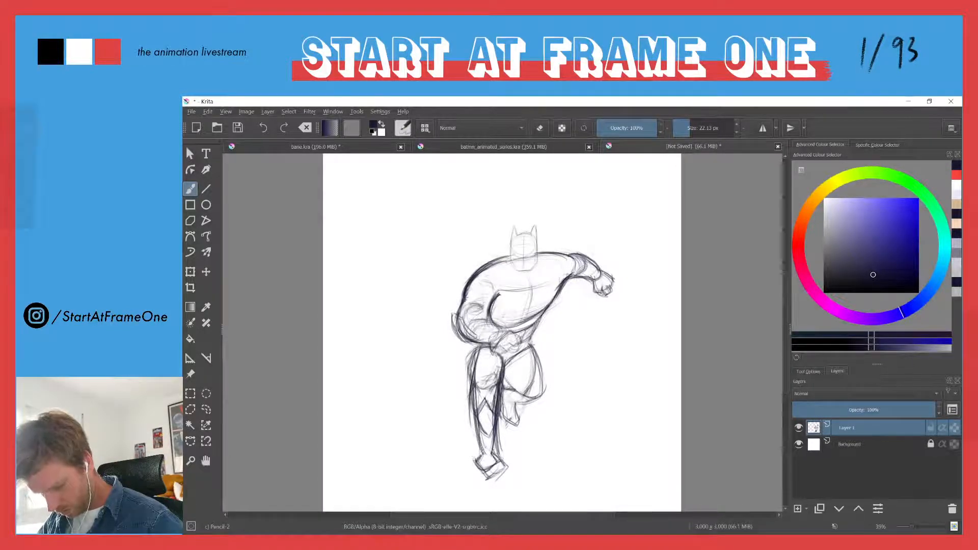
Step: Add a new paint layer above the rough sketch, fade Layer 1 to about 35% opacity, and make Layer 2 active
{"action": "left_click", "coordinate": [856, 410]}
{"action": "left_click", "coordinate": [798, 508]}
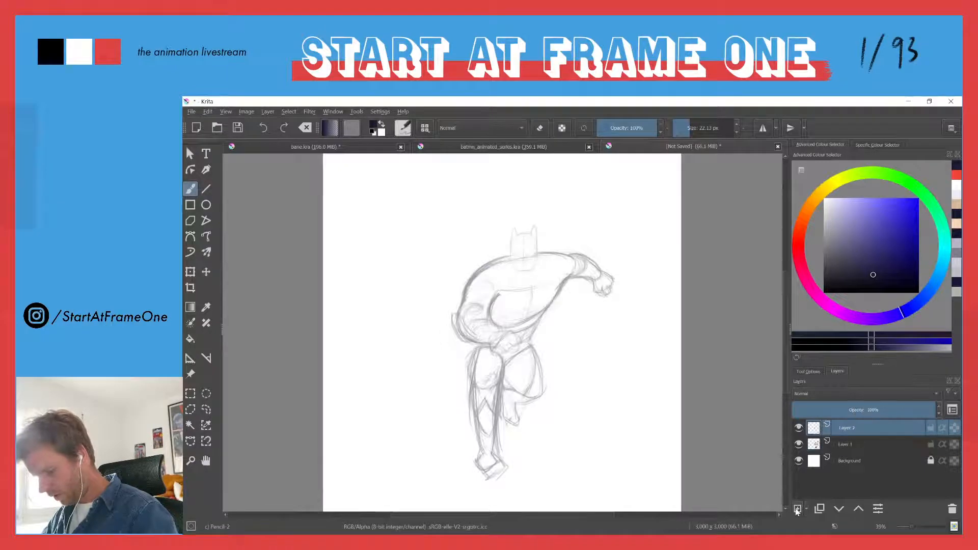
{"action": "left_click", "coordinate": [841, 442]}
{"action": "left_click_drag", "start_coordinate": [861, 410], "coordinate": [841, 410]}
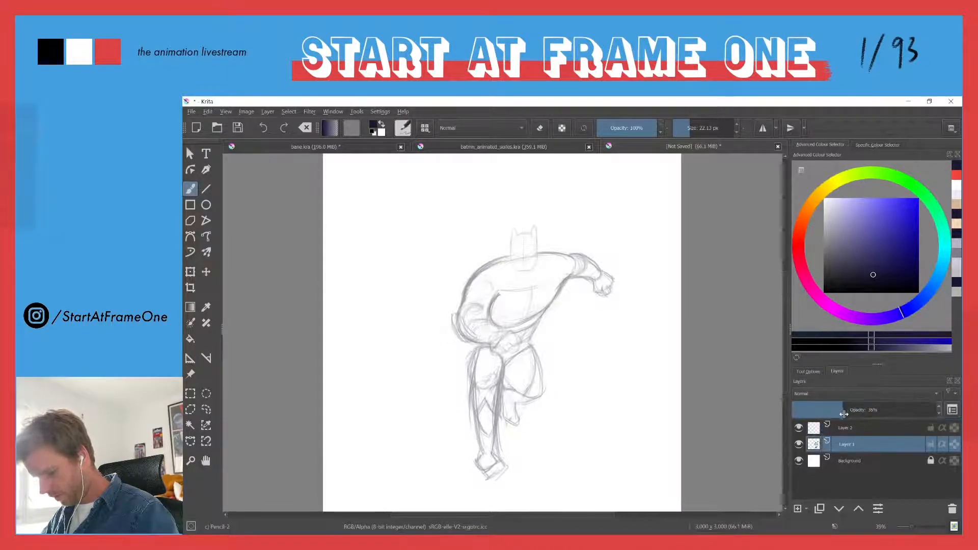
{"action": "left_click", "coordinate": [833, 429]}
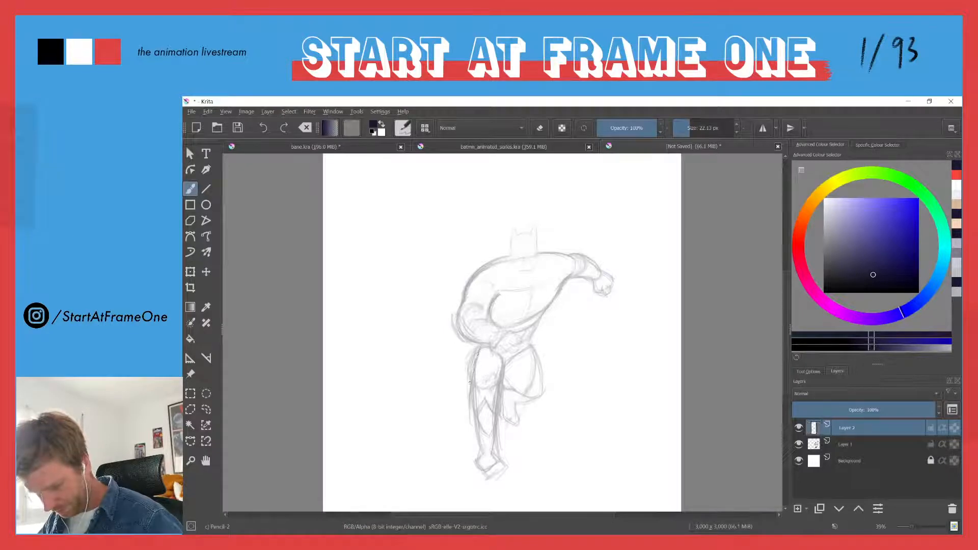
Step: Trace the front leg's outer thigh and calf in dark lines on Layer 2, checking the standing Batman reference sketch for the leg shape
{"action": "left_click_drag", "start_coordinate": [471, 377], "coordinate": [481, 349]}
{"action": "left_click_drag", "start_coordinate": [474, 391], "coordinate": [482, 351]}
{"action": "left_click_drag", "start_coordinate": [473, 388], "coordinate": [478, 359]}
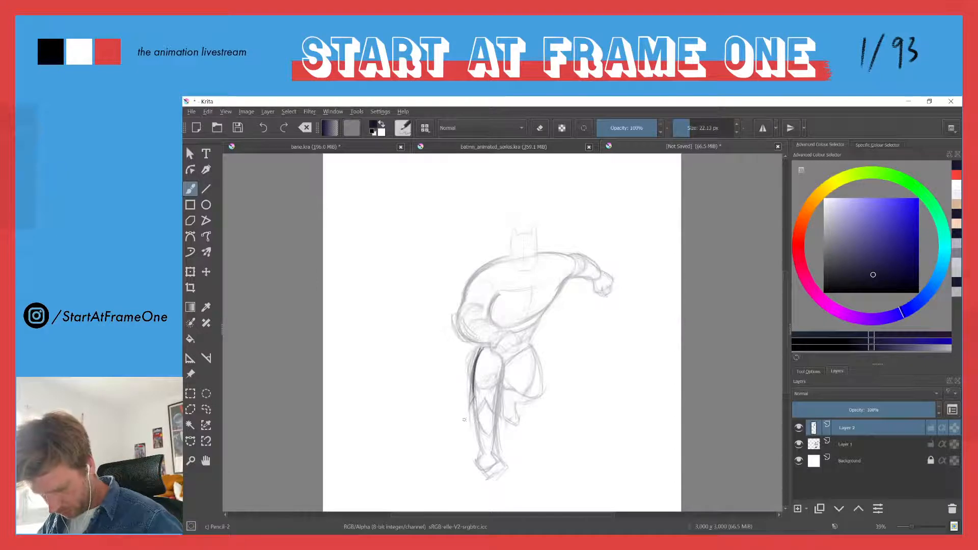
{"action": "left_click", "coordinate": [455, 148]}
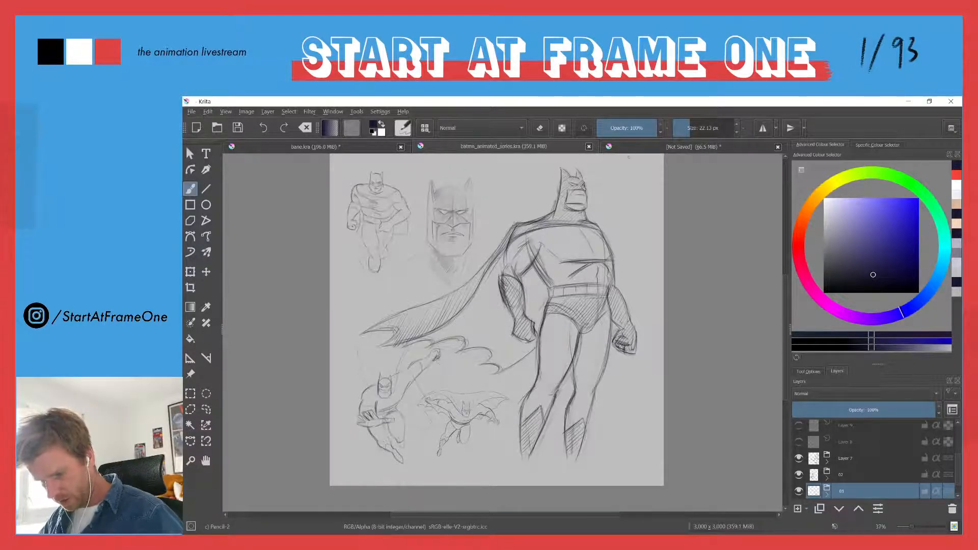
{"action": "left_click", "coordinate": [640, 151]}
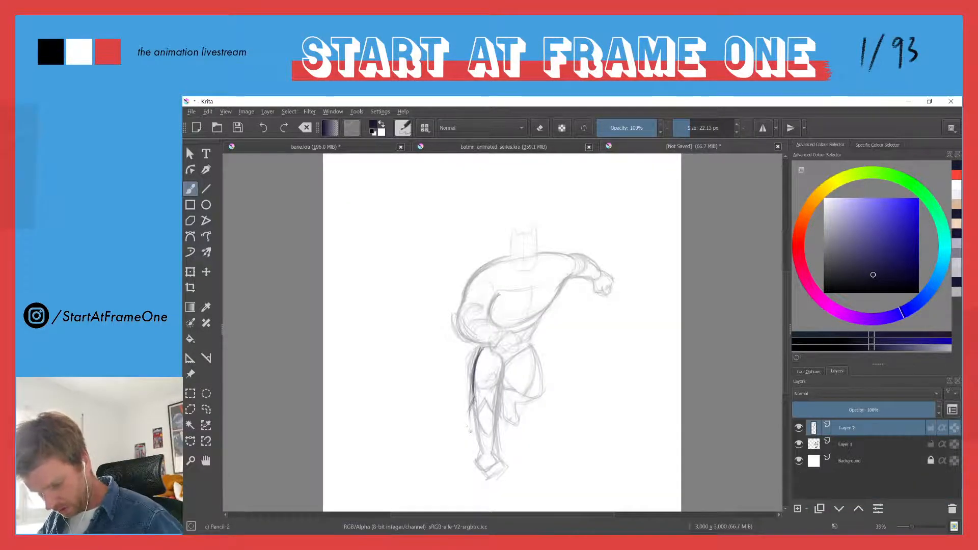
{"action": "mouse_move", "coordinate": [475, 401]}
{"action": "left_mouse_down"}
{"action": "mouse_move", "coordinate": [469, 444]}
{"action": "mouse_move", "coordinate": [483, 463]}
{"action": "left_mouse_up"}
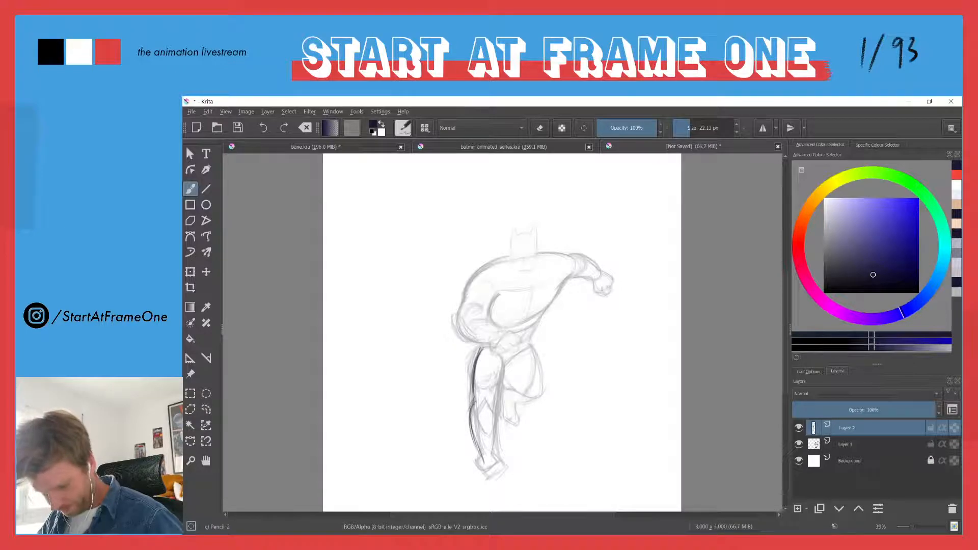
Step: Outline the front leg's inner side from knee to ankle, and reinforce the outer calf line
{"action": "left_click_drag", "start_coordinate": [499, 356], "coordinate": [489, 450]}
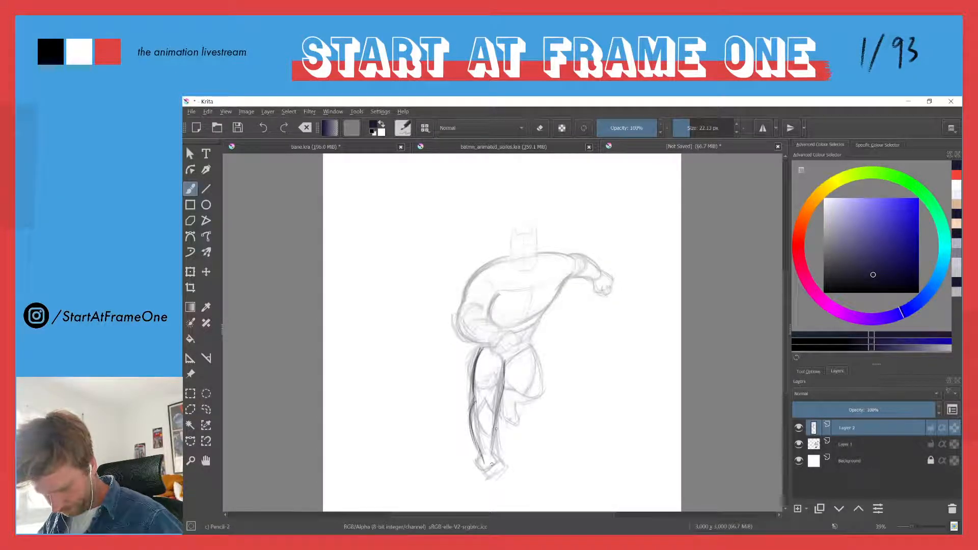
{"action": "left_click_drag", "start_coordinate": [494, 411], "coordinate": [489, 459]}
{"action": "left_click_drag", "start_coordinate": [500, 396], "coordinate": [491, 447]}
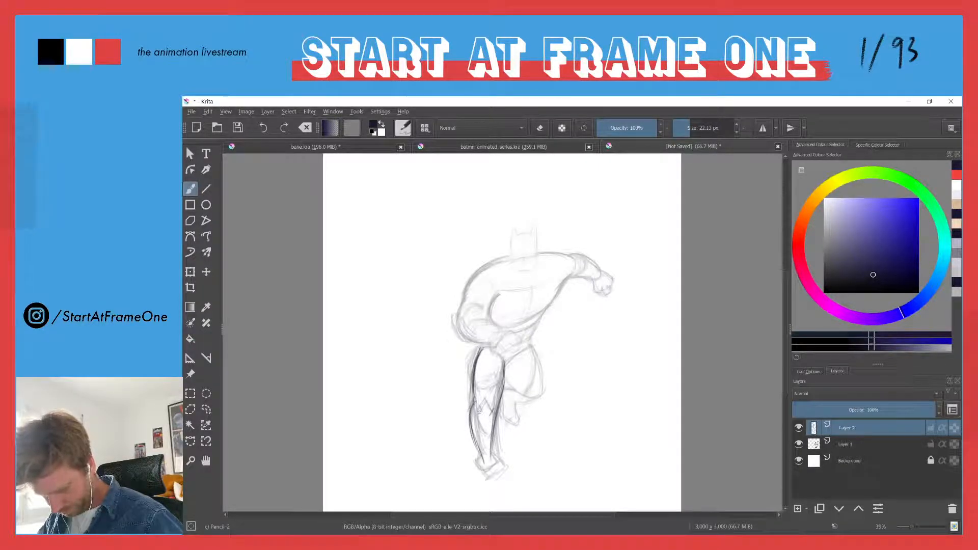
{"action": "left_click_drag", "start_coordinate": [472, 422], "coordinate": [469, 440]}
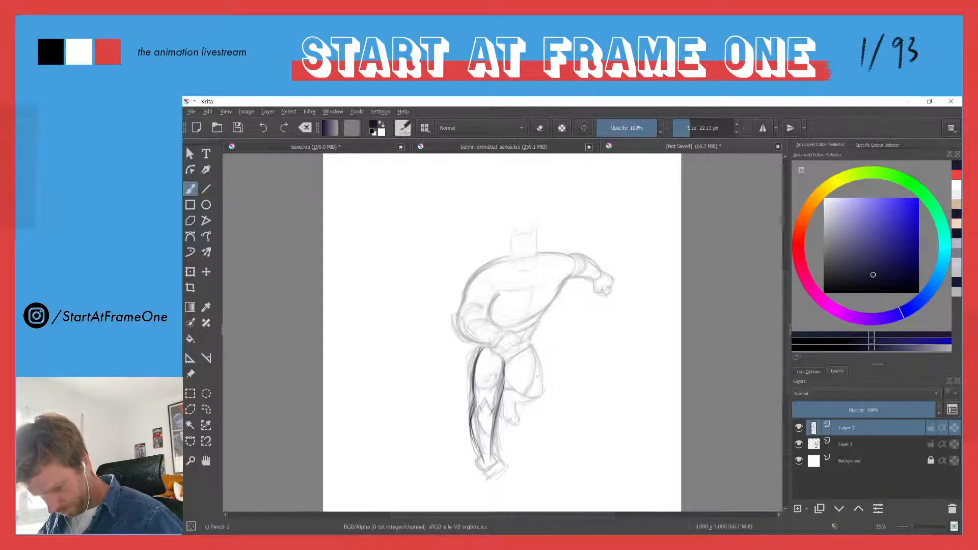
Step: Outline the rear thigh with a curved outer side and a rounded lower edge at the knee
{"action": "mouse_move", "coordinate": [536, 376]}
{"action": "left_mouse_down"}
{"action": "mouse_move", "coordinate": [541, 392]}
{"action": "mouse_move", "coordinate": [517, 358]}
{"action": "mouse_move", "coordinate": [532, 348]}
{"action": "mouse_move", "coordinate": [541, 394]}
{"action": "left_mouse_up"}
{"action": "left_click_drag", "start_coordinate": [535, 351], "coordinate": [538, 402]}
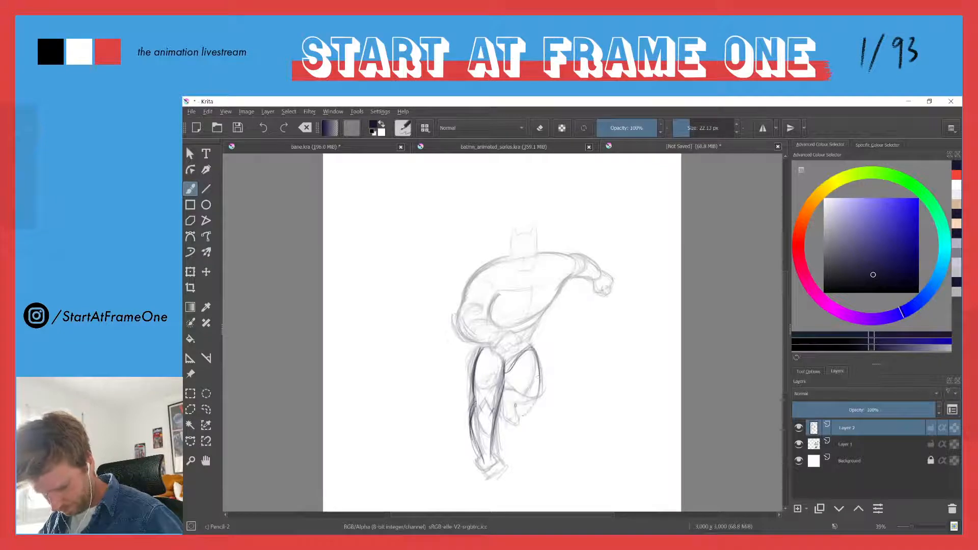
{"action": "left_click_drag", "start_coordinate": [504, 379], "coordinate": [532, 407]}
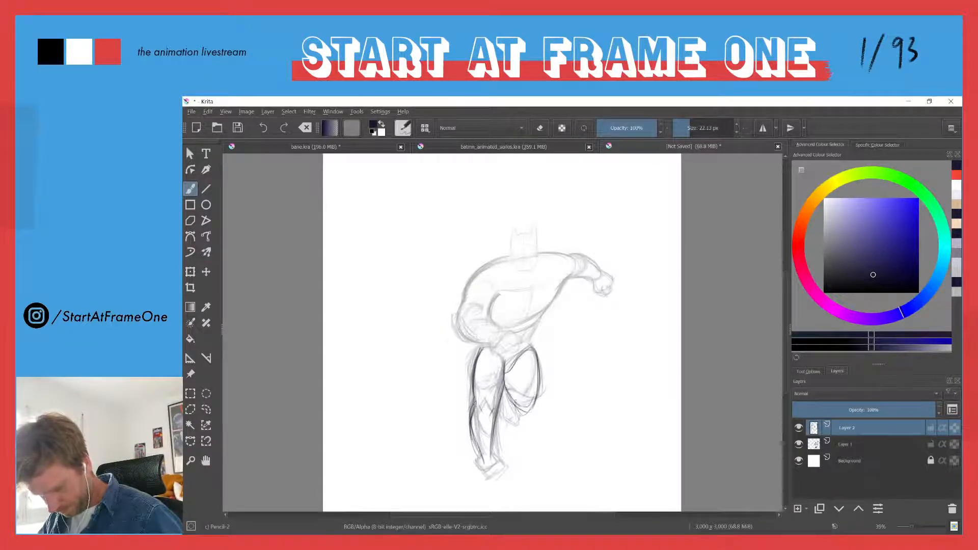
Step: Check the Batman reference sketches, and draw the rear foot as a small angular shape below the rear knee
{"action": "left_click", "coordinate": [460, 148]}
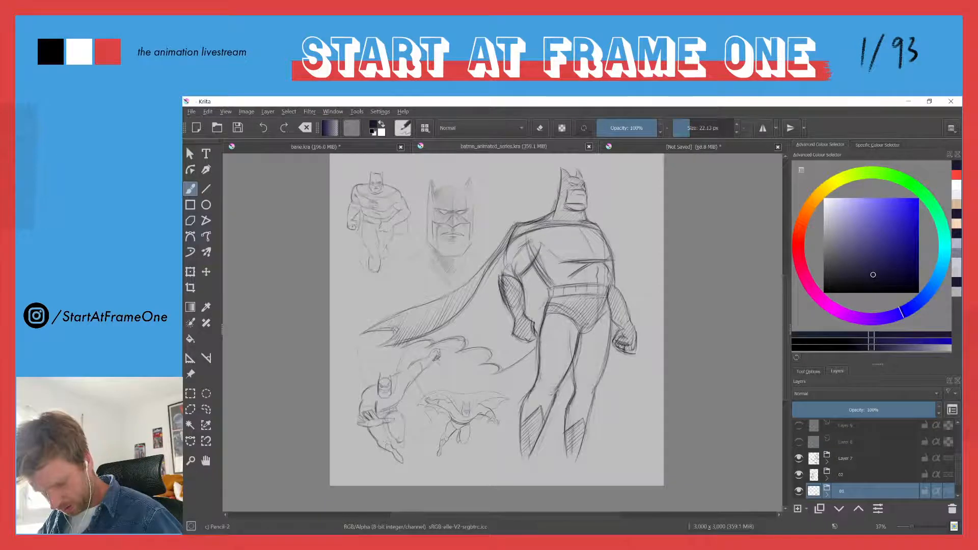
{"action": "left_click", "coordinate": [617, 146]}
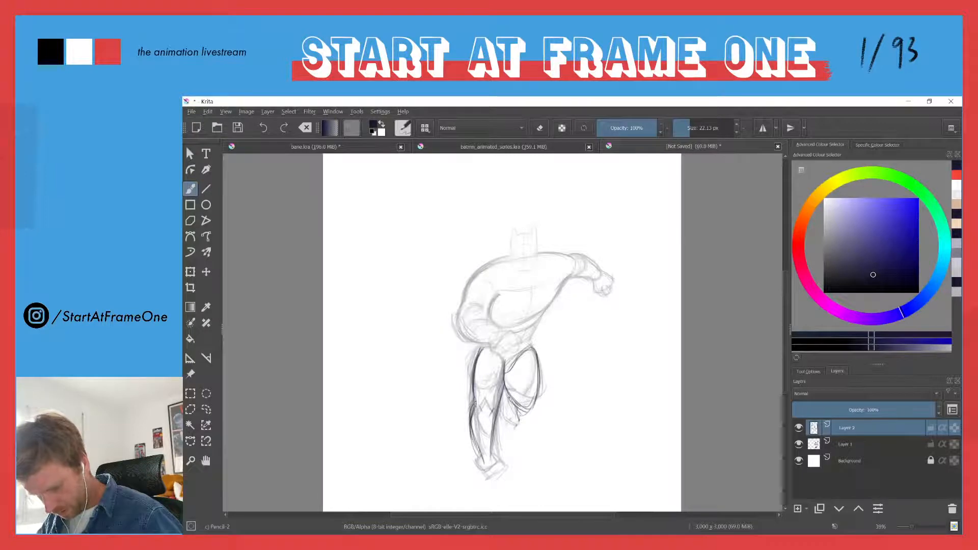
{"action": "mouse_move", "coordinate": [508, 406]}
{"action": "left_mouse_down"}
{"action": "mouse_move", "coordinate": [510, 431]}
{"action": "mouse_move", "coordinate": [517, 420]}
{"action": "left_mouse_up"}
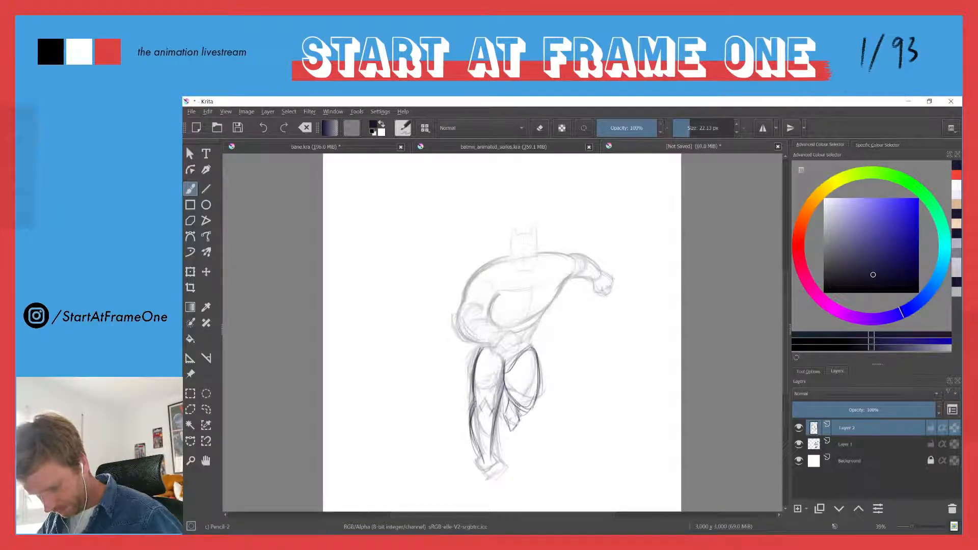
{"action": "left_click_drag", "start_coordinate": [504, 388], "coordinate": [526, 410]}
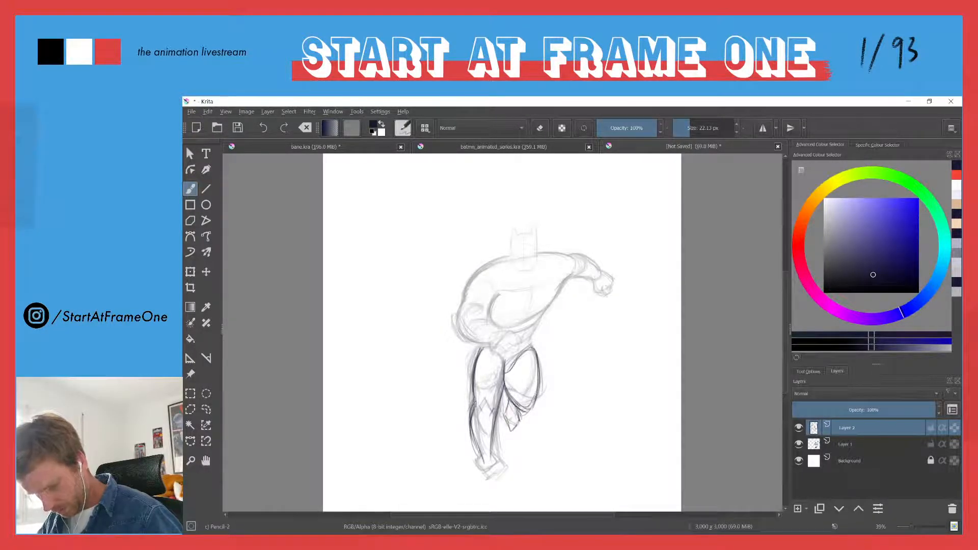
{"action": "left_click_drag", "start_coordinate": [520, 410], "coordinate": [512, 429]}
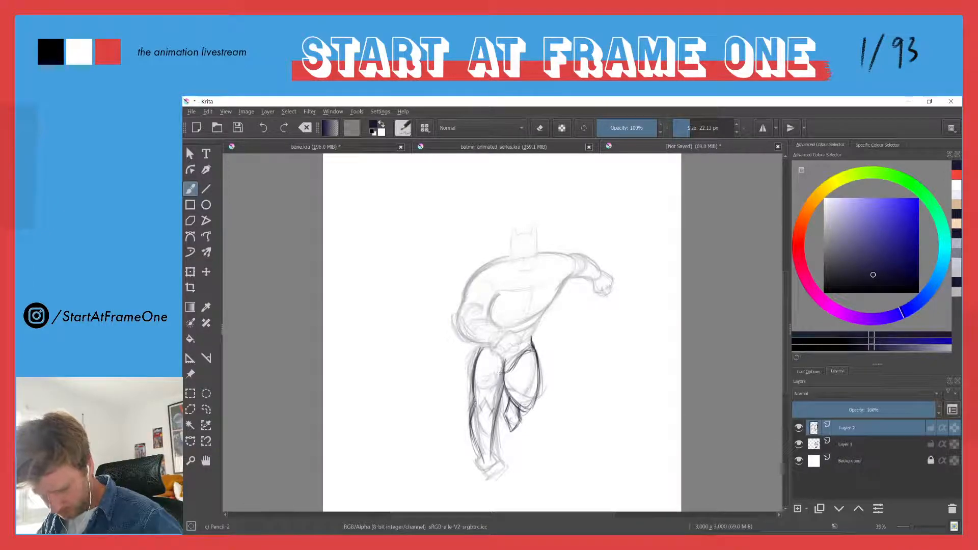
Step: Strengthen the front leg's inner contour from thigh to ankle, and outline the front foot
{"action": "left_click_drag", "start_coordinate": [503, 360], "coordinate": [503, 387]}
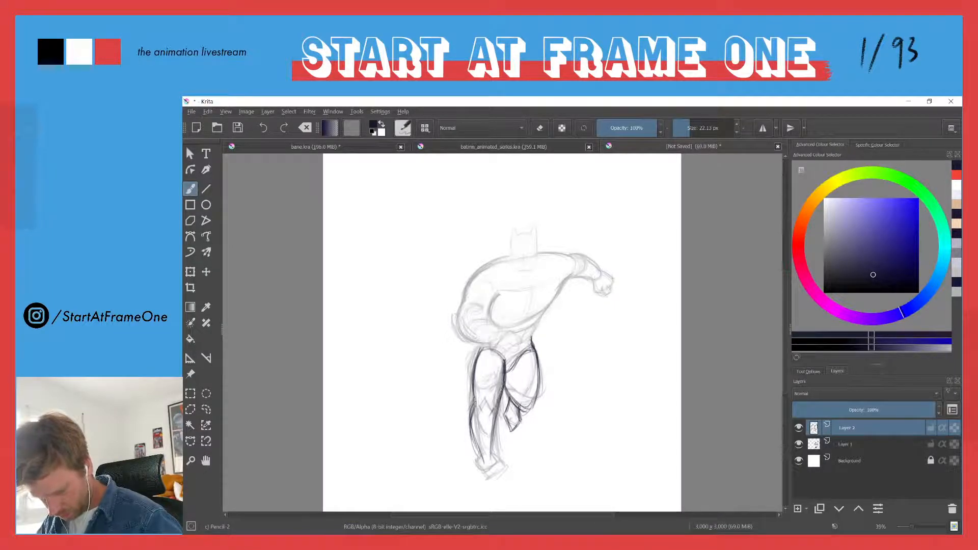
{"action": "mouse_move", "coordinate": [504, 373]}
{"action": "left_mouse_down"}
{"action": "mouse_move", "coordinate": [490, 402]}
{"action": "mouse_move", "coordinate": [472, 366]}
{"action": "mouse_move", "coordinate": [474, 447]}
{"action": "mouse_move", "coordinate": [482, 469]}
{"action": "left_mouse_up"}
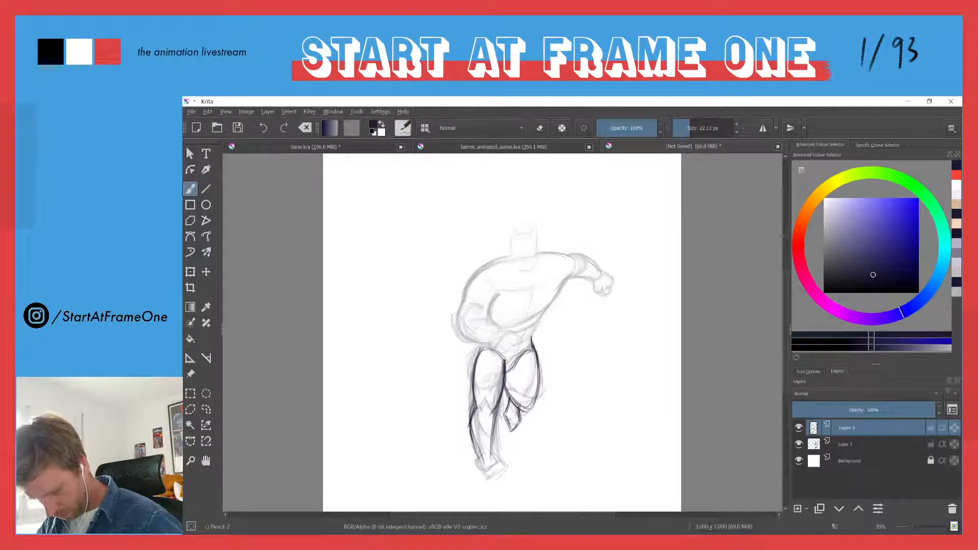
{"action": "mouse_move", "coordinate": [495, 427]}
{"action": "left_mouse_down"}
{"action": "mouse_move", "coordinate": [490, 467]}
{"action": "mouse_move", "coordinate": [476, 456]}
{"action": "mouse_move", "coordinate": [501, 487]}
{"action": "mouse_move", "coordinate": [478, 480]}
{"action": "mouse_move", "coordinate": [486, 486]}
{"action": "left_mouse_up"}
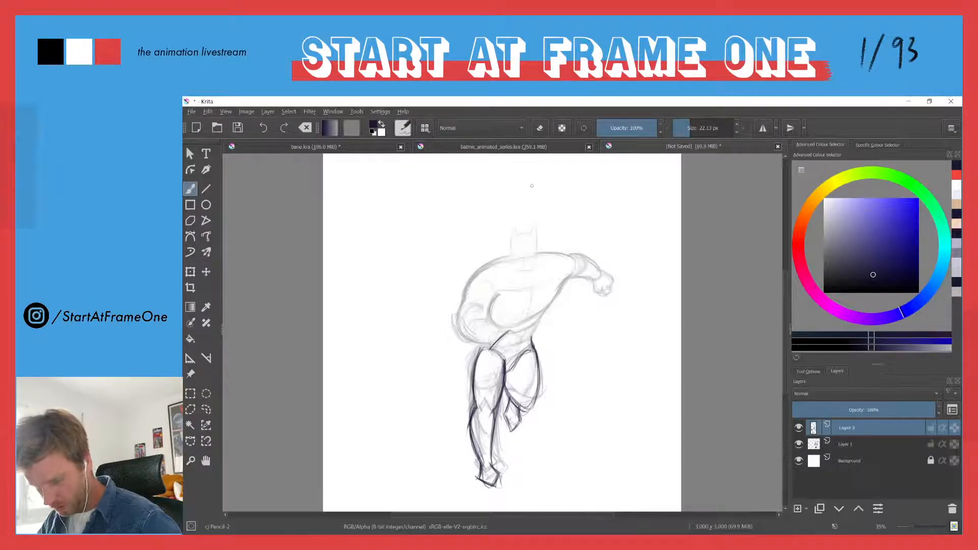
Step: Check the Batman reference sketches, and draw the clenched fist with its fingers in front of the waist
{"action": "left_click", "coordinate": [497, 147]}
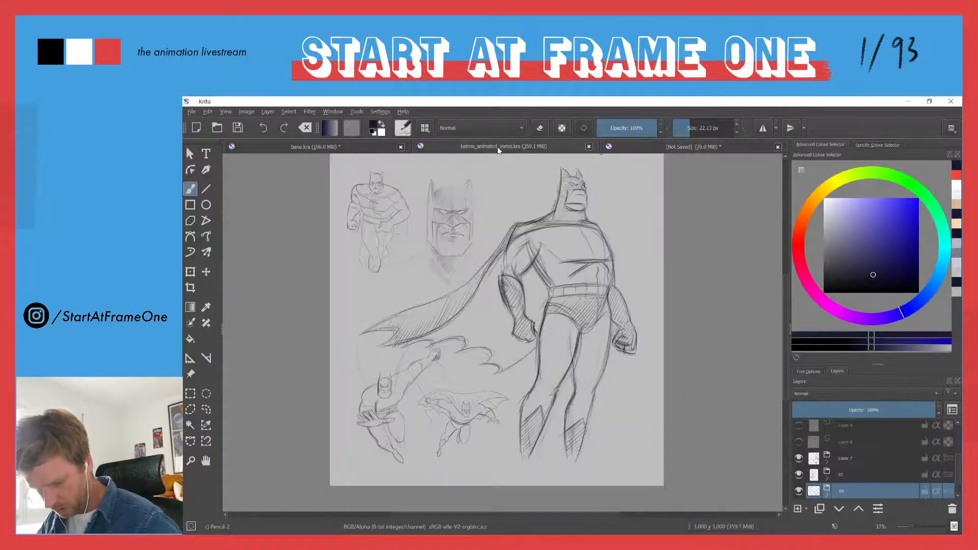
{"action": "left_click", "coordinate": [629, 147]}
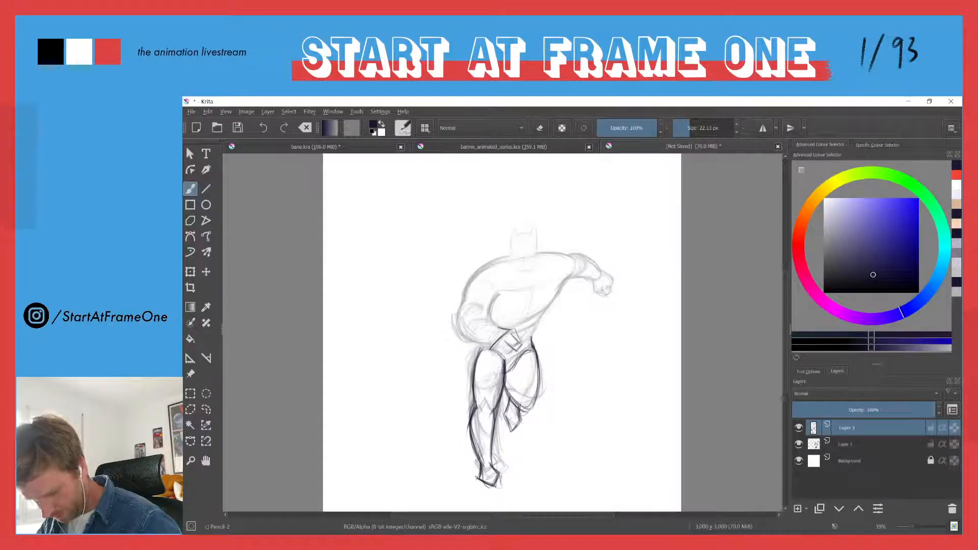
{"action": "left_click_drag", "start_coordinate": [499, 345], "coordinate": [512, 353]}
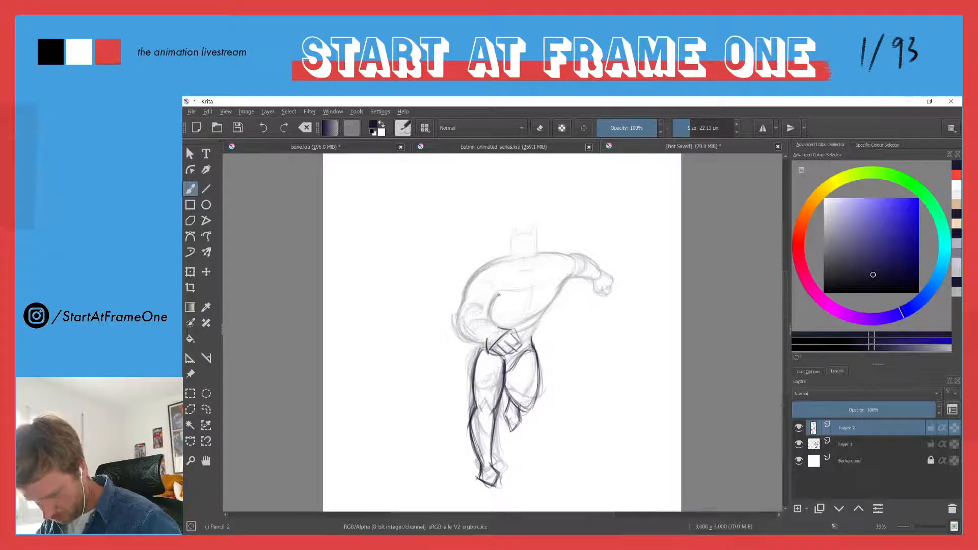
Step: Outline the bent arm's inner curve against the chest, the elbow and the forearm down to the fist
{"action": "mouse_move", "coordinate": [499, 294]}
{"action": "left_mouse_down"}
{"action": "mouse_move", "coordinate": [491, 321]}
{"action": "mouse_move", "coordinate": [456, 320]}
{"action": "mouse_move", "coordinate": [472, 337]}
{"action": "left_mouse_up"}
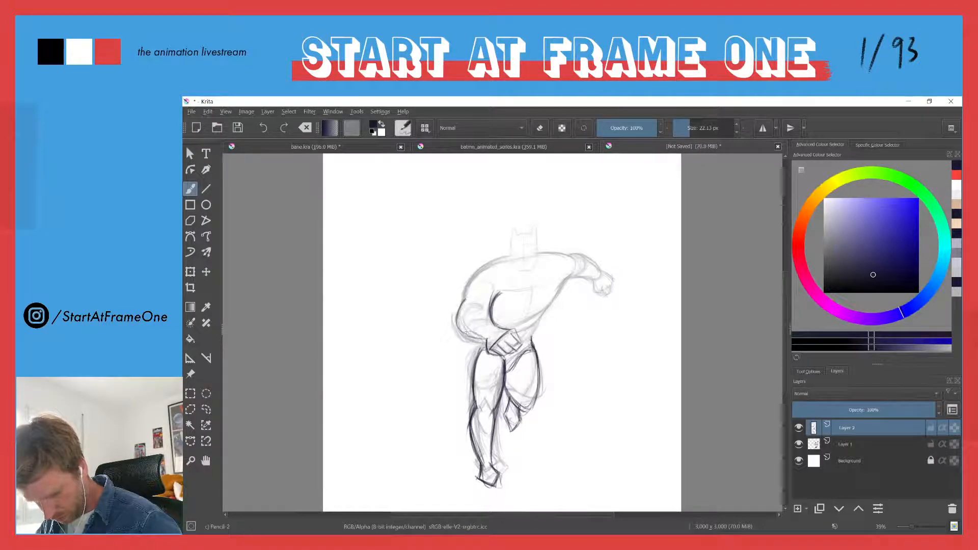
{"action": "left_click_drag", "start_coordinate": [486, 329], "coordinate": [464, 340]}
{"action": "mouse_move", "coordinate": [466, 301]}
{"action": "left_mouse_down"}
{"action": "mouse_move", "coordinate": [456, 328]}
{"action": "mouse_move", "coordinate": [488, 340]}
{"action": "left_mouse_up"}
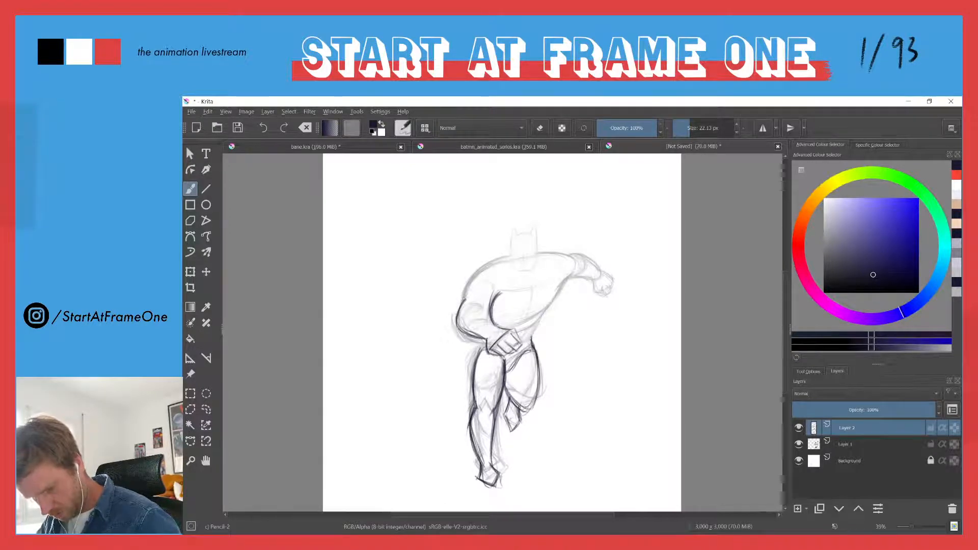
Step: Draw the shoulder and upper arm contour from the neck to the elbow, and erase excess line on the upper arm
{"action": "mouse_move", "coordinate": [511, 262]}
{"action": "left_mouse_down"}
{"action": "mouse_move", "coordinate": [475, 277]}
{"action": "mouse_move", "coordinate": [509, 258]}
{"action": "mouse_move", "coordinate": [465, 287]}
{"action": "mouse_move", "coordinate": [473, 280]}
{"action": "mouse_move", "coordinate": [456, 312]}
{"action": "left_mouse_up"}
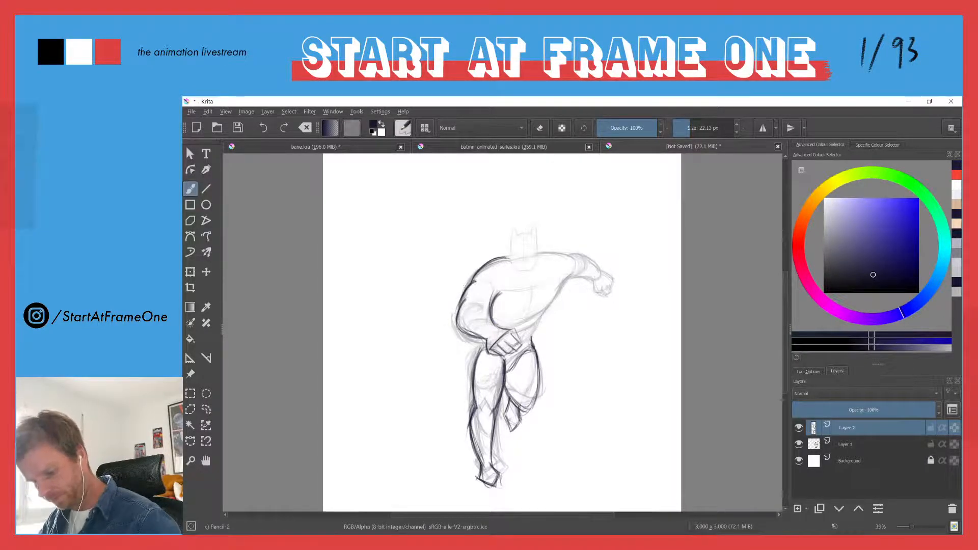
{"action": "key", "text": "e"}
{"action": "left_click_drag", "start_coordinate": [476, 282], "coordinate": [456, 305]}
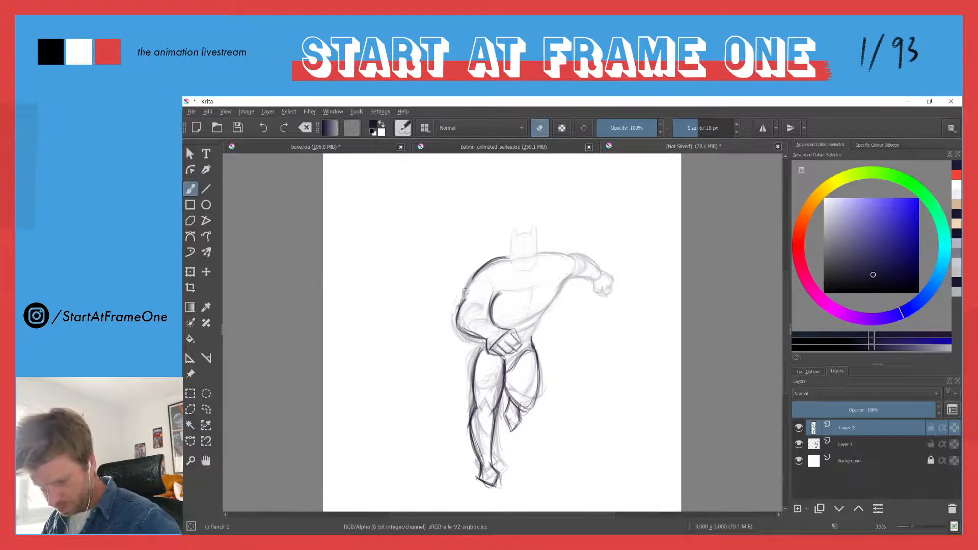
Step: Clean up the shoulder contour above the bent arm, and draw the chest's lower edge and centre line
{"action": "key", "text": "e"}
{"action": "mouse_move", "coordinate": [507, 258]}
{"action": "left_mouse_down"}
{"action": "mouse_move", "coordinate": [478, 272]}
{"action": "mouse_move", "coordinate": [454, 324]}
{"action": "left_mouse_up"}
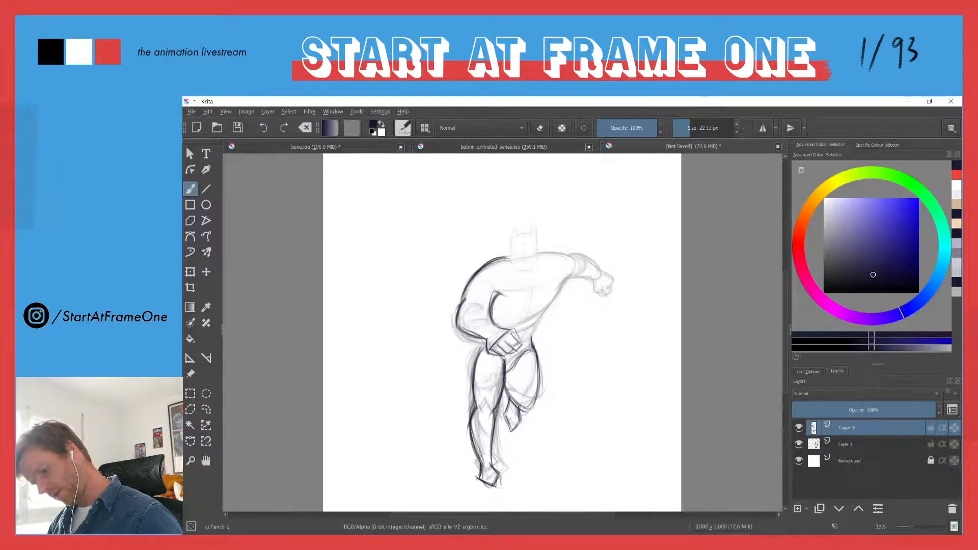
{"action": "mouse_move", "coordinate": [492, 293]}
{"action": "left_mouse_down"}
{"action": "mouse_move", "coordinate": [515, 293]}
{"action": "mouse_move", "coordinate": [526, 319]}
{"action": "left_mouse_up"}
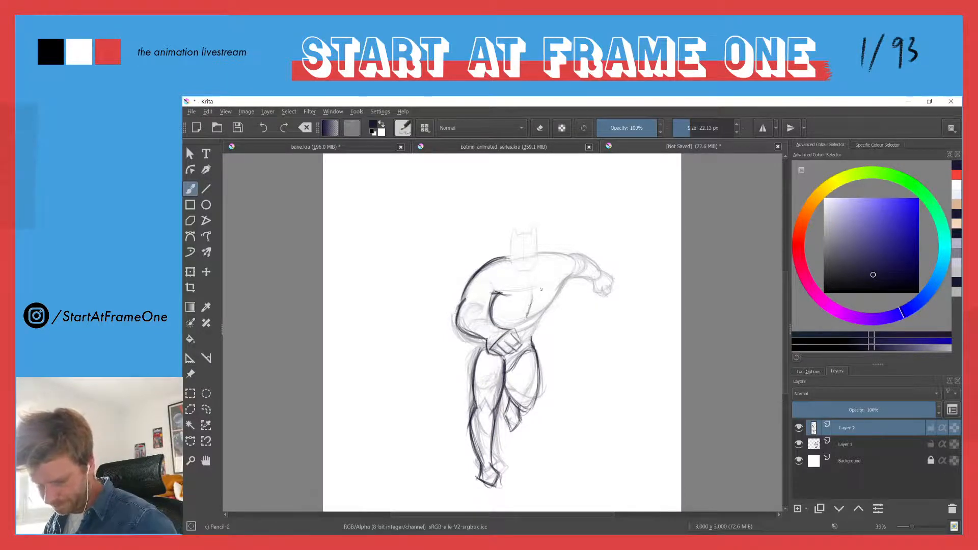
Step: Outline the torso's side below the armpit, the far shoulder's top line and the outstretched arm down to the wrist
{"action": "mouse_move", "coordinate": [573, 272]}
{"action": "left_mouse_down"}
{"action": "mouse_move", "coordinate": [555, 300]}
{"action": "mouse_move", "coordinate": [519, 322]}
{"action": "left_mouse_up"}
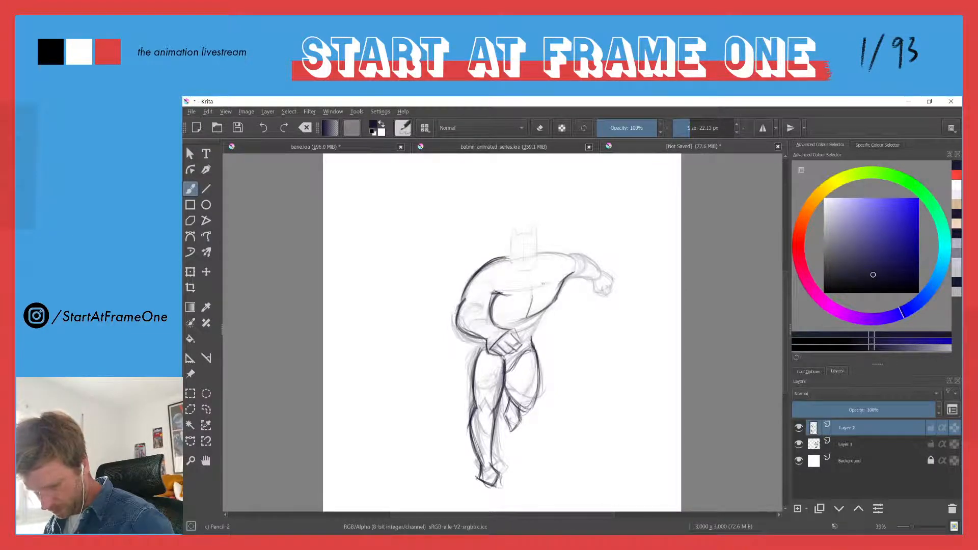
{"action": "left_click_drag", "start_coordinate": [554, 253], "coordinate": [538, 254]}
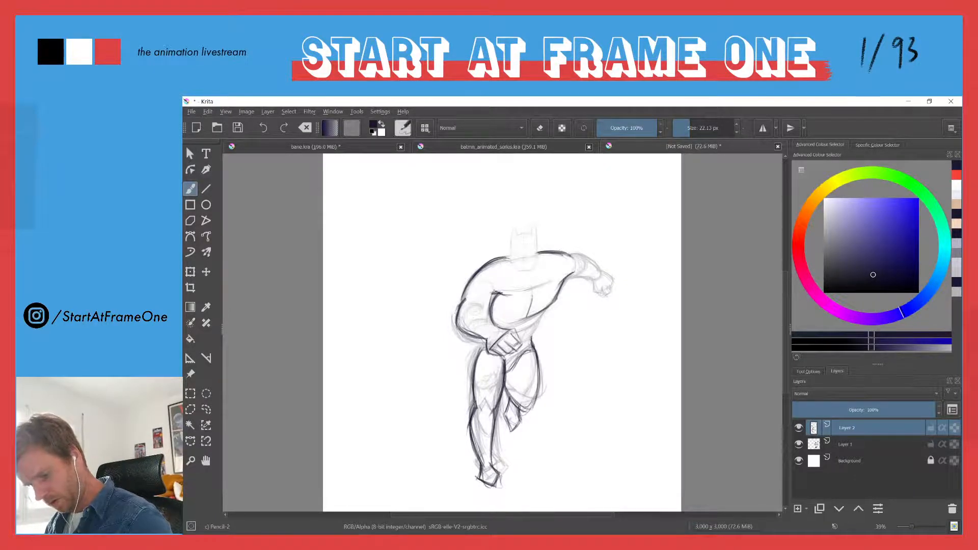
{"action": "mouse_move", "coordinate": [588, 252]}
{"action": "left_mouse_down"}
{"action": "mouse_move", "coordinate": [567, 254]}
{"action": "mouse_move", "coordinate": [599, 268]}
{"action": "mouse_move", "coordinate": [586, 274]}
{"action": "mouse_move", "coordinate": [594, 276]}
{"action": "left_mouse_up"}
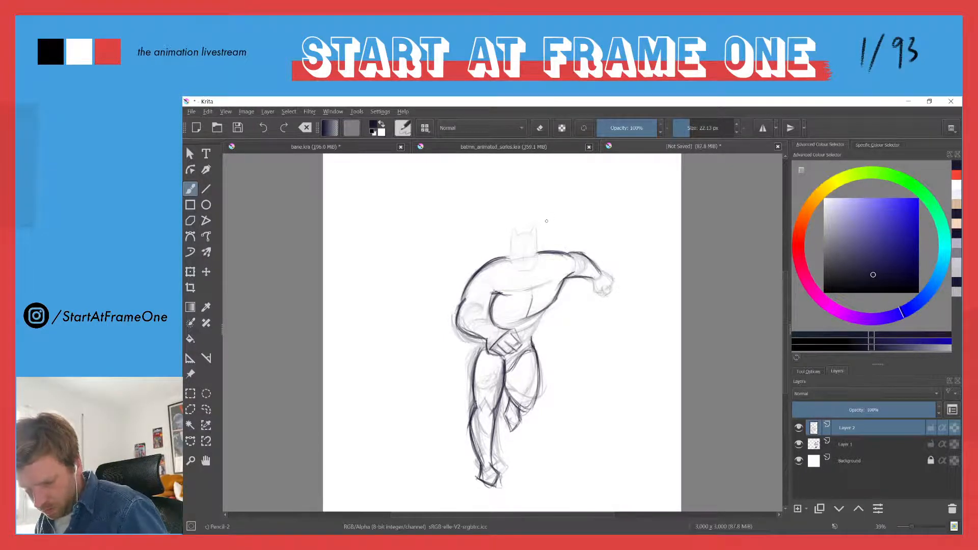
Step: Extend the torso's side contour down to the waist, and add the abdomen lines behind the clenched fist
{"action": "left_click_drag", "start_coordinate": [551, 306], "coordinate": [527, 325]}
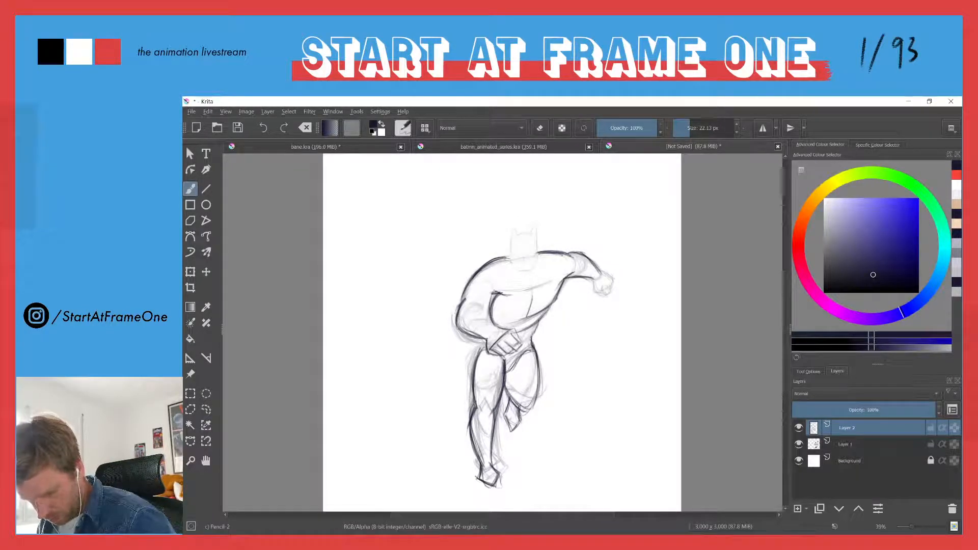
{"action": "left_click_drag", "start_coordinate": [535, 323], "coordinate": [522, 341]}
{"action": "left_click_drag", "start_coordinate": [524, 331], "coordinate": [520, 342]}
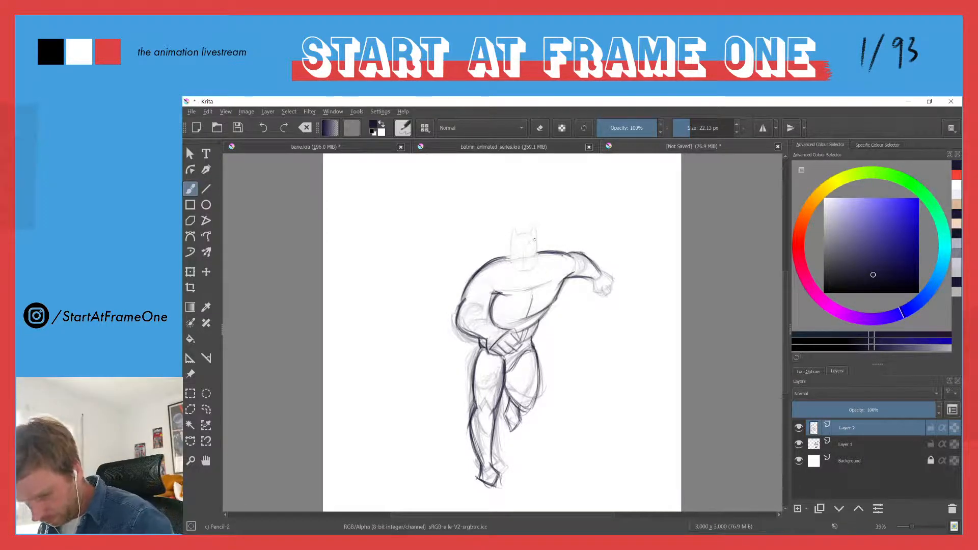
Step: Construct the head over the faint guide with a circle, and draw the face's centre guide and squared jaw
{"action": "mouse_move", "coordinate": [512, 241]}
{"action": "left_mouse_down"}
{"action": "mouse_move", "coordinate": [521, 254]}
{"action": "mouse_move", "coordinate": [525, 233]}
{"action": "mouse_move", "coordinate": [516, 237]}
{"action": "left_mouse_up"}
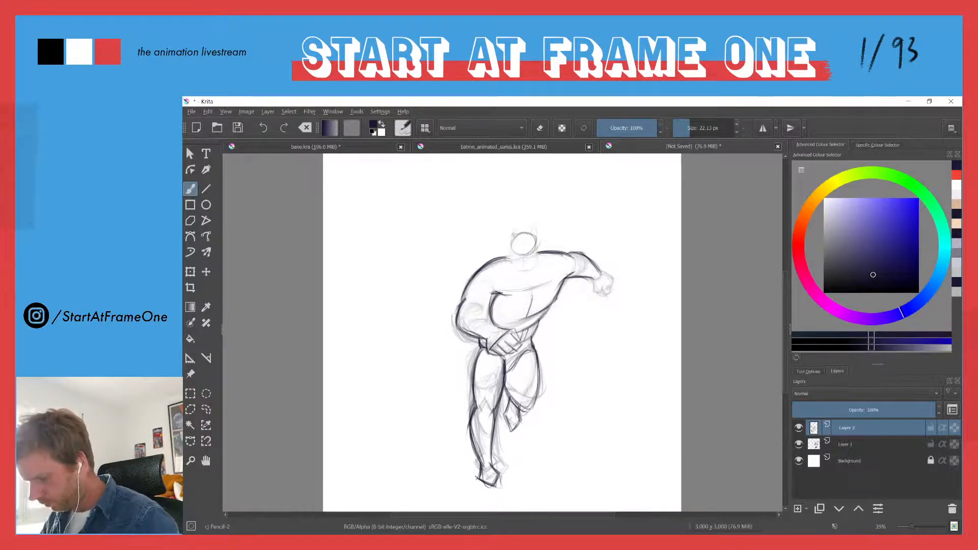
{"action": "key", "text": "Tab"}
{"action": "mouse_move", "coordinate": [582, 226]}
{"action": "left_mouse_down"}
{"action": "mouse_move", "coordinate": [590, 256]}
{"action": "mouse_move", "coordinate": [615, 242]}
{"action": "mouse_move", "coordinate": [589, 258]}
{"action": "mouse_move", "coordinate": [607, 258]}
{"action": "mouse_move", "coordinate": [617, 250]}
{"action": "mouse_move", "coordinate": [587, 256]}
{"action": "mouse_move", "coordinate": [601, 259]}
{"action": "left_mouse_up"}
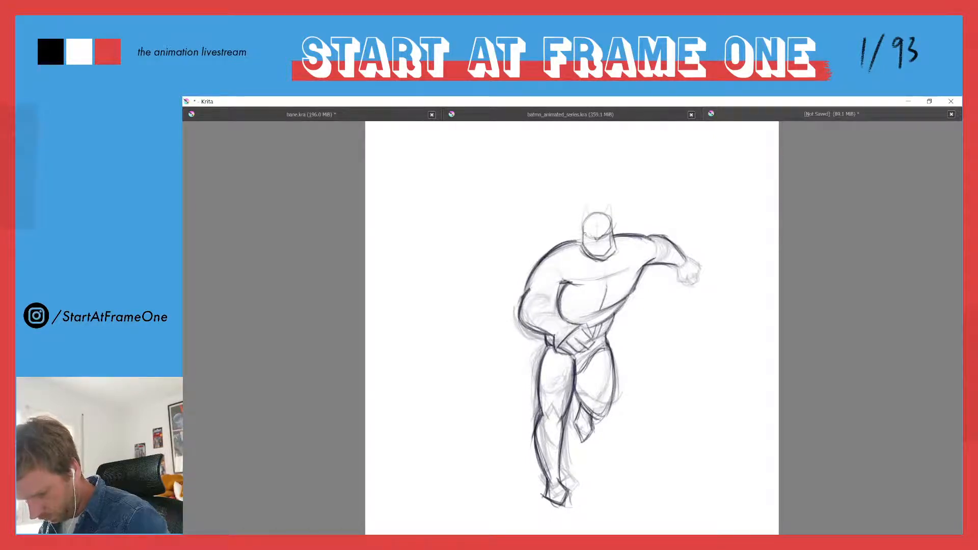
Step: Add the cowl's pointed ears, the narrowed eyes and the mouth to the head
{"action": "mouse_move", "coordinate": [586, 235]}
{"action": "left_mouse_down"}
{"action": "mouse_move", "coordinate": [585, 244]}
{"action": "mouse_move", "coordinate": [585, 205]}
{"action": "mouse_move", "coordinate": [609, 205]}
{"action": "mouse_move", "coordinate": [613, 224]}
{"action": "mouse_move", "coordinate": [594, 229]}
{"action": "left_mouse_up"}
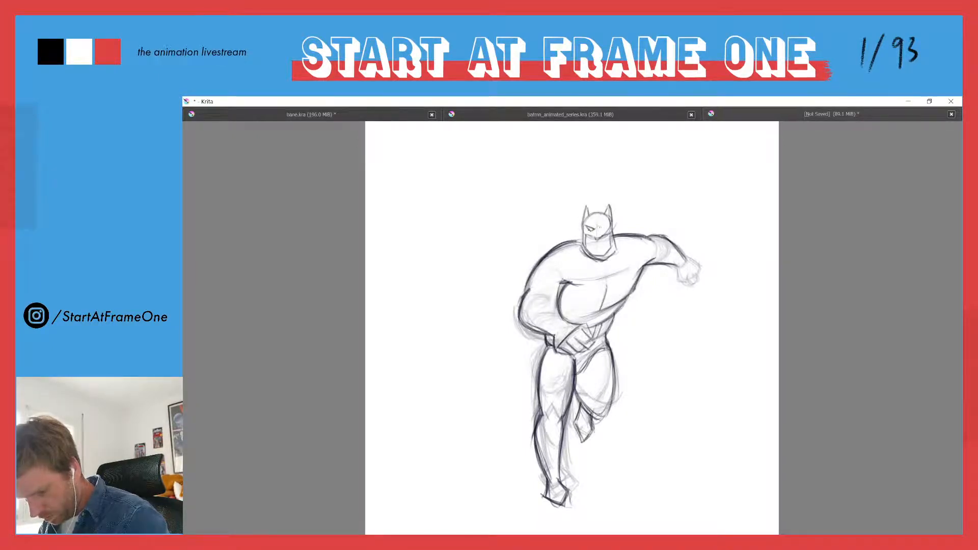
{"action": "left_click_drag", "start_coordinate": [599, 227], "coordinate": [609, 226]}
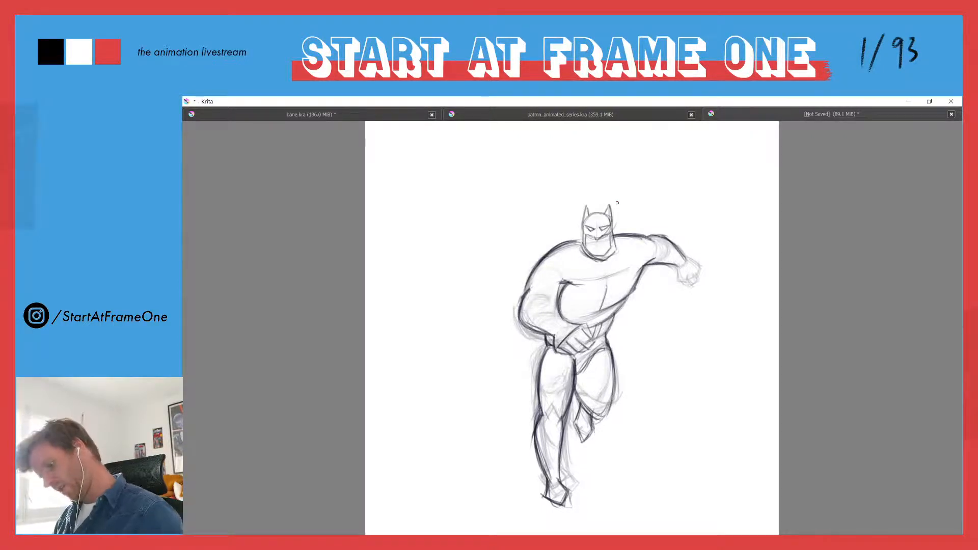
{"action": "left_click_drag", "start_coordinate": [591, 243], "coordinate": [601, 239]}
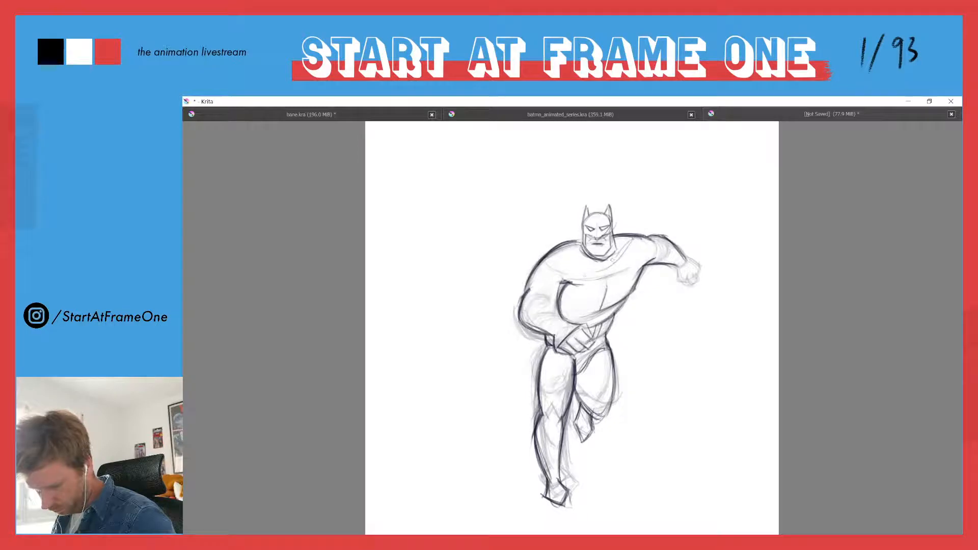
Step: Draw the cape's neckline across the chest and shoulders, firm up the lower torso, and outline the outstretched fist
{"action": "mouse_move", "coordinate": [642, 239]}
{"action": "left_mouse_down"}
{"action": "mouse_move", "coordinate": [608, 267]}
{"action": "mouse_move", "coordinate": [534, 260]}
{"action": "mouse_move", "coordinate": [527, 277]}
{"action": "mouse_move", "coordinate": [571, 243]}
{"action": "mouse_move", "coordinate": [551, 250]}
{"action": "left_mouse_up"}
{"action": "left_click_drag", "start_coordinate": [524, 288], "coordinate": [546, 253]}
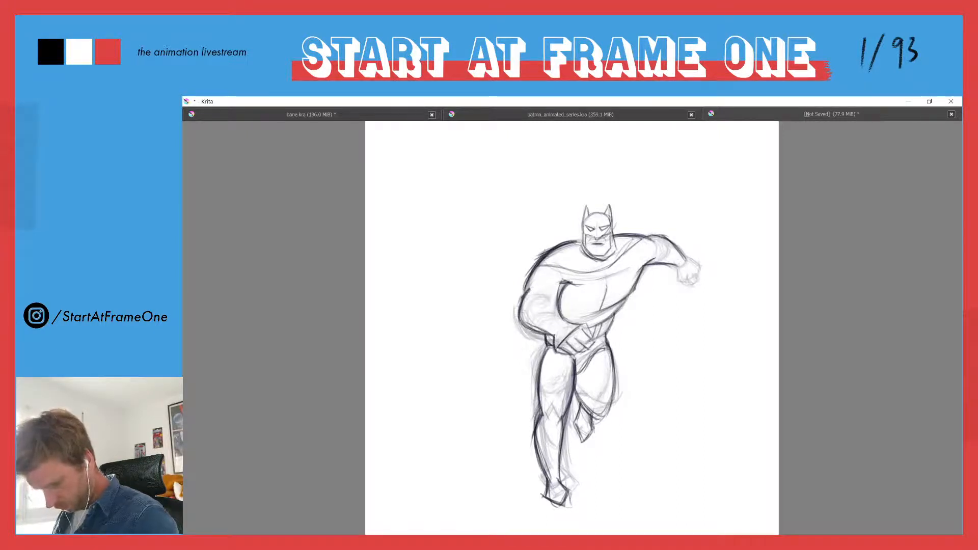
{"action": "left_click_drag", "start_coordinate": [573, 321], "coordinate": [622, 301]}
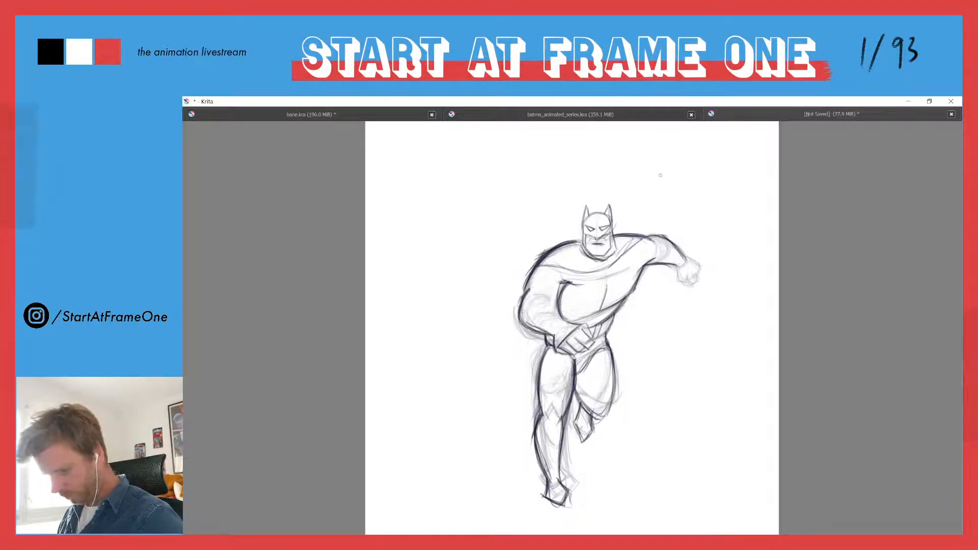
{"action": "mouse_move", "coordinate": [678, 266]}
{"action": "left_mouse_down"}
{"action": "mouse_move", "coordinate": [687, 287]}
{"action": "mouse_move", "coordinate": [689, 264]}
{"action": "mouse_move", "coordinate": [703, 262]}
{"action": "mouse_move", "coordinate": [694, 286]}
{"action": "left_mouse_up"}
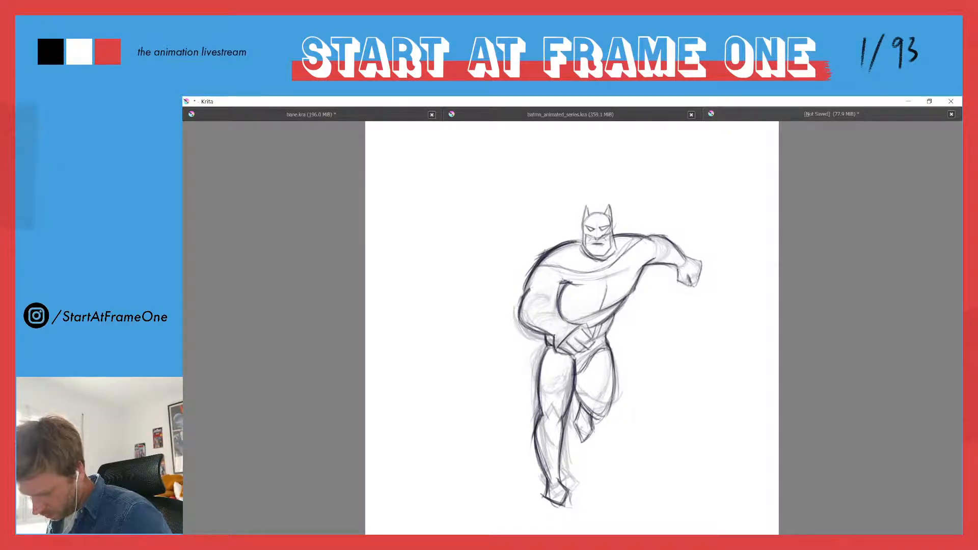
{"action": "mouse_move", "coordinate": [701, 271]}
{"action": "left_mouse_down"}
{"action": "mouse_move", "coordinate": [696, 281]}
{"action": "mouse_move", "coordinate": [702, 262]}
{"action": "left_mouse_up"}
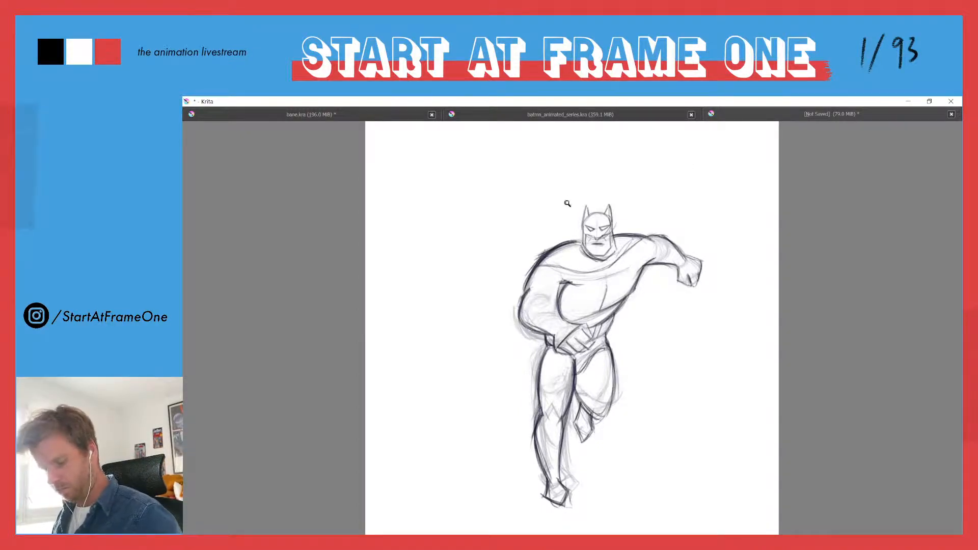
Step: Sketch the cape billowing out behind both shoulders, with curved lower edges and a scalloped upper edge
{"action": "mouse_move", "coordinate": [570, 200]}
{"action": "left_mouse_down"}
{"action": "mouse_move", "coordinate": [542, 257]}
{"action": "mouse_move", "coordinate": [561, 209]}
{"action": "left_mouse_up"}
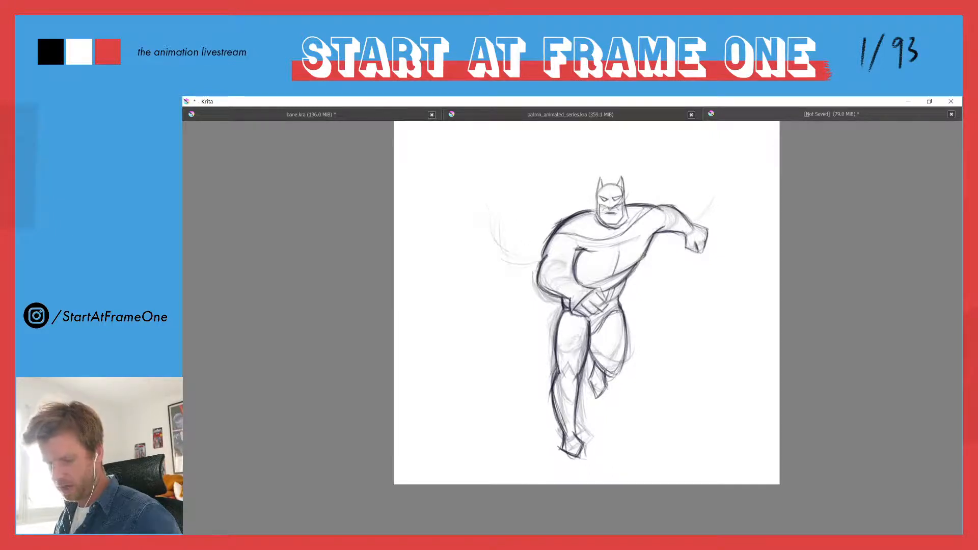
{"action": "mouse_move", "coordinate": [487, 206]}
{"action": "left_mouse_down"}
{"action": "mouse_move", "coordinate": [527, 218]}
{"action": "mouse_move", "coordinate": [585, 200]}
{"action": "left_mouse_up"}
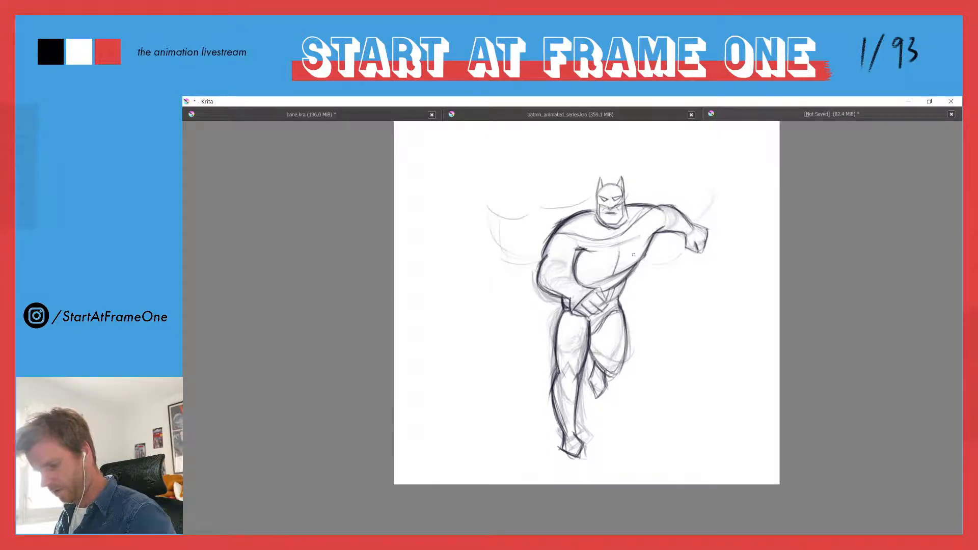
{"action": "left_click_drag", "start_coordinate": [659, 262], "coordinate": [683, 255]}
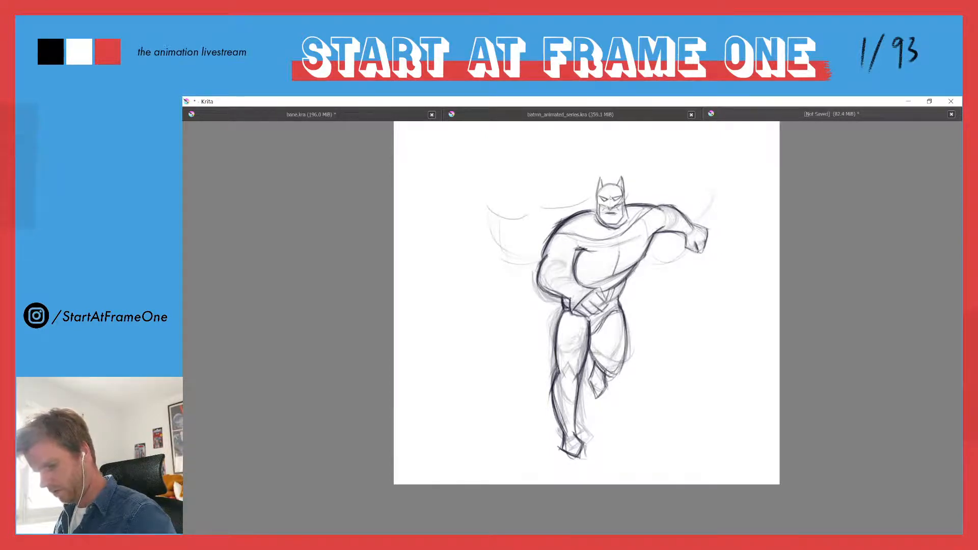
{"action": "left_click_drag", "start_coordinate": [494, 246], "coordinate": [531, 265]}
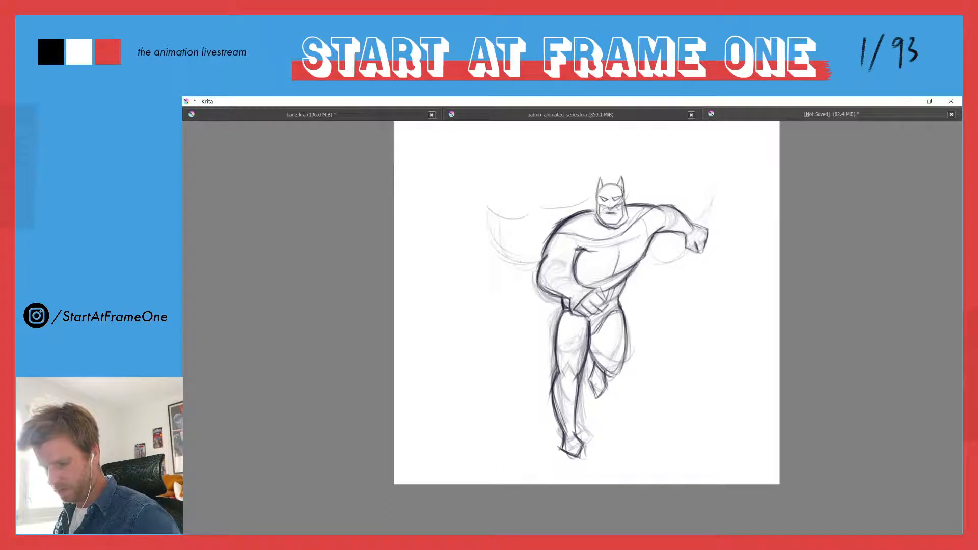
{"action": "mouse_move", "coordinate": [492, 220]}
{"action": "left_mouse_down"}
{"action": "mouse_move", "coordinate": [553, 201]}
{"action": "mouse_move", "coordinate": [587, 206]}
{"action": "left_mouse_up"}
{"action": "left_click_drag", "start_coordinate": [684, 209], "coordinate": [711, 204]}
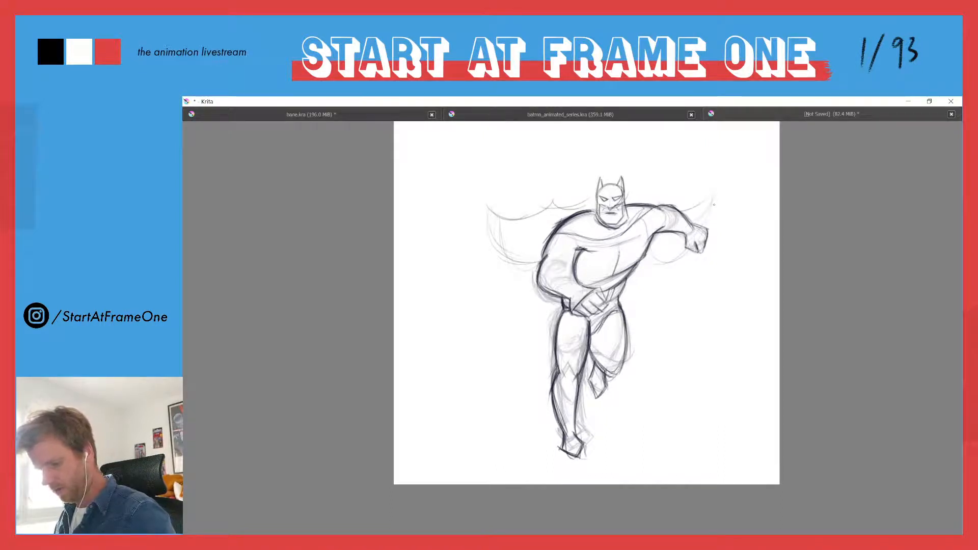
Step: Draw the glove fins on the bent forearm near the elbow and on the outstretched forearm
{"action": "mouse_move", "coordinate": [490, 205]}
{"action": "left_mouse_down"}
{"action": "mouse_move", "coordinate": [451, 278]}
{"action": "mouse_move", "coordinate": [460, 216]}
{"action": "left_mouse_up"}
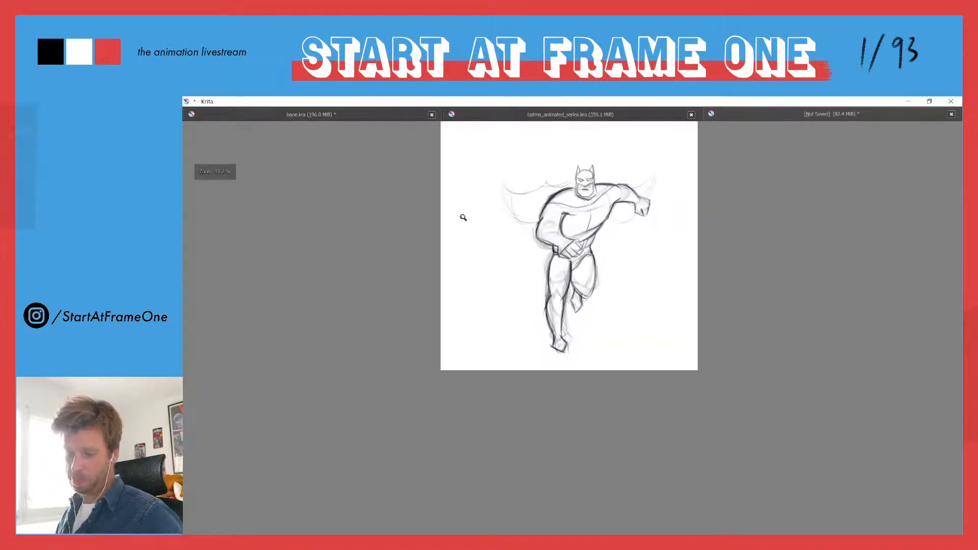
{"action": "left_click_drag", "start_coordinate": [484, 170], "coordinate": [435, 264]}
{"action": "left_click_drag", "start_coordinate": [422, 324], "coordinate": [443, 284]}
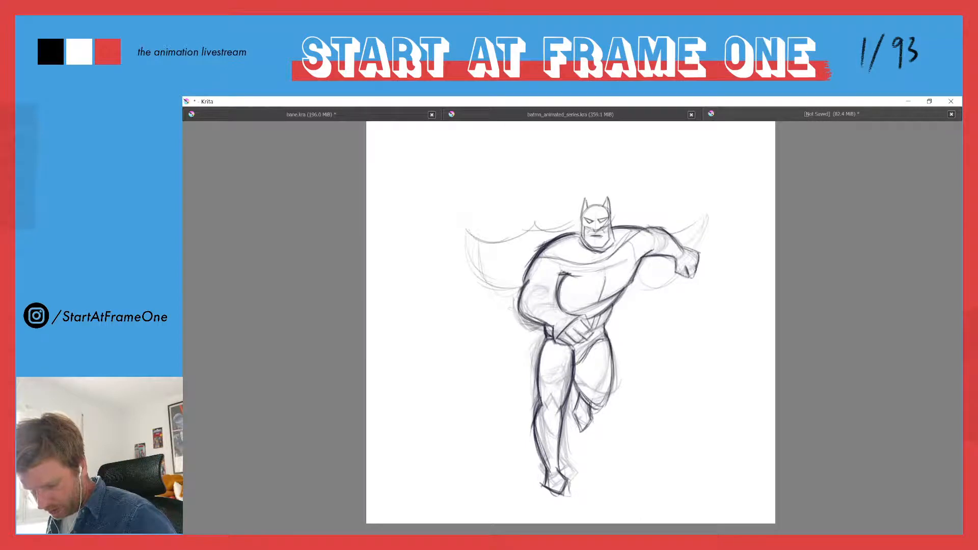
{"action": "mouse_move", "coordinate": [510, 300]}
{"action": "left_mouse_down"}
{"action": "mouse_move", "coordinate": [529, 324]}
{"action": "mouse_move", "coordinate": [541, 320]}
{"action": "mouse_move", "coordinate": [524, 324]}
{"action": "left_mouse_up"}
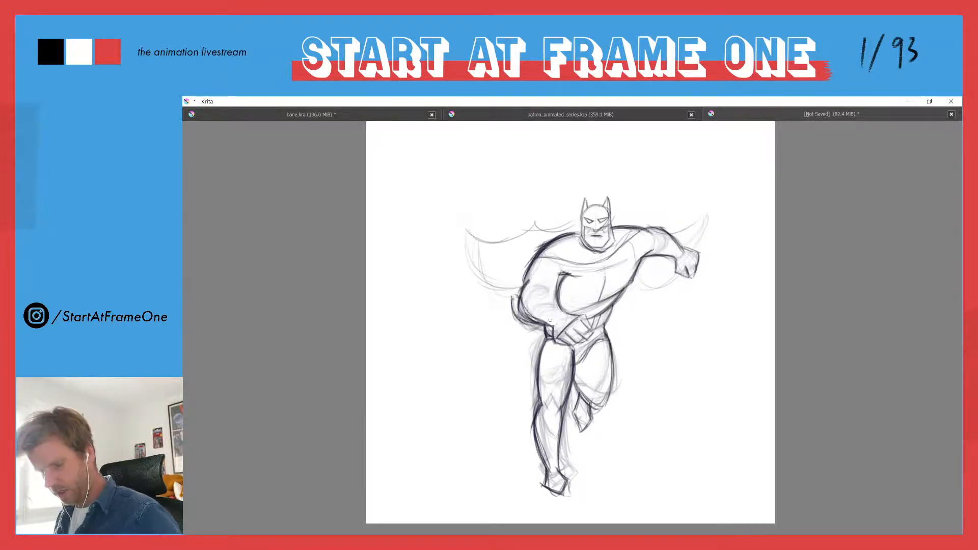
{"action": "left_click_drag", "start_coordinate": [666, 229], "coordinate": [679, 250]}
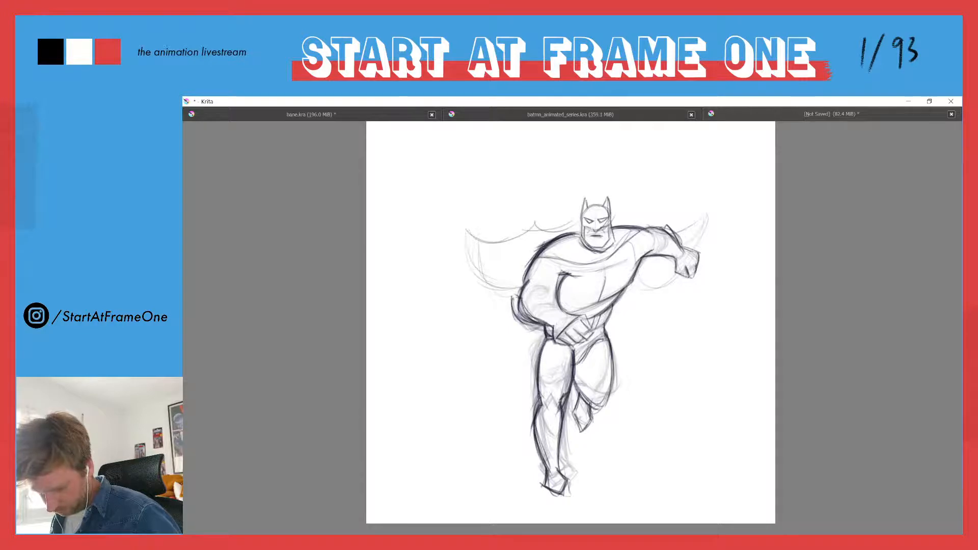
Step: Define the front leg's boot top, and add knee and muscle lines on the thigh and shin
{"action": "left_click_drag", "start_coordinate": [541, 389], "coordinate": [546, 414]}
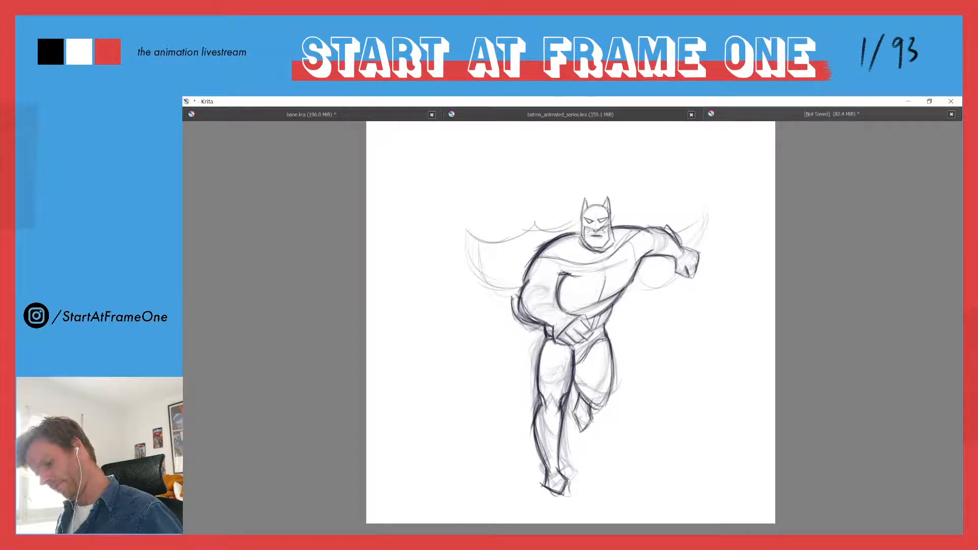
{"action": "left_click_drag", "start_coordinate": [551, 395], "coordinate": [567, 356]}
{"action": "mouse_move", "coordinate": [562, 389]}
{"action": "left_mouse_down"}
{"action": "mouse_move", "coordinate": [549, 363]}
{"action": "mouse_move", "coordinate": [561, 386]}
{"action": "mouse_move", "coordinate": [556, 442]}
{"action": "left_mouse_up"}
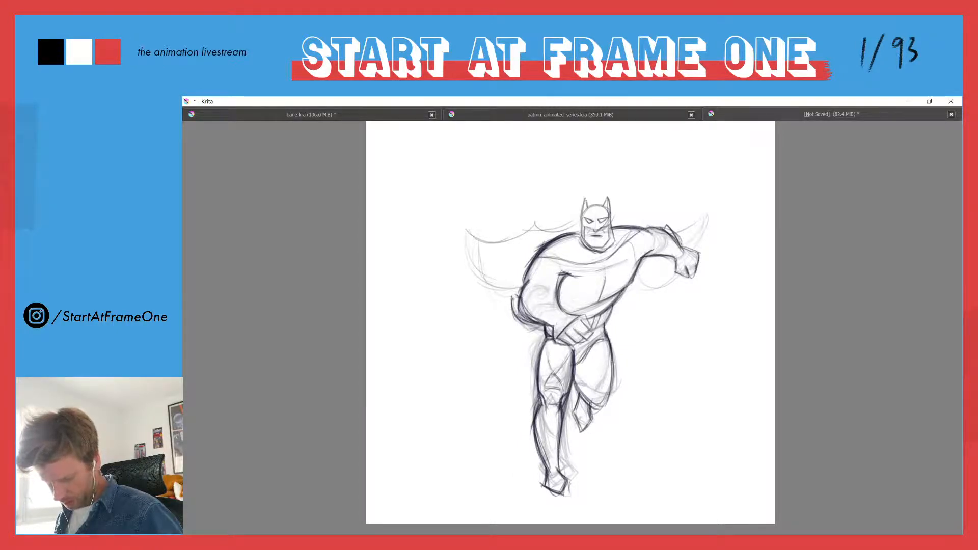
{"action": "left_click_drag", "start_coordinate": [543, 410], "coordinate": [539, 422]}
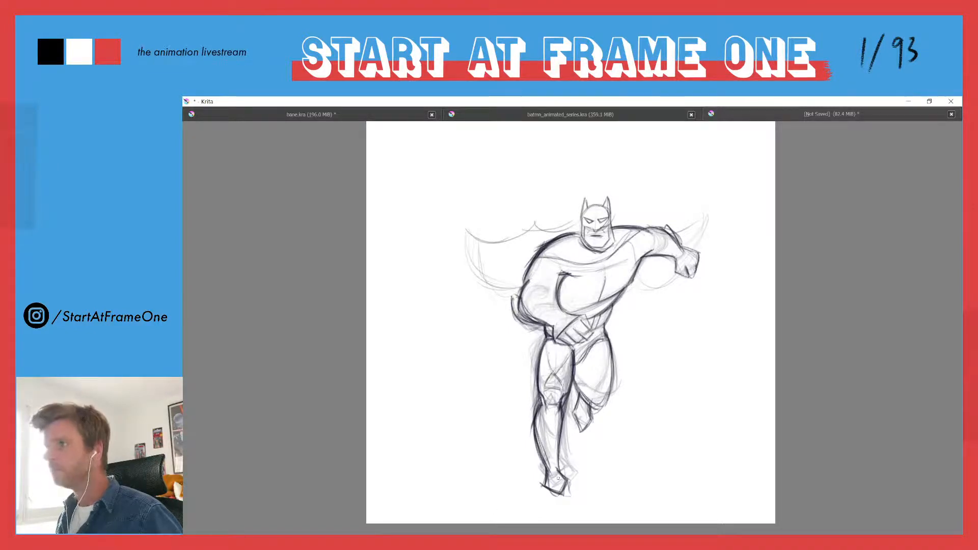
Step: Hide both sketch layers, and add a new empty layer above them for another pose
{"action": "key", "text": "Tab"}
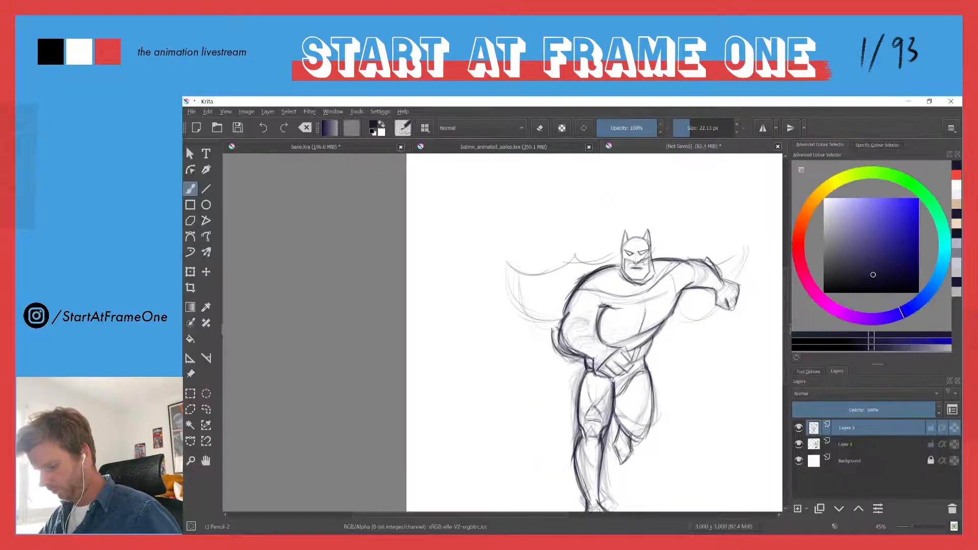
{"action": "left_click", "coordinate": [799, 444]}
{"action": "left_click", "coordinate": [799, 428]}
{"action": "left_click", "coordinate": [798, 508]}
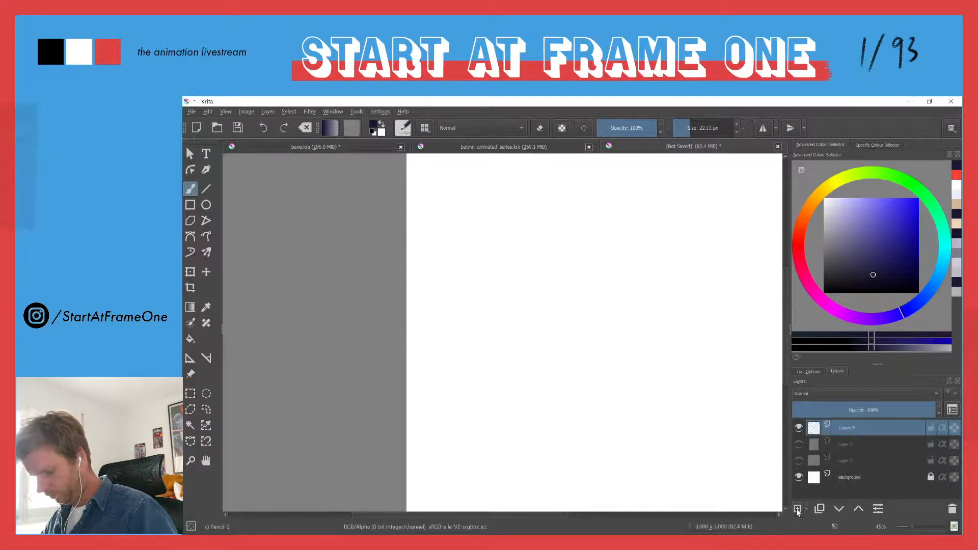
{"action": "key", "text": "Tab"}
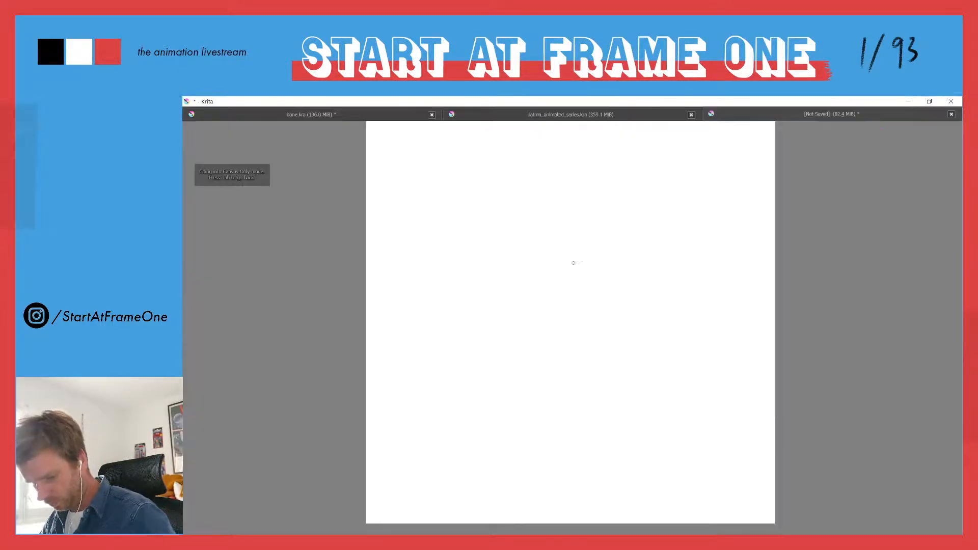
Step: Sketch the small head and the foreshortened torso below it, with chest curves, a centre line and a rounded waist
{"action": "left_click_drag", "start_coordinate": [584, 257], "coordinate": [579, 267]}
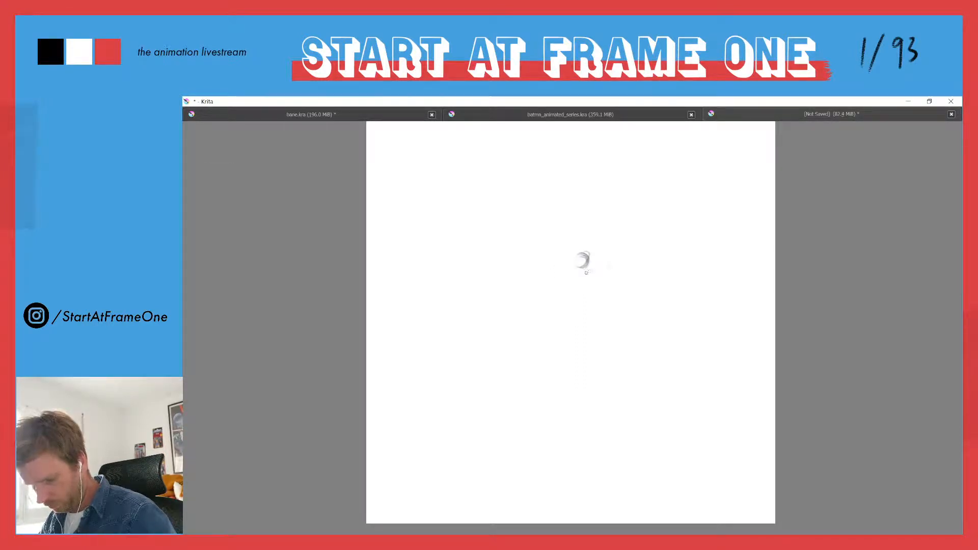
{"action": "mouse_move", "coordinate": [581, 252]}
{"action": "left_mouse_down"}
{"action": "mouse_move", "coordinate": [590, 266]}
{"action": "mouse_move", "coordinate": [564, 264]}
{"action": "left_mouse_up"}
{"action": "mouse_move", "coordinate": [576, 278]}
{"action": "left_mouse_down"}
{"action": "mouse_move", "coordinate": [577, 294]}
{"action": "mouse_move", "coordinate": [595, 286]}
{"action": "left_mouse_up"}
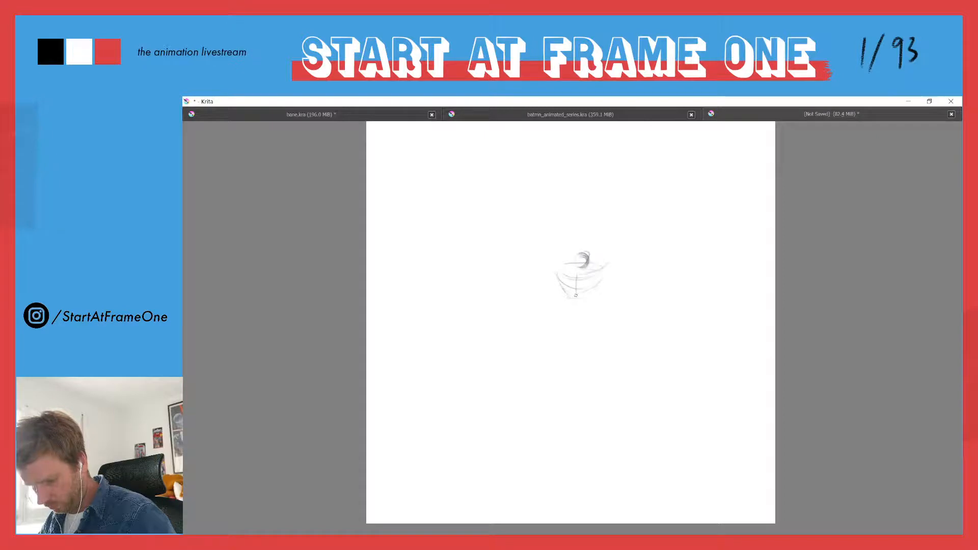
{"action": "left_click_drag", "start_coordinate": [581, 302], "coordinate": [562, 298]}
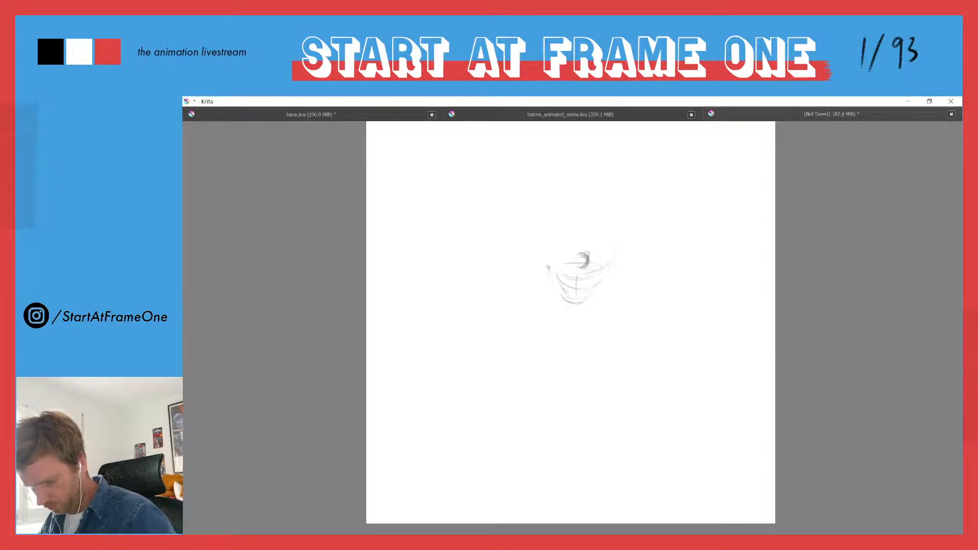
Step: Draw one arm reaching out from the shoulder to the side, and the other bent upward with a raised fist
{"action": "left_click_drag", "start_coordinate": [546, 272], "coordinate": [563, 255]}
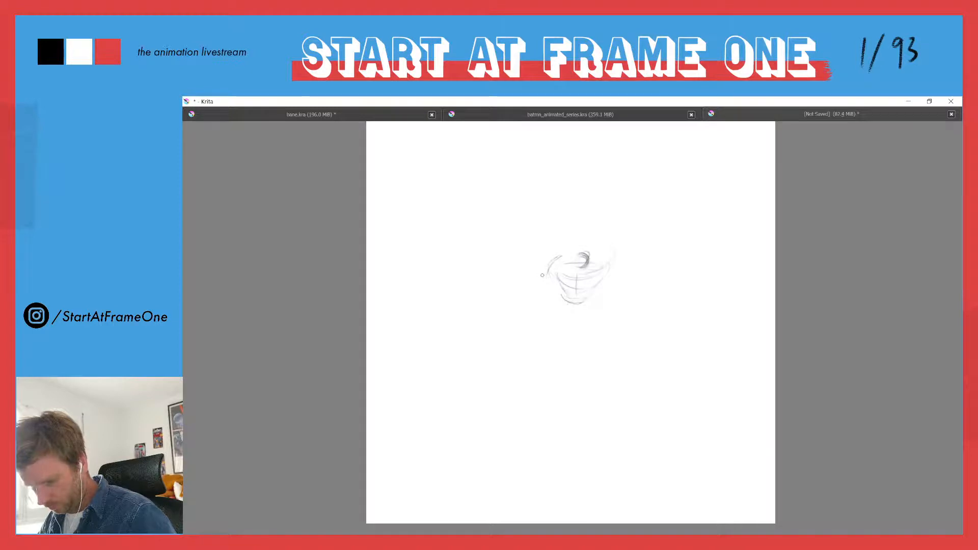
{"action": "left_click_drag", "start_coordinate": [556, 266], "coordinate": [549, 289]}
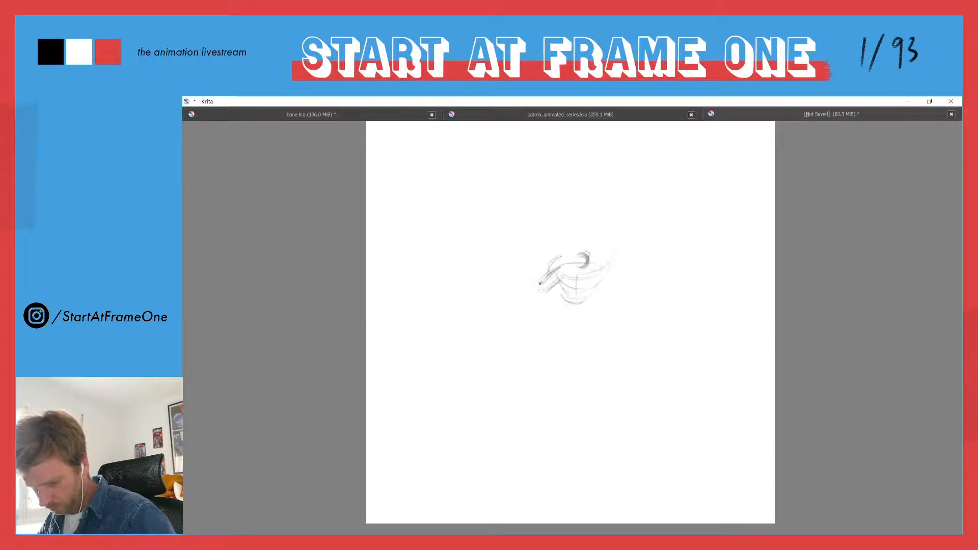
{"action": "left_click_drag", "start_coordinate": [544, 283], "coordinate": [529, 286]}
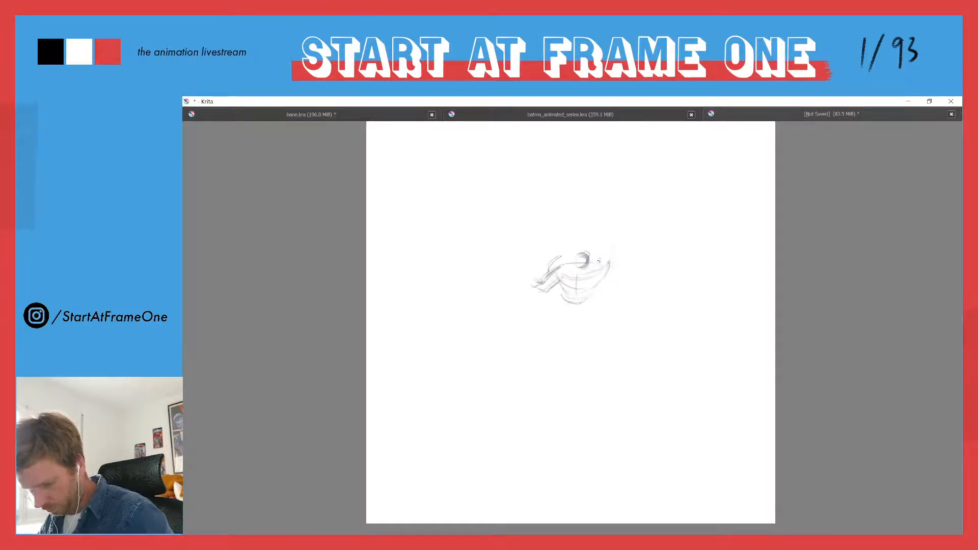
{"action": "mouse_move", "coordinate": [605, 255]}
{"action": "left_mouse_down"}
{"action": "mouse_move", "coordinate": [595, 249]}
{"action": "mouse_move", "coordinate": [594, 275]}
{"action": "left_mouse_up"}
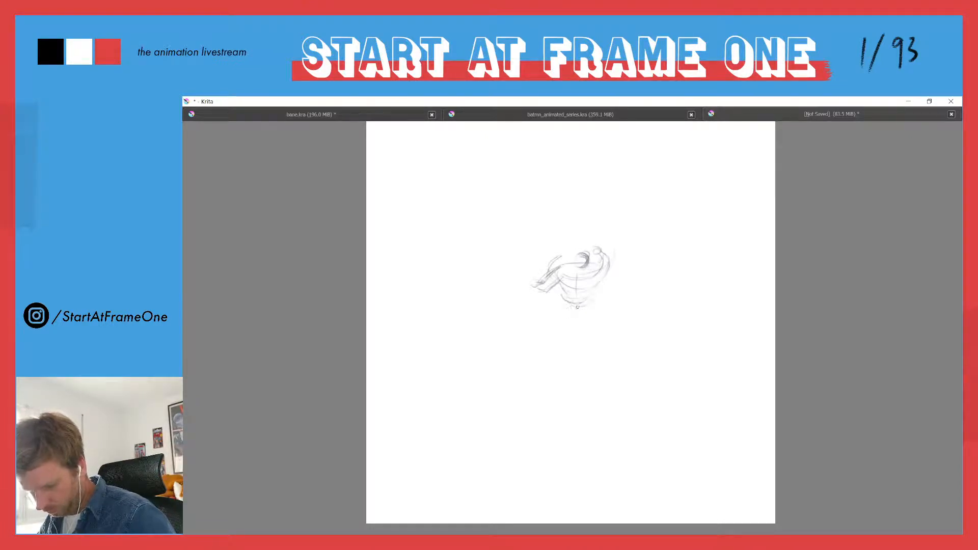
Step: Sketch the front leg down to the foot, darken the shoulders and waist curves, and shade the mask on the head
{"action": "mouse_move", "coordinate": [560, 299]}
{"action": "left_mouse_down"}
{"action": "mouse_move", "coordinate": [594, 299]}
{"action": "mouse_move", "coordinate": [576, 286]}
{"action": "mouse_move", "coordinate": [576, 317]}
{"action": "mouse_move", "coordinate": [568, 331]}
{"action": "mouse_move", "coordinate": [557, 322]}
{"action": "mouse_move", "coordinate": [562, 302]}
{"action": "mouse_move", "coordinate": [563, 338]}
{"action": "mouse_move", "coordinate": [577, 307]}
{"action": "mouse_move", "coordinate": [569, 340]}
{"action": "left_mouse_up"}
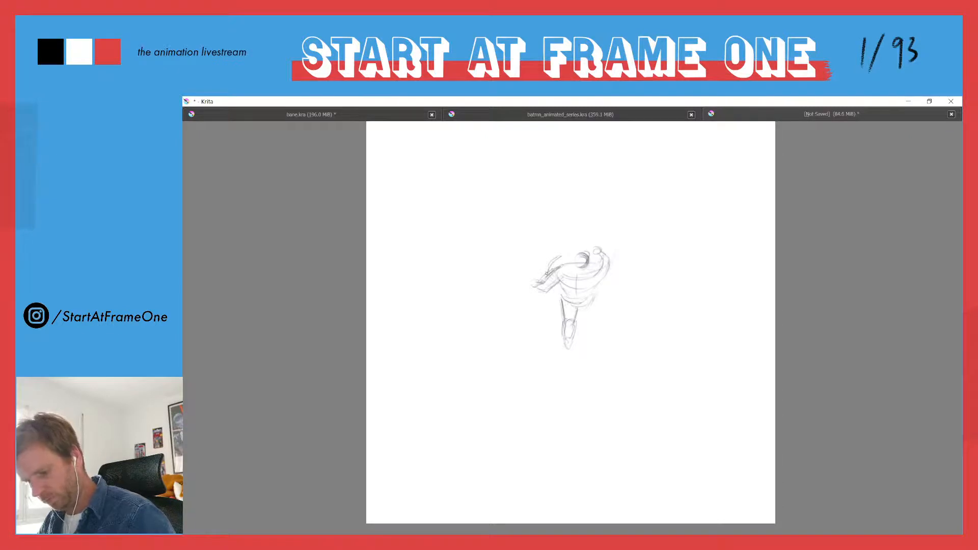
{"action": "mouse_move", "coordinate": [550, 271]}
{"action": "left_mouse_down"}
{"action": "mouse_move", "coordinate": [572, 263]}
{"action": "mouse_move", "coordinate": [578, 290]}
{"action": "mouse_move", "coordinate": [569, 274]}
{"action": "mouse_move", "coordinate": [597, 267]}
{"action": "left_mouse_up"}
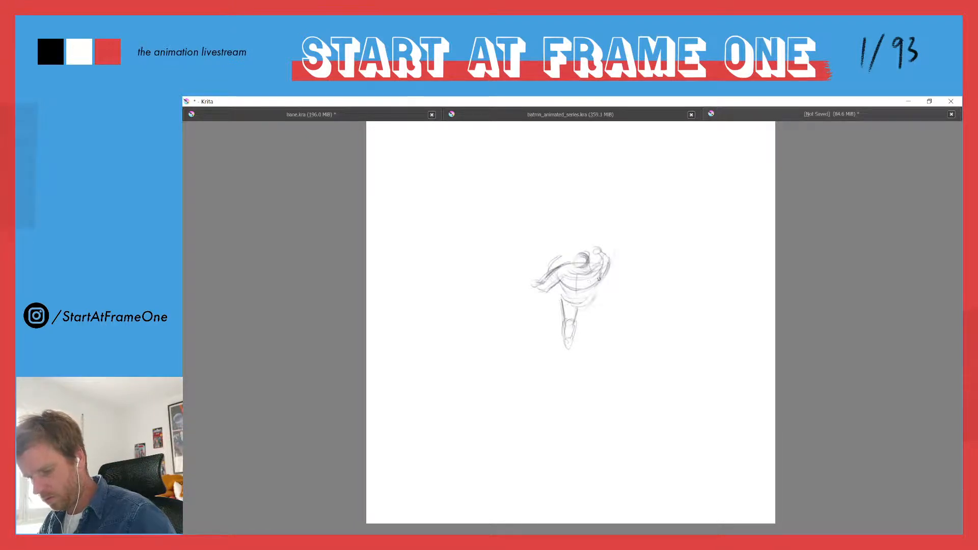
{"action": "left_click_drag", "start_coordinate": [600, 285], "coordinate": [567, 304]}
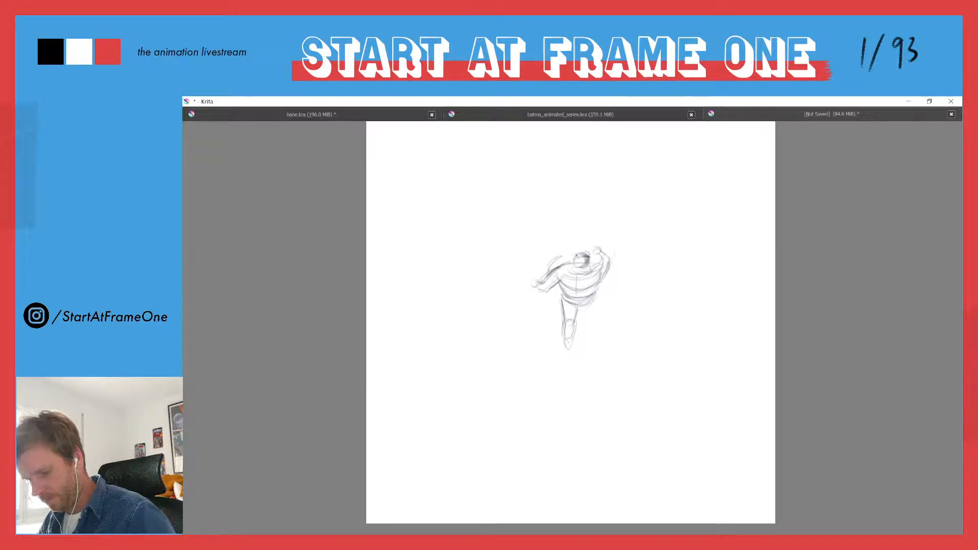
{"action": "left_click_drag", "start_coordinate": [573, 257], "coordinate": [576, 267]}
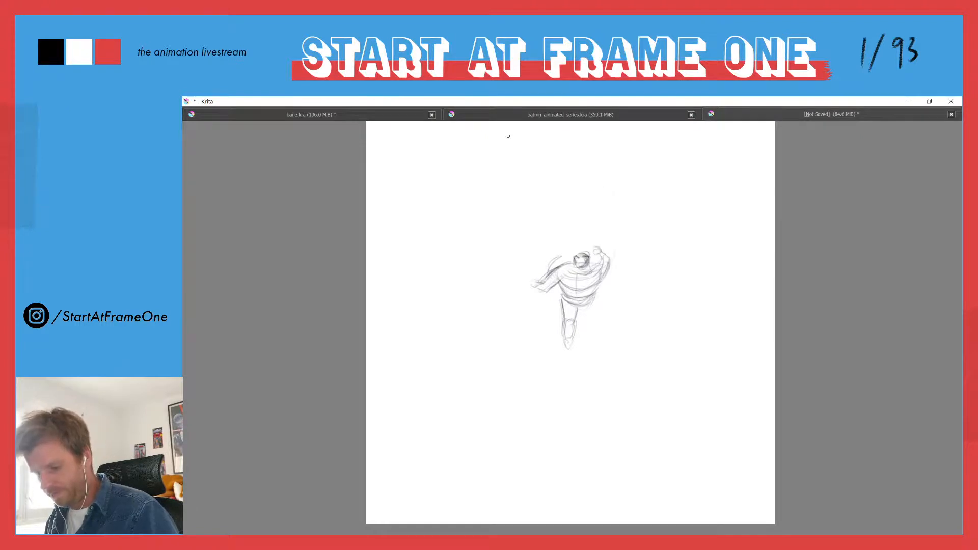
Step: Draw the cape hanging behind the figure with flared corners and a curved hem, and round off the outstretched arm's fist
{"action": "left_click_drag", "start_coordinate": [591, 265], "coordinate": [604, 310]}
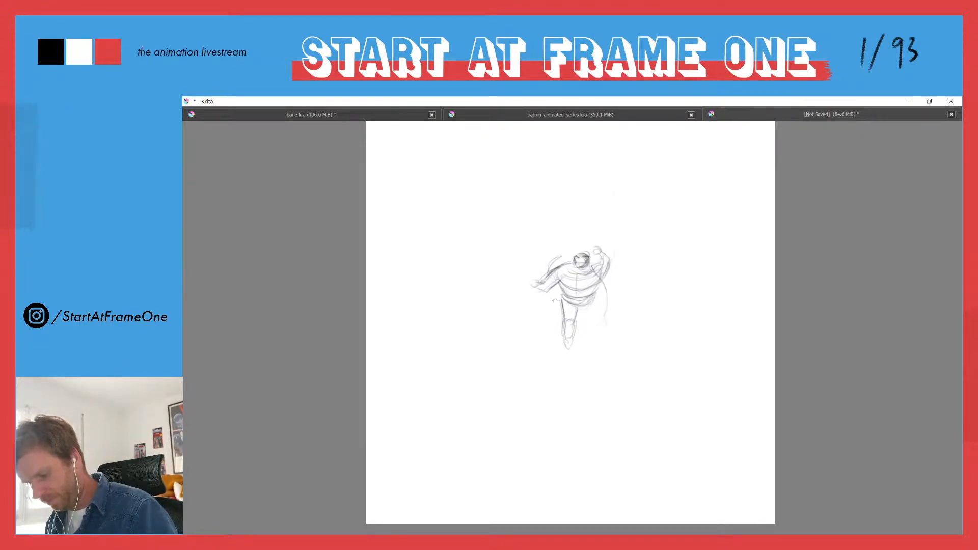
{"action": "left_click_drag", "start_coordinate": [555, 291], "coordinate": [552, 310]}
{"action": "mouse_move", "coordinate": [605, 291]}
{"action": "left_mouse_down"}
{"action": "mouse_move", "coordinate": [617, 345]}
{"action": "mouse_move", "coordinate": [554, 335]}
{"action": "mouse_move", "coordinate": [611, 344]}
{"action": "mouse_move", "coordinate": [591, 265]}
{"action": "mouse_move", "coordinate": [589, 309]}
{"action": "left_mouse_up"}
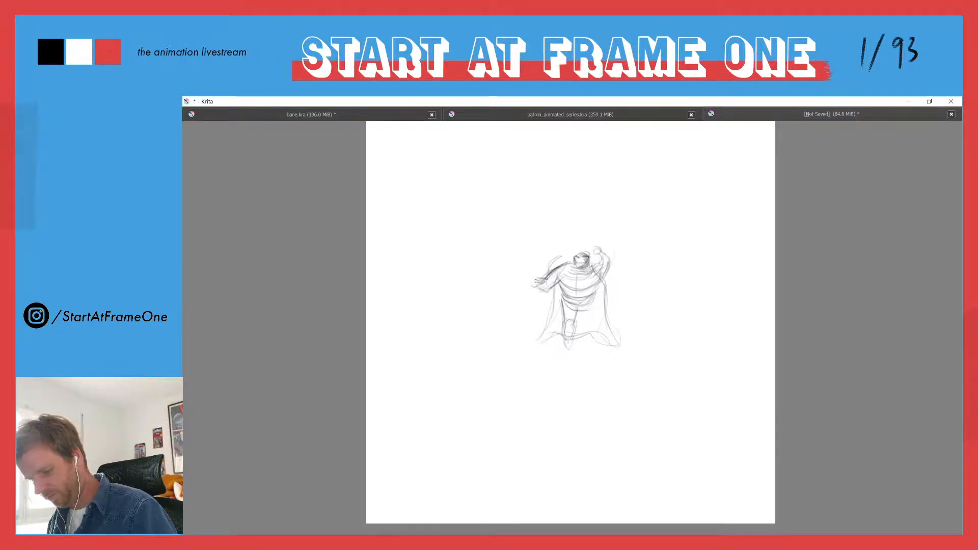
{"action": "mouse_move", "coordinate": [536, 281]}
{"action": "left_mouse_down"}
{"action": "mouse_move", "coordinate": [544, 288]}
{"action": "mouse_move", "coordinate": [537, 274]}
{"action": "left_mouse_up"}
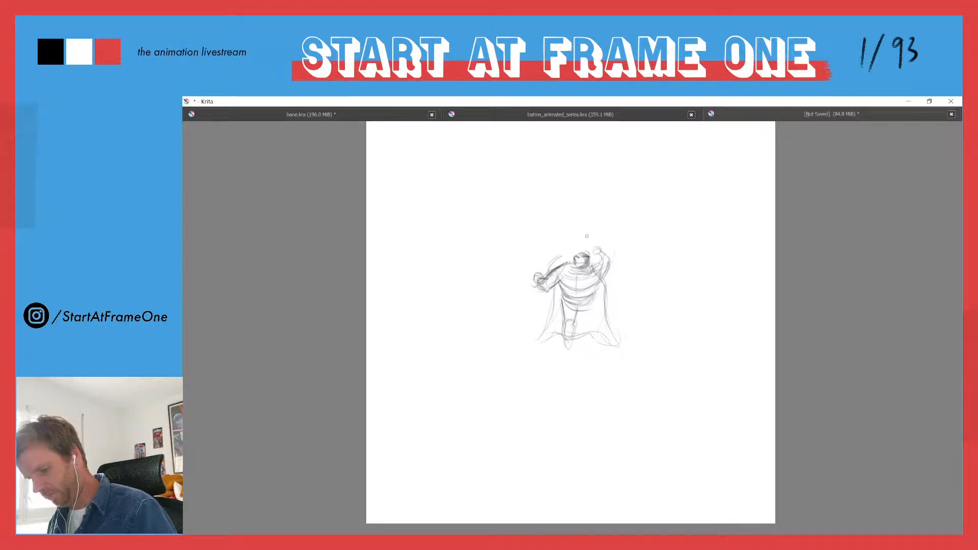
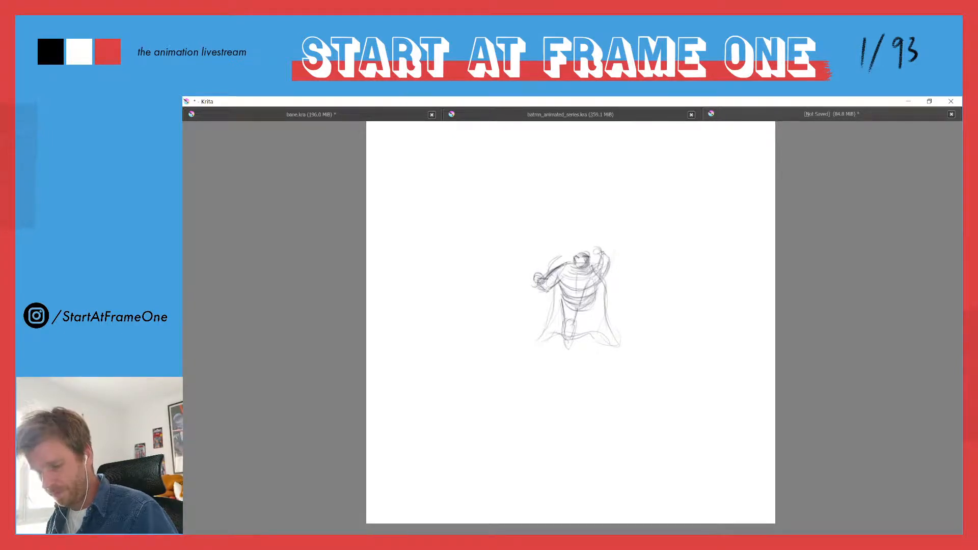
Step: Hide the current sketch layer, and add a new empty layer above it for another drawing
{"action": "key", "text": "Tab"}
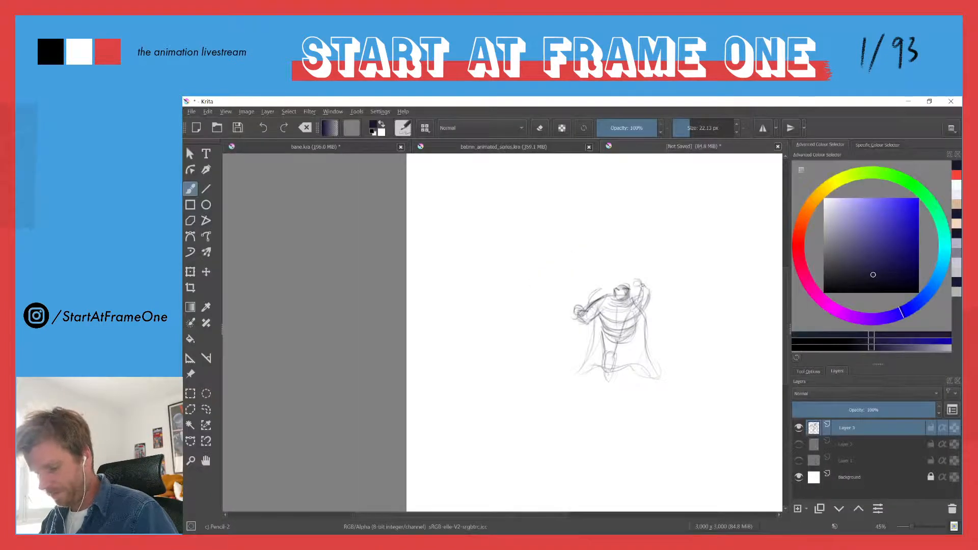
{"action": "left_click", "coordinate": [799, 427]}
{"action": "left_click", "coordinate": [797, 508]}
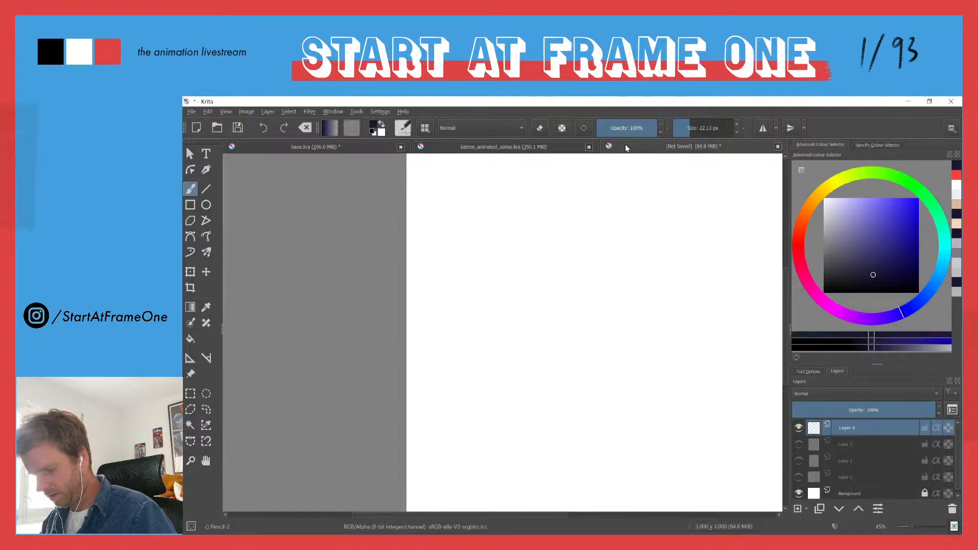
{"action": "key", "text": "Tab"}
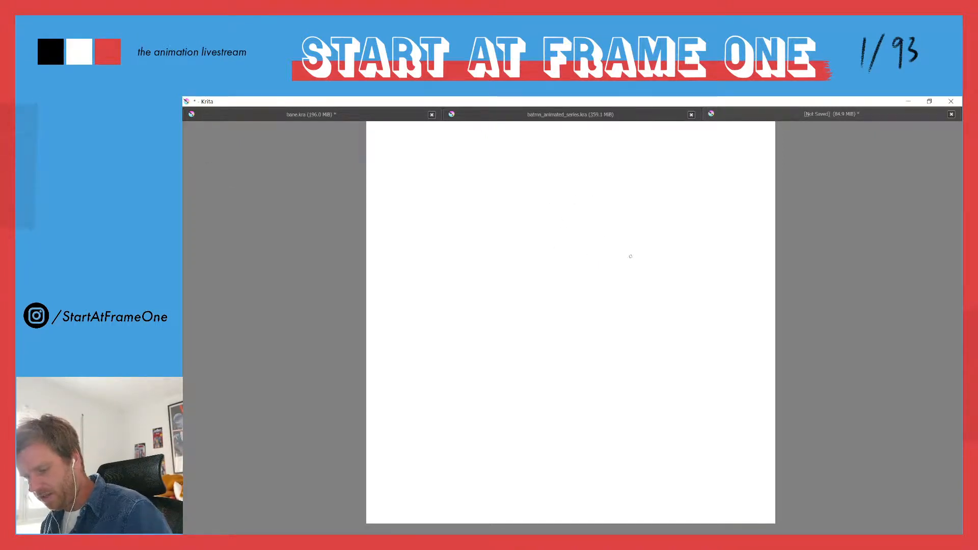
Step: Sketch a large round belly with a long back curve sweeping up and over into a narrow chest
{"action": "mouse_move", "coordinate": [619, 333]}
{"action": "left_mouse_down"}
{"action": "mouse_move", "coordinate": [617, 221]}
{"action": "mouse_move", "coordinate": [637, 250]}
{"action": "mouse_move", "coordinate": [567, 331]}
{"action": "left_mouse_up"}
{"action": "left_click_drag", "start_coordinate": [612, 218], "coordinate": [637, 252]}
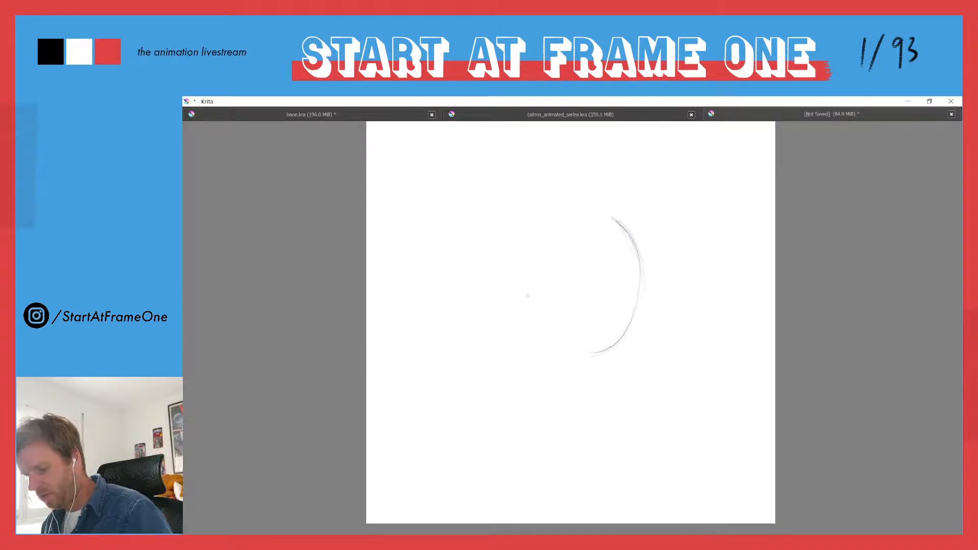
{"action": "mouse_move", "coordinate": [591, 272]}
{"action": "left_mouse_down"}
{"action": "mouse_move", "coordinate": [539, 323]}
{"action": "mouse_move", "coordinate": [532, 318]}
{"action": "left_mouse_up"}
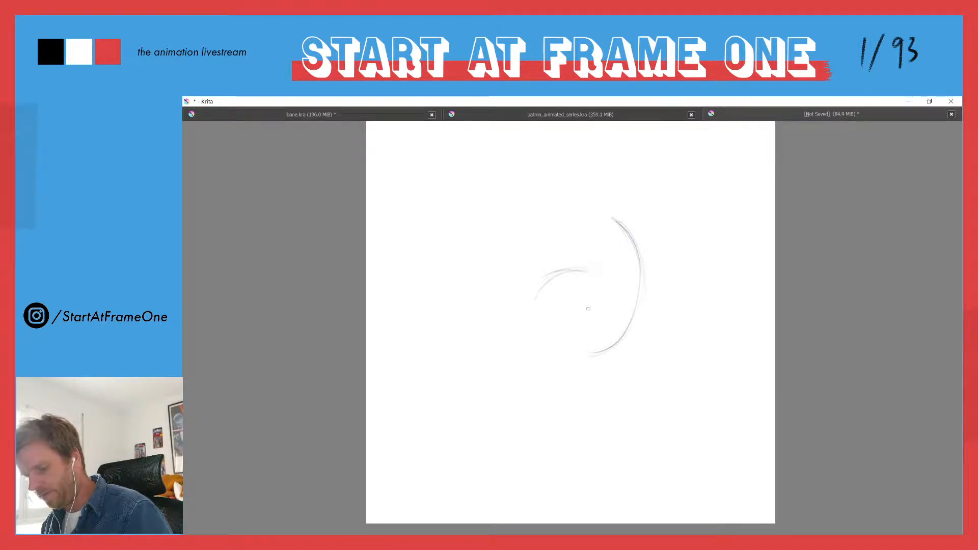
{"action": "mouse_move", "coordinate": [568, 269]}
{"action": "left_mouse_down"}
{"action": "mouse_move", "coordinate": [548, 351]}
{"action": "mouse_move", "coordinate": [586, 355]}
{"action": "left_mouse_up"}
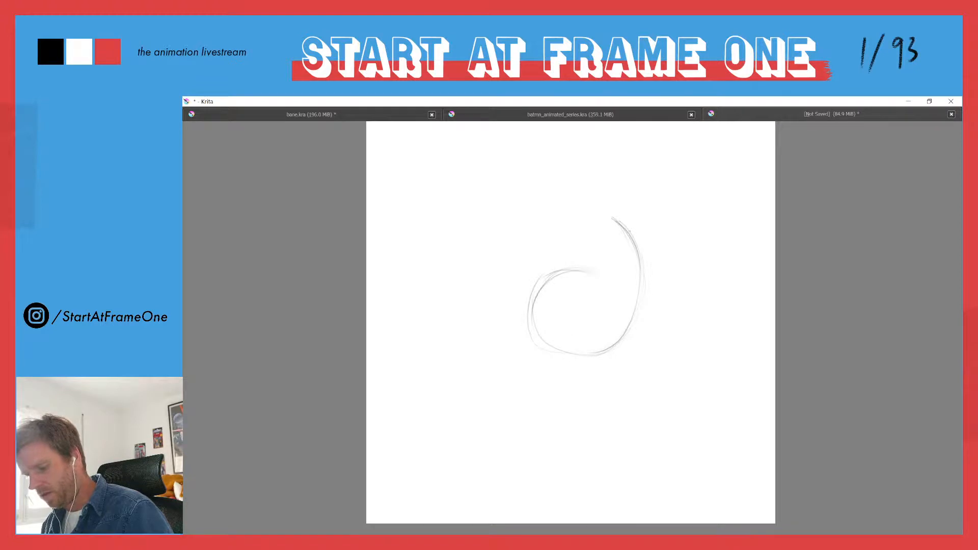
{"action": "mouse_move", "coordinate": [609, 265]}
{"action": "left_mouse_down"}
{"action": "mouse_move", "coordinate": [581, 297]}
{"action": "mouse_move", "coordinate": [524, 290]}
{"action": "mouse_move", "coordinate": [602, 267]}
{"action": "mouse_move", "coordinate": [527, 317]}
{"action": "left_mouse_up"}
{"action": "mouse_move", "coordinate": [573, 259]}
{"action": "left_mouse_down"}
{"action": "mouse_move", "coordinate": [577, 234]}
{"action": "mouse_move", "coordinate": [596, 221]}
{"action": "mouse_move", "coordinate": [570, 265]}
{"action": "left_mouse_up"}
{"action": "mouse_move", "coordinate": [617, 224]}
{"action": "left_mouse_down"}
{"action": "mouse_move", "coordinate": [593, 221]}
{"action": "mouse_move", "coordinate": [624, 227]}
{"action": "mouse_move", "coordinate": [643, 291]}
{"action": "mouse_move", "coordinate": [580, 351]}
{"action": "left_mouse_up"}
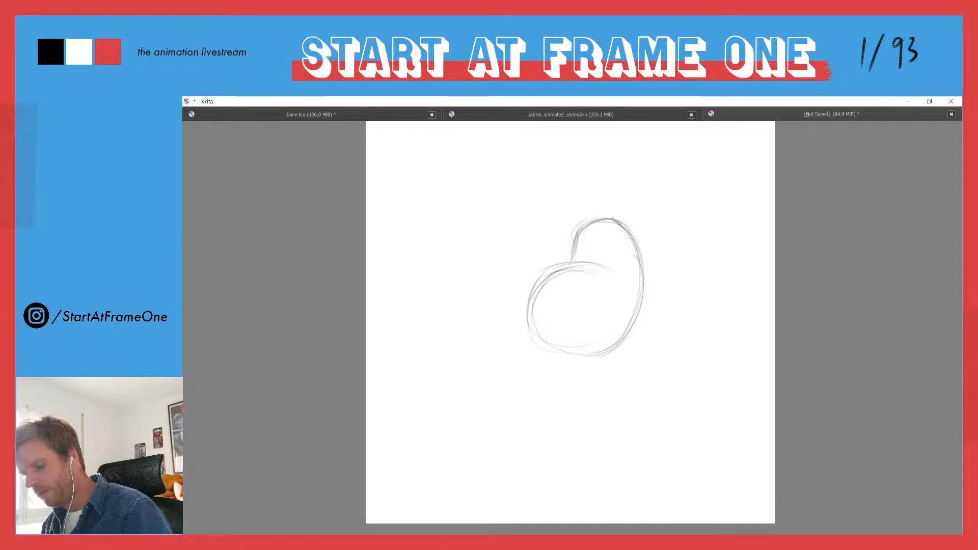
{"action": "mouse_move", "coordinate": [624, 222]}
{"action": "left_mouse_down"}
{"action": "mouse_move", "coordinate": [577, 230]}
{"action": "mouse_move", "coordinate": [571, 263]}
{"action": "left_mouse_up"}
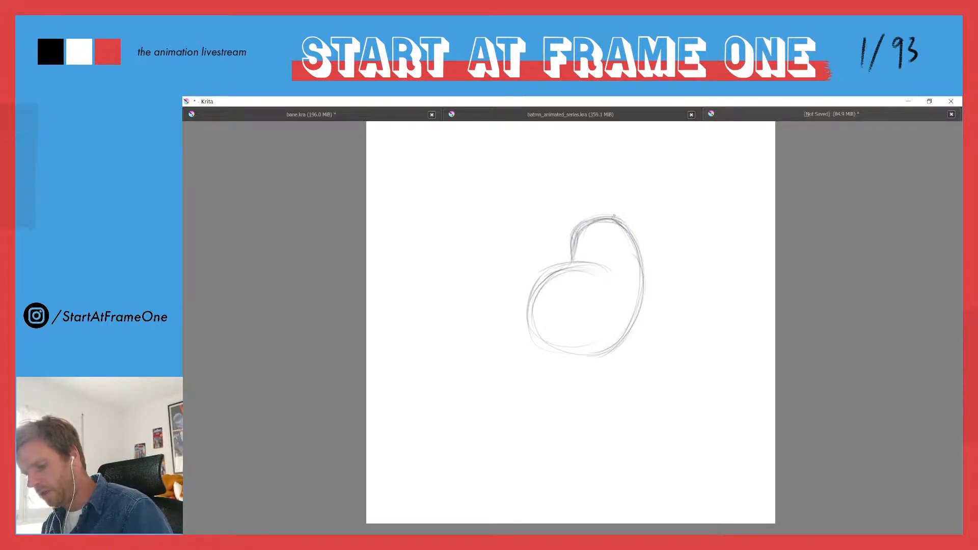
Step: Reinforce the back curve and the belly outline with darker repeated strokes
{"action": "left_click_drag", "start_coordinate": [614, 217], "coordinate": [622, 338]}
{"action": "mouse_move", "coordinate": [600, 267]}
{"action": "left_mouse_down"}
{"action": "mouse_move", "coordinate": [552, 264]}
{"action": "mouse_move", "coordinate": [528, 310]}
{"action": "left_mouse_up"}
{"action": "mouse_move", "coordinate": [537, 275]}
{"action": "left_mouse_down"}
{"action": "mouse_move", "coordinate": [555, 349]}
{"action": "mouse_move", "coordinate": [629, 333]}
{"action": "left_mouse_up"}
{"action": "left_click_drag", "start_coordinate": [646, 297], "coordinate": [583, 354]}
{"action": "left_click_drag", "start_coordinate": [600, 264], "coordinate": [568, 261]}
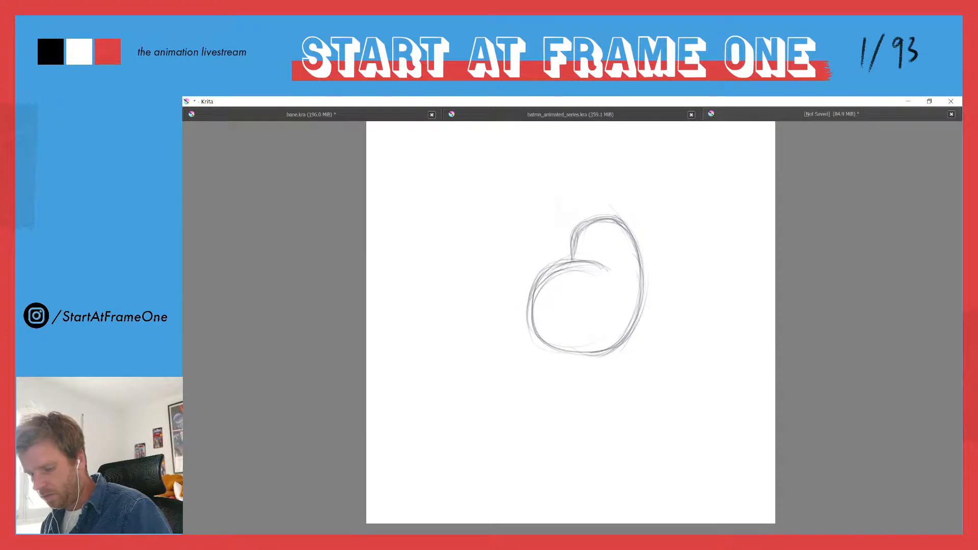
Step: Draw an oval head above the chest, joined to the shoulders by a curved neck
{"action": "mouse_move", "coordinate": [557, 194]}
{"action": "left_mouse_down"}
{"action": "mouse_move", "coordinate": [573, 224]}
{"action": "mouse_move", "coordinate": [554, 204]}
{"action": "mouse_move", "coordinate": [555, 213]}
{"action": "mouse_move", "coordinate": [568, 171]}
{"action": "mouse_move", "coordinate": [555, 190]}
{"action": "mouse_move", "coordinate": [560, 168]}
{"action": "mouse_move", "coordinate": [599, 220]}
{"action": "left_mouse_up"}
{"action": "mouse_move", "coordinate": [583, 184]}
{"action": "left_mouse_down"}
{"action": "mouse_move", "coordinate": [603, 222]}
{"action": "mouse_move", "coordinate": [594, 225]}
{"action": "mouse_move", "coordinate": [606, 230]}
{"action": "mouse_move", "coordinate": [595, 233]}
{"action": "left_mouse_up"}
{"action": "mouse_move", "coordinate": [583, 197]}
{"action": "left_mouse_down"}
{"action": "mouse_move", "coordinate": [599, 218]}
{"action": "mouse_move", "coordinate": [617, 222]}
{"action": "mouse_move", "coordinate": [601, 231]}
{"action": "left_mouse_up"}
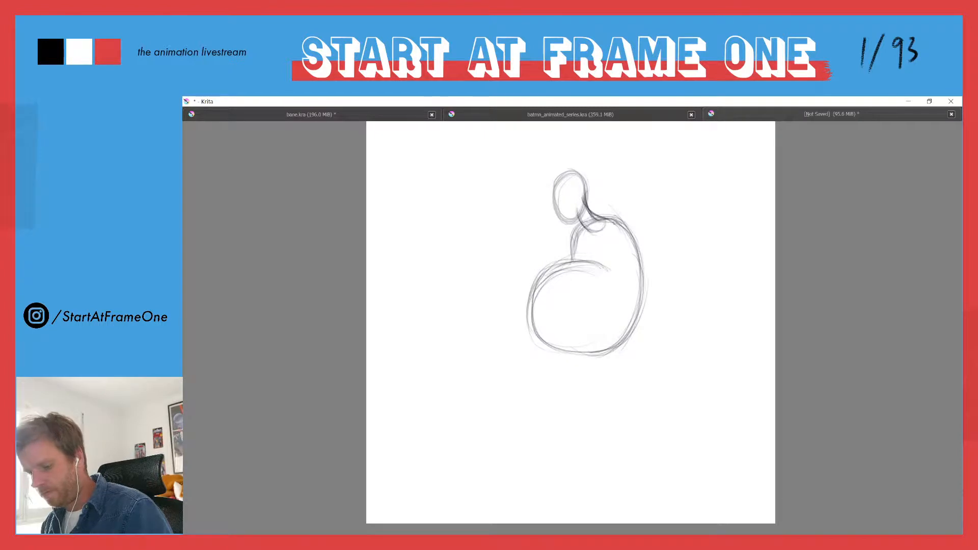
Step: Draw a long drooping nose on the face, then add half-closed eyes under a dark brow band
{"action": "mouse_move", "coordinate": [564, 205]}
{"action": "left_mouse_down"}
{"action": "mouse_move", "coordinate": [561, 240]}
{"action": "mouse_move", "coordinate": [549, 228]}
{"action": "mouse_move", "coordinate": [563, 238]}
{"action": "left_mouse_up"}
{"action": "mouse_move", "coordinate": [553, 195]}
{"action": "left_mouse_down"}
{"action": "mouse_move", "coordinate": [557, 236]}
{"action": "mouse_move", "coordinate": [566, 202]}
{"action": "mouse_move", "coordinate": [558, 236]}
{"action": "left_mouse_up"}
{"action": "mouse_move", "coordinate": [550, 209]}
{"action": "left_mouse_down"}
{"action": "mouse_move", "coordinate": [548, 227]}
{"action": "mouse_move", "coordinate": [564, 235]}
{"action": "left_mouse_up"}
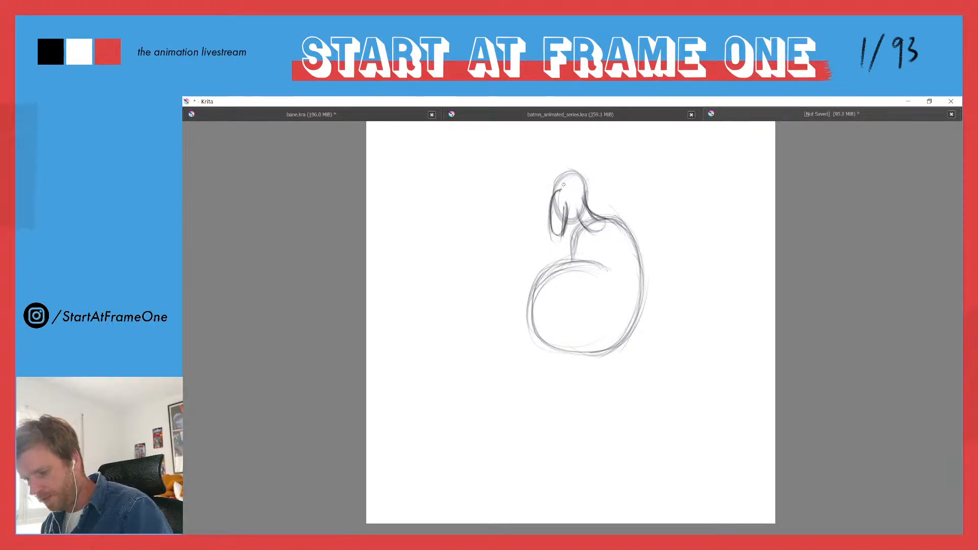
{"action": "mouse_move", "coordinate": [564, 180]}
{"action": "left_mouse_down"}
{"action": "mouse_move", "coordinate": [588, 178]}
{"action": "mouse_move", "coordinate": [586, 190]}
{"action": "mouse_move", "coordinate": [565, 189]}
{"action": "mouse_move", "coordinate": [587, 175]}
{"action": "mouse_move", "coordinate": [550, 189]}
{"action": "mouse_move", "coordinate": [564, 176]}
{"action": "mouse_move", "coordinate": [565, 191]}
{"action": "left_mouse_up"}
{"action": "mouse_move", "coordinate": [583, 185]}
{"action": "left_mouse_down"}
{"action": "mouse_move", "coordinate": [565, 189]}
{"action": "mouse_move", "coordinate": [587, 174]}
{"action": "mouse_move", "coordinate": [579, 170]}
{"action": "left_mouse_up"}
{"action": "mouse_move", "coordinate": [587, 171]}
{"action": "left_mouse_down"}
{"action": "mouse_move", "coordinate": [580, 195]}
{"action": "mouse_move", "coordinate": [553, 190]}
{"action": "mouse_move", "coordinate": [582, 179]}
{"action": "left_mouse_up"}
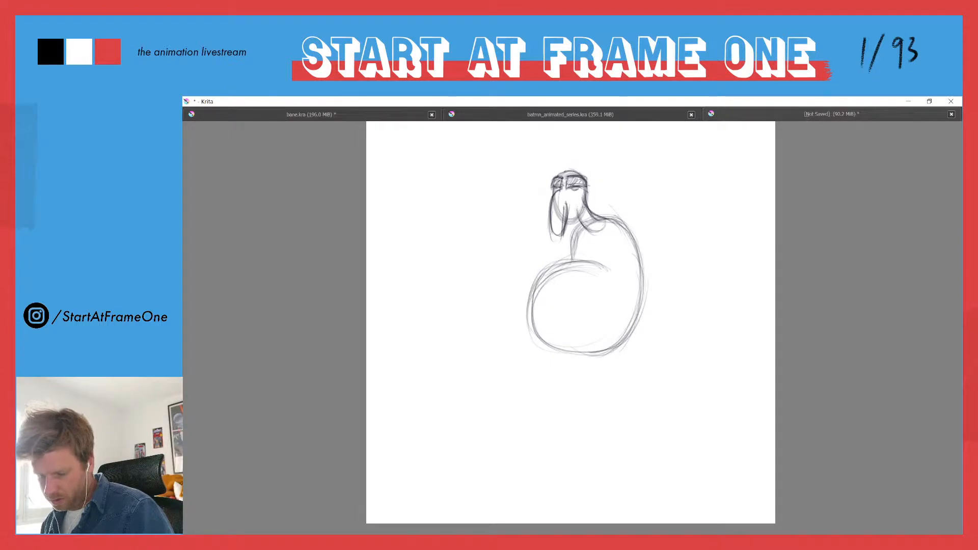
Step: Darken the chest front and the top of the belly, and draw a rounded shoulder at the top of the back
{"action": "mouse_move", "coordinate": [584, 208]}
{"action": "left_mouse_down"}
{"action": "mouse_move", "coordinate": [568, 221]}
{"action": "mouse_move", "coordinate": [570, 259]}
{"action": "left_mouse_up"}
{"action": "left_click_drag", "start_coordinate": [577, 225], "coordinate": [571, 244]}
{"action": "left_click_drag", "start_coordinate": [612, 221], "coordinate": [637, 244]}
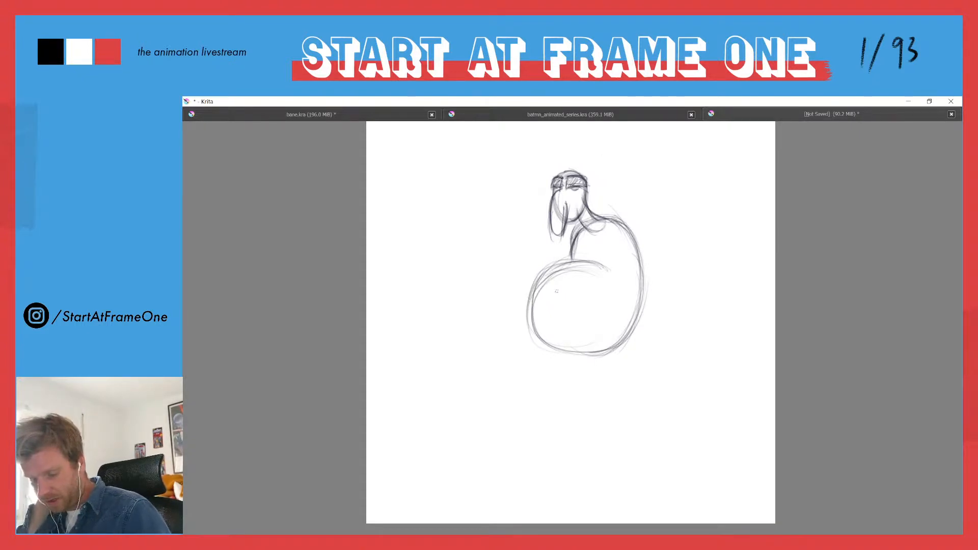
{"action": "mouse_move", "coordinate": [603, 268]}
{"action": "left_mouse_down"}
{"action": "mouse_move", "coordinate": [571, 265]}
{"action": "mouse_move", "coordinate": [536, 287]}
{"action": "mouse_move", "coordinate": [529, 316]}
{"action": "left_mouse_up"}
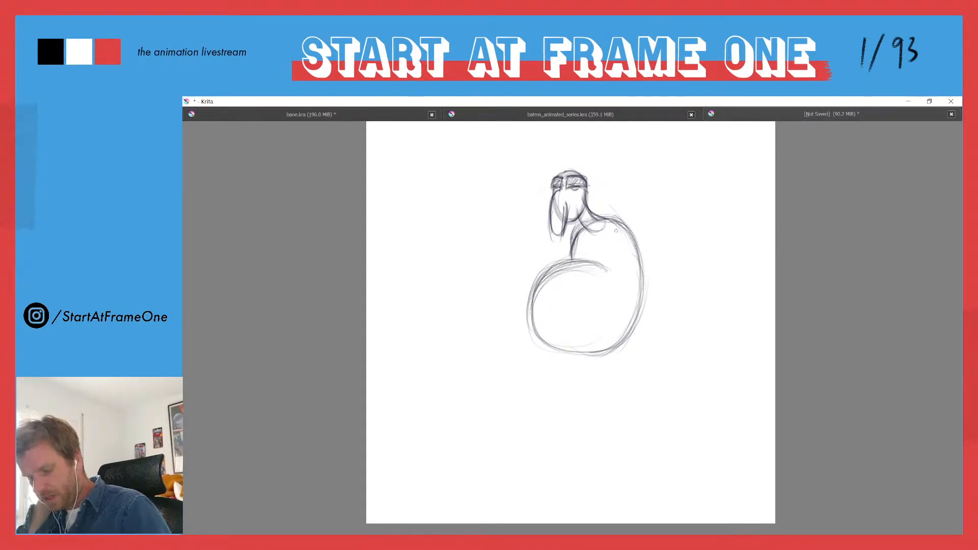
{"action": "mouse_move", "coordinate": [626, 225]}
{"action": "left_mouse_down"}
{"action": "mouse_move", "coordinate": [639, 238]}
{"action": "mouse_move", "coordinate": [637, 258]}
{"action": "mouse_move", "coordinate": [623, 254]}
{"action": "left_mouse_up"}
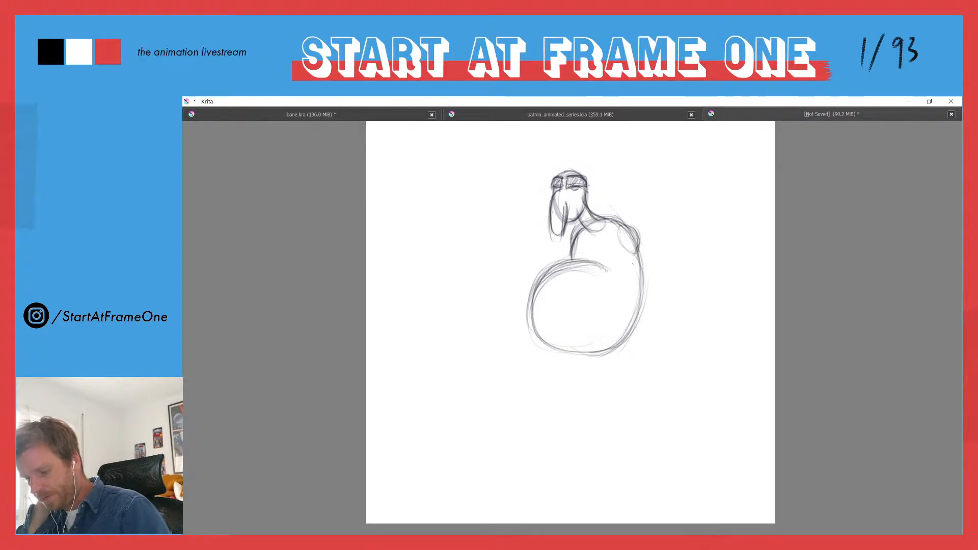
Step: Draw the near arm hanging from the shoulder past the belly, with a long rounded forearm
{"action": "left_click_drag", "start_coordinate": [636, 294], "coordinate": [640, 243]}
{"action": "mouse_move", "coordinate": [625, 255]}
{"action": "left_mouse_down"}
{"action": "mouse_move", "coordinate": [624, 284]}
{"action": "mouse_move", "coordinate": [639, 261]}
{"action": "mouse_move", "coordinate": [645, 295]}
{"action": "left_mouse_up"}
{"action": "left_click_drag", "start_coordinate": [643, 344], "coordinate": [641, 358]}
{"action": "left_click_drag", "start_coordinate": [647, 300], "coordinate": [639, 383]}
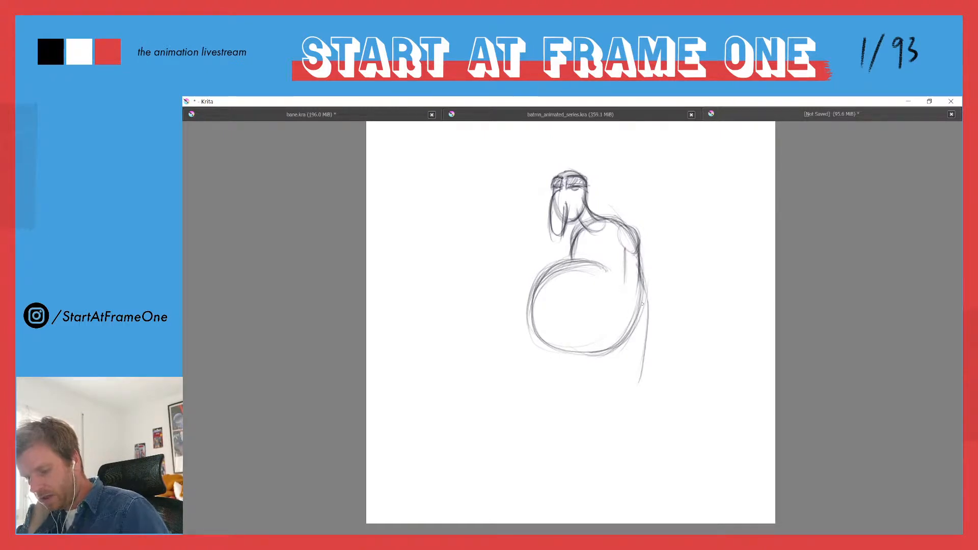
{"action": "left_click_drag", "start_coordinate": [644, 282], "coordinate": [651, 379]}
{"action": "mouse_move", "coordinate": [620, 295]}
{"action": "left_mouse_down"}
{"action": "mouse_move", "coordinate": [619, 385]}
{"action": "mouse_move", "coordinate": [652, 382]}
{"action": "mouse_move", "coordinate": [644, 287]}
{"action": "mouse_move", "coordinate": [646, 351]}
{"action": "left_mouse_up"}
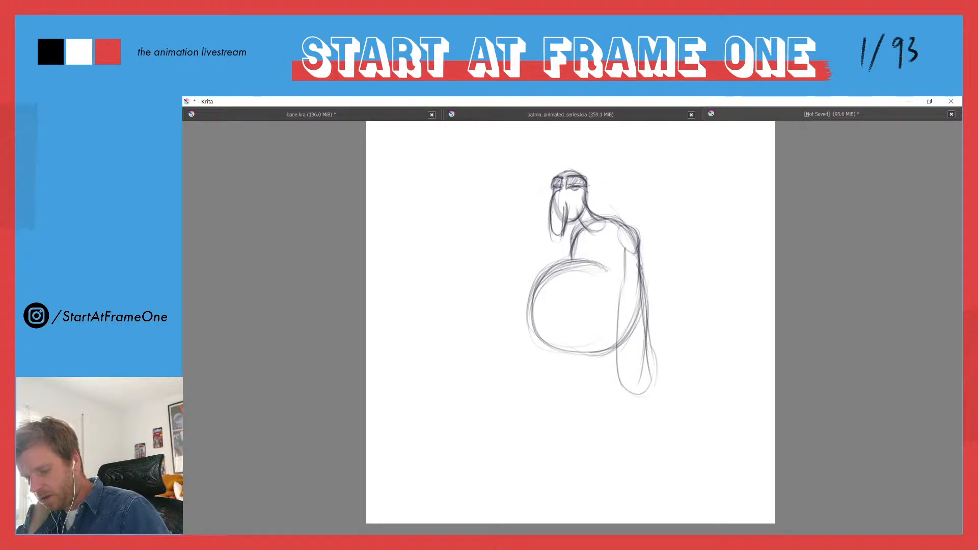
Step: Reinforce the hanging arm's outline, and draw a rounded hand pointing outward at its end
{"action": "mouse_move", "coordinate": [641, 269]}
{"action": "left_mouse_down"}
{"action": "mouse_move", "coordinate": [650, 386]}
{"action": "mouse_move", "coordinate": [637, 395]}
{"action": "left_mouse_up"}
{"action": "mouse_move", "coordinate": [626, 250]}
{"action": "left_mouse_down"}
{"action": "mouse_move", "coordinate": [617, 334]}
{"action": "mouse_move", "coordinate": [636, 397]}
{"action": "mouse_move", "coordinate": [642, 283]}
{"action": "mouse_move", "coordinate": [645, 319]}
{"action": "left_mouse_up"}
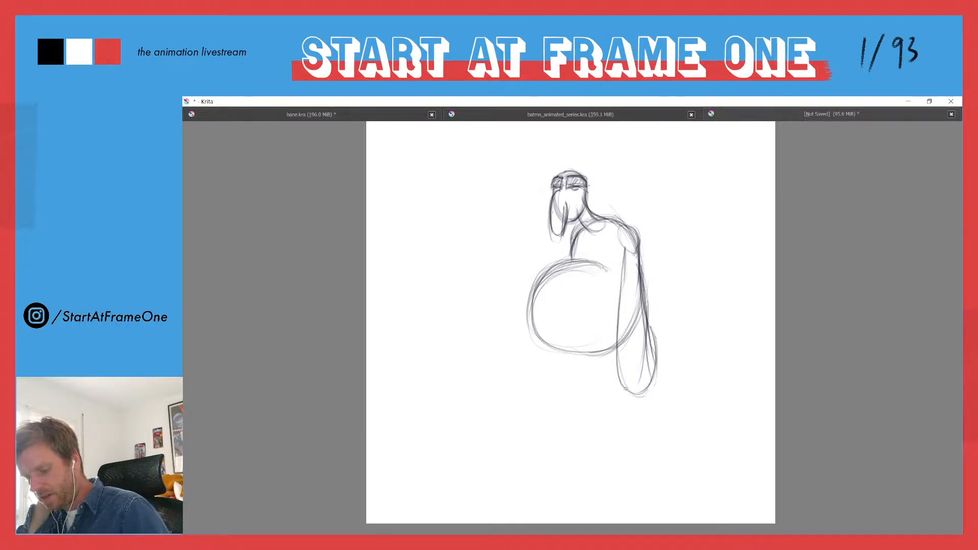
{"action": "mouse_move", "coordinate": [626, 389]}
{"action": "left_mouse_down"}
{"action": "mouse_move", "coordinate": [642, 407]}
{"action": "mouse_move", "coordinate": [660, 406]}
{"action": "mouse_move", "coordinate": [666, 397]}
{"action": "mouse_move", "coordinate": [649, 400]}
{"action": "mouse_move", "coordinate": [657, 407]}
{"action": "mouse_move", "coordinate": [662, 389]}
{"action": "mouse_move", "coordinate": [662, 407]}
{"action": "mouse_move", "coordinate": [655, 388]}
{"action": "left_mouse_up"}
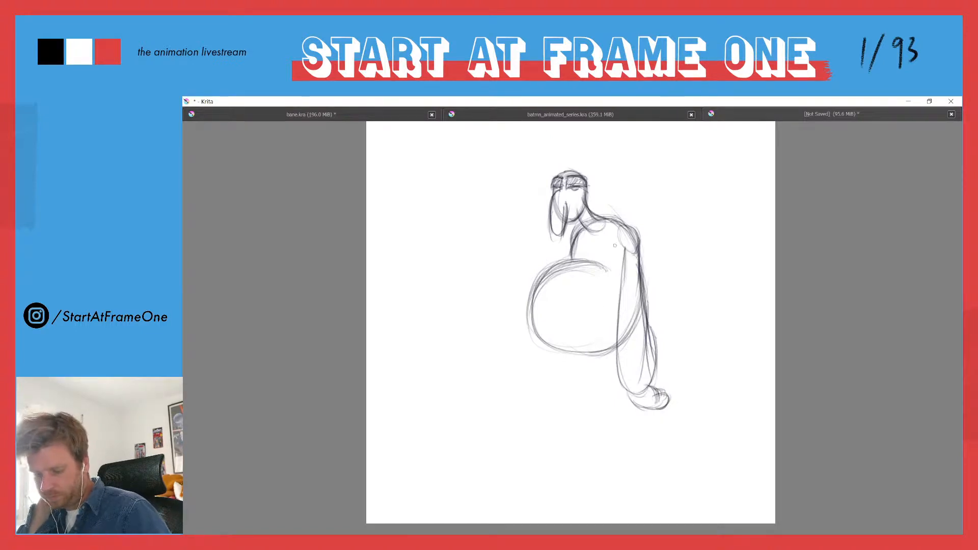
Step: Draw the far arm with a rounded hand hanging below the belly, and the bent front leg stepping forward
{"action": "mouse_move", "coordinate": [624, 247]}
{"action": "left_mouse_down"}
{"action": "mouse_move", "coordinate": [622, 268]}
{"action": "mouse_move", "coordinate": [572, 346]}
{"action": "mouse_move", "coordinate": [593, 396]}
{"action": "mouse_move", "coordinate": [603, 378]}
{"action": "mouse_move", "coordinate": [603, 389]}
{"action": "left_mouse_up"}
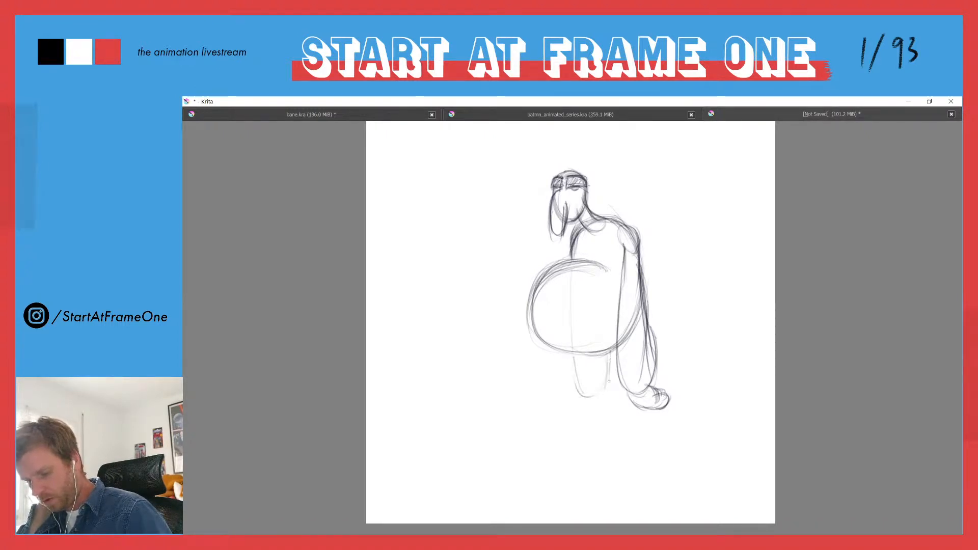
{"action": "mouse_move", "coordinate": [611, 351]}
{"action": "left_mouse_down"}
{"action": "mouse_move", "coordinate": [583, 398]}
{"action": "mouse_move", "coordinate": [615, 406]}
{"action": "mouse_move", "coordinate": [599, 408]}
{"action": "mouse_move", "coordinate": [613, 395]}
{"action": "mouse_move", "coordinate": [602, 388]}
{"action": "mouse_move", "coordinate": [613, 395]}
{"action": "mouse_move", "coordinate": [589, 405]}
{"action": "left_mouse_up"}
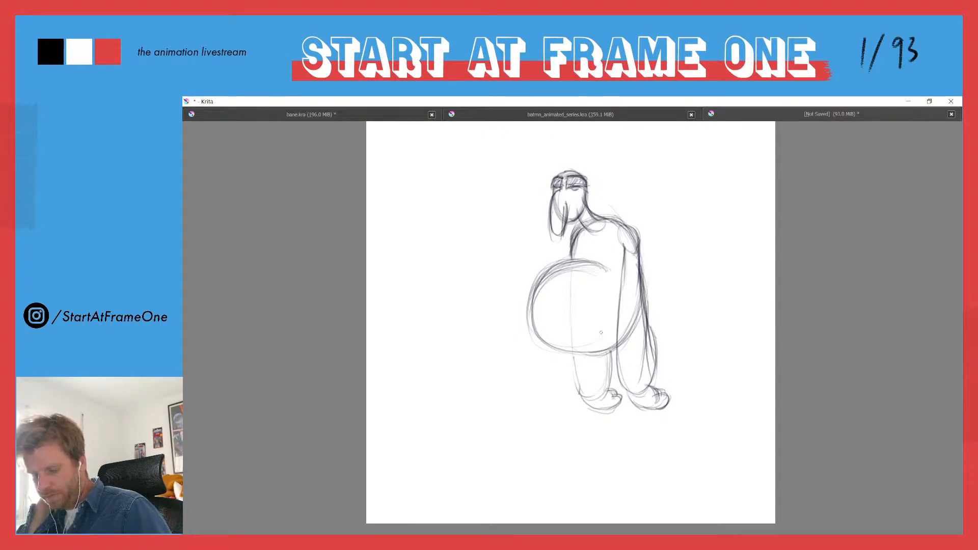
{"action": "mouse_move", "coordinate": [599, 335]}
{"action": "left_mouse_down"}
{"action": "mouse_move", "coordinate": [570, 334]}
{"action": "mouse_move", "coordinate": [602, 328]}
{"action": "mouse_move", "coordinate": [553, 337]}
{"action": "mouse_move", "coordinate": [537, 359]}
{"action": "mouse_move", "coordinate": [538, 396]}
{"action": "left_mouse_up"}
{"action": "left_click_drag", "start_coordinate": [550, 339], "coordinate": [545, 424]}
{"action": "mouse_move", "coordinate": [601, 344]}
{"action": "left_mouse_down"}
{"action": "mouse_move", "coordinate": [552, 380]}
{"action": "mouse_move", "coordinate": [573, 346]}
{"action": "mouse_move", "coordinate": [551, 396]}
{"action": "left_mouse_up"}
{"action": "left_click_drag", "start_coordinate": [559, 360], "coordinate": [558, 423]}
{"action": "mouse_move", "coordinate": [605, 346]}
{"action": "left_mouse_down"}
{"action": "mouse_move", "coordinate": [570, 352]}
{"action": "mouse_move", "coordinate": [602, 350]}
{"action": "mouse_move", "coordinate": [591, 346]}
{"action": "left_mouse_up"}
{"action": "mouse_move", "coordinate": [609, 346]}
{"action": "left_mouse_down"}
{"action": "mouse_move", "coordinate": [577, 340]}
{"action": "mouse_move", "coordinate": [586, 344]}
{"action": "mouse_move", "coordinate": [554, 368]}
{"action": "mouse_move", "coordinate": [549, 348]}
{"action": "mouse_move", "coordinate": [551, 427]}
{"action": "left_mouse_up"}
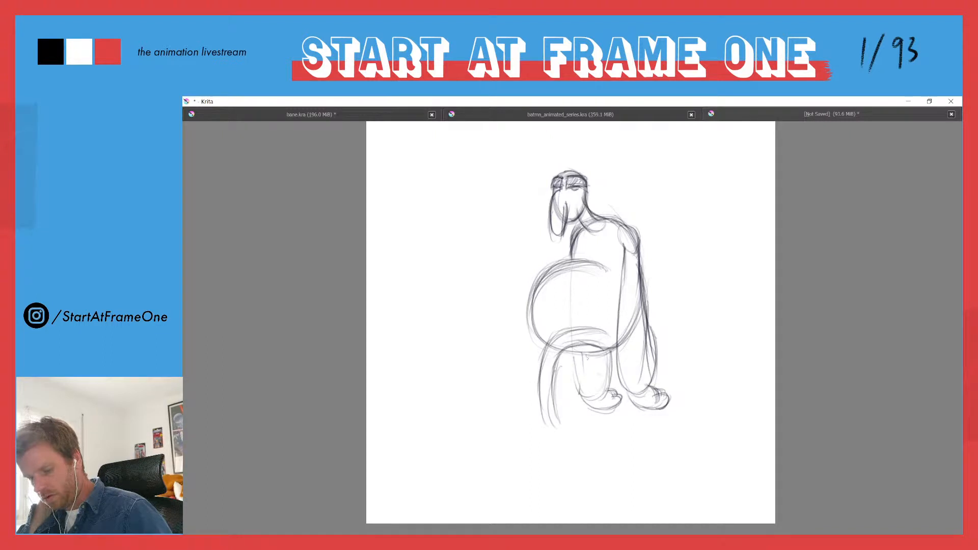
Step: Draw the back leg bent behind the hands, with a curved thigh under the belly and a rounded end
{"action": "mouse_move", "coordinate": [587, 358]}
{"action": "left_mouse_down"}
{"action": "mouse_move", "coordinate": [618, 339]}
{"action": "mouse_move", "coordinate": [614, 370]}
{"action": "mouse_move", "coordinate": [612, 345]}
{"action": "mouse_move", "coordinate": [575, 360]}
{"action": "mouse_move", "coordinate": [628, 371]}
{"action": "mouse_move", "coordinate": [593, 382]}
{"action": "mouse_move", "coordinate": [621, 364]}
{"action": "mouse_move", "coordinate": [618, 384]}
{"action": "mouse_move", "coordinate": [654, 361]}
{"action": "left_mouse_up"}
{"action": "mouse_move", "coordinate": [637, 378]}
{"action": "left_mouse_down"}
{"action": "mouse_move", "coordinate": [665, 348]}
{"action": "mouse_move", "coordinate": [673, 380]}
{"action": "mouse_move", "coordinate": [677, 353]}
{"action": "mouse_move", "coordinate": [678, 382]}
{"action": "mouse_move", "coordinate": [669, 402]}
{"action": "mouse_move", "coordinate": [637, 409]}
{"action": "mouse_move", "coordinate": [660, 409]}
{"action": "mouse_move", "coordinate": [679, 371]}
{"action": "mouse_move", "coordinate": [676, 394]}
{"action": "mouse_move", "coordinate": [652, 392]}
{"action": "mouse_move", "coordinate": [638, 408]}
{"action": "left_mouse_up"}
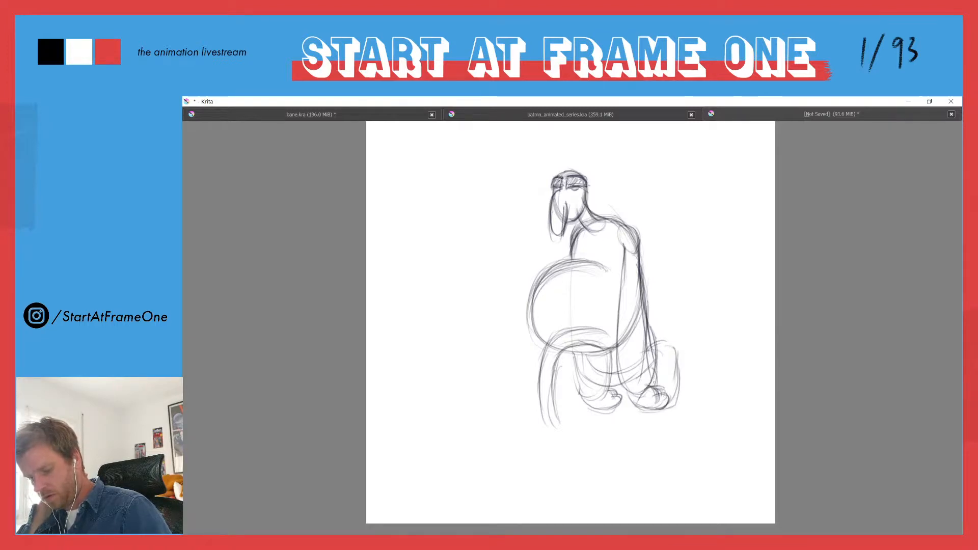
{"action": "mouse_move", "coordinate": [590, 367]}
{"action": "left_mouse_down"}
{"action": "mouse_move", "coordinate": [601, 352]}
{"action": "mouse_move", "coordinate": [609, 371]}
{"action": "mouse_move", "coordinate": [583, 390]}
{"action": "mouse_move", "coordinate": [614, 374]}
{"action": "left_mouse_up"}
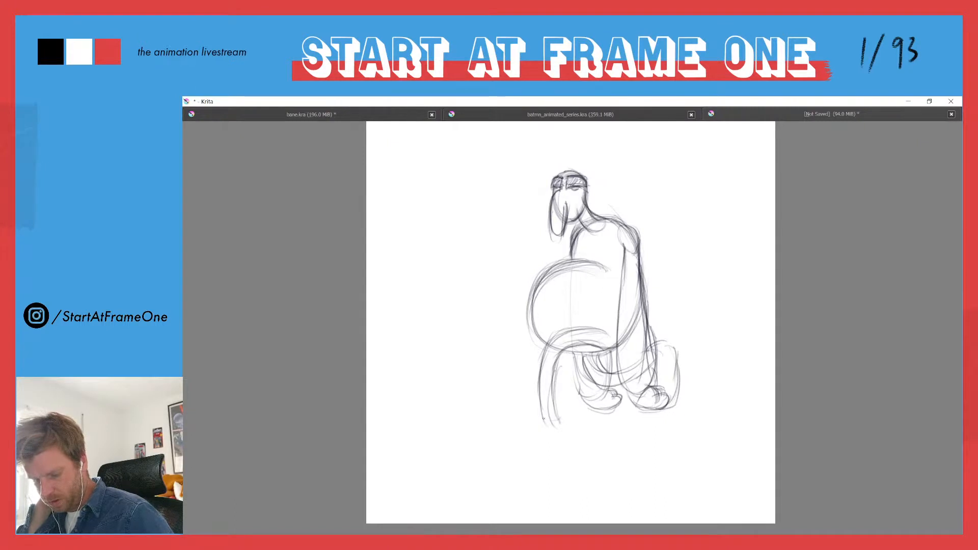
Step: Draw a large rounded foot at the end of the front leg, pointing forward
{"action": "mouse_move", "coordinate": [521, 417]}
{"action": "left_mouse_down"}
{"action": "mouse_move", "coordinate": [547, 415]}
{"action": "mouse_move", "coordinate": [507, 428]}
{"action": "mouse_move", "coordinate": [552, 443]}
{"action": "mouse_move", "coordinate": [503, 441]}
{"action": "left_mouse_up"}
{"action": "left_click_drag", "start_coordinate": [558, 418], "coordinate": [569, 436]}
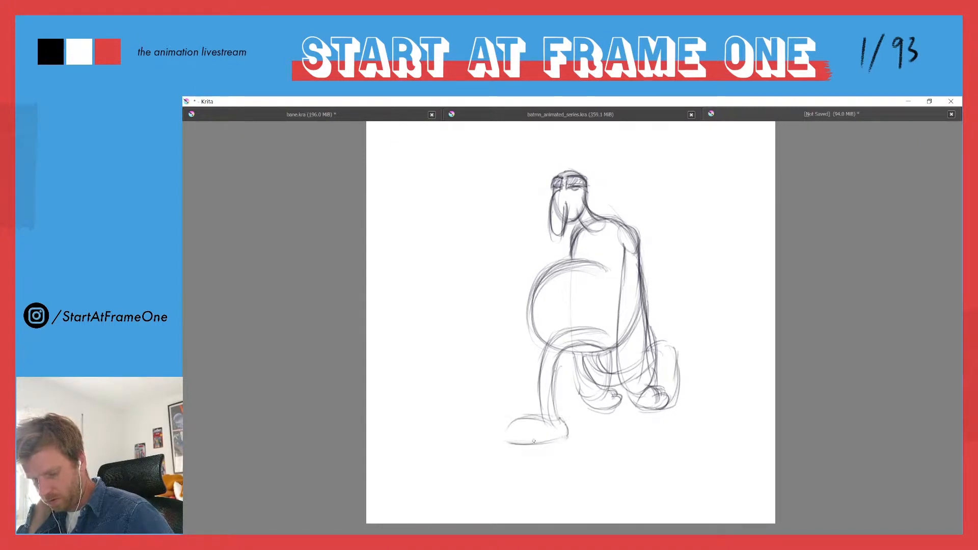
{"action": "mouse_move", "coordinate": [521, 415]}
{"action": "left_mouse_down"}
{"action": "mouse_move", "coordinate": [498, 429]}
{"action": "mouse_move", "coordinate": [567, 434]}
{"action": "mouse_move", "coordinate": [509, 442]}
{"action": "left_mouse_up"}
{"action": "mouse_move", "coordinate": [569, 433]}
{"action": "left_mouse_down"}
{"action": "mouse_move", "coordinate": [516, 442]}
{"action": "mouse_move", "coordinate": [522, 435]}
{"action": "left_mouse_up"}
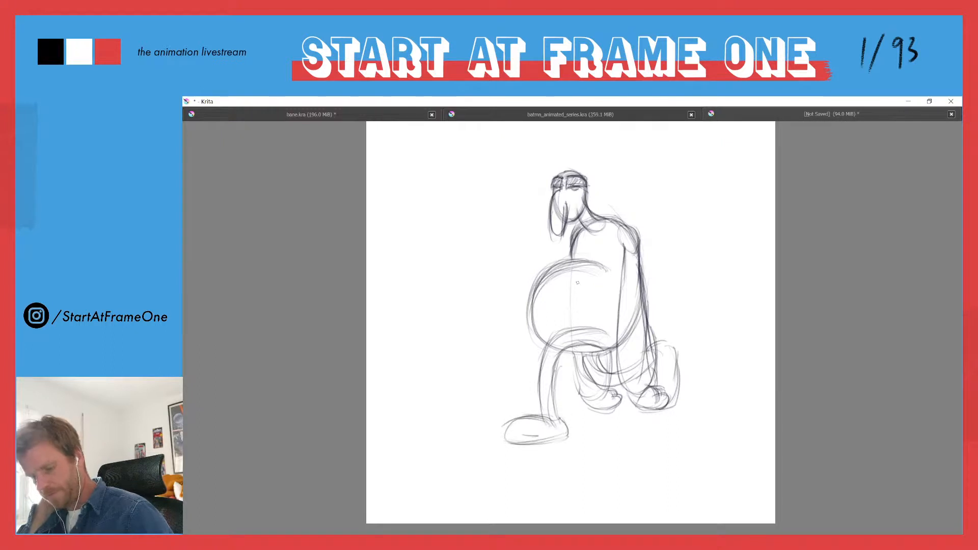
Step: Reinforce the belly outline and the curves of the back thigh under the belly
{"action": "mouse_move", "coordinate": [601, 269]}
{"action": "left_mouse_down"}
{"action": "mouse_move", "coordinate": [543, 271]}
{"action": "mouse_move", "coordinate": [529, 311]}
{"action": "mouse_move", "coordinate": [546, 345]}
{"action": "mouse_move", "coordinate": [604, 378]}
{"action": "left_mouse_up"}
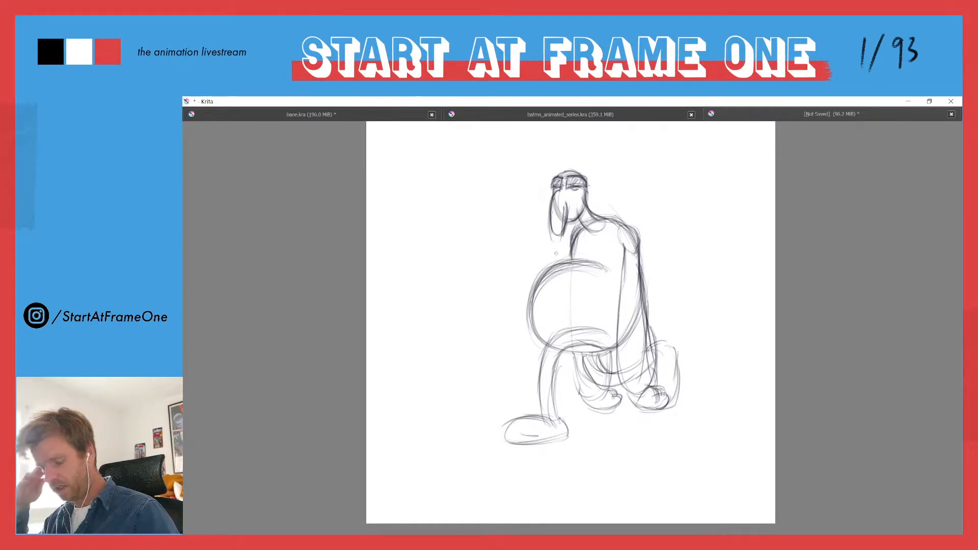
{"action": "left_click_drag", "start_coordinate": [599, 357], "coordinate": [610, 376]}
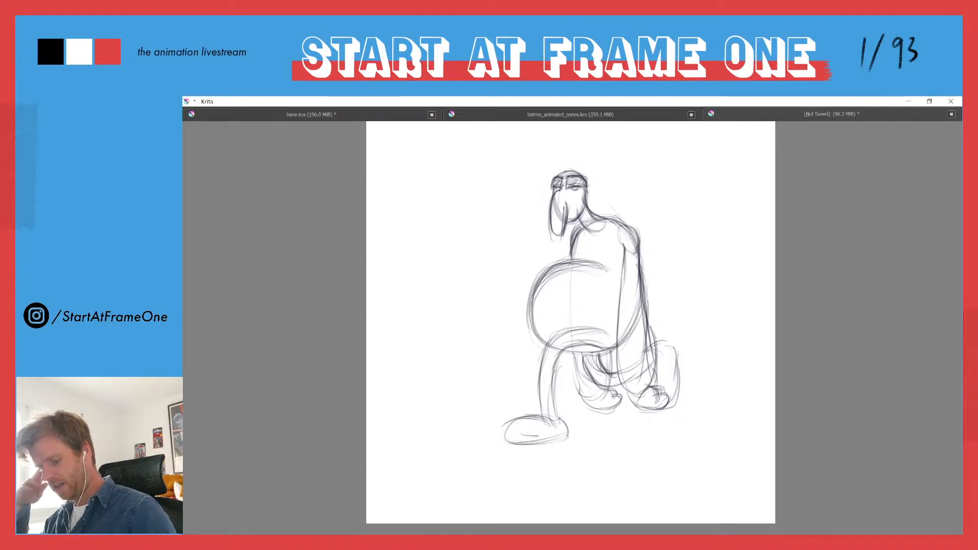
{"action": "mouse_move", "coordinate": [617, 376]}
{"action": "left_mouse_down"}
{"action": "mouse_move", "coordinate": [630, 354]}
{"action": "mouse_move", "coordinate": [641, 358]}
{"action": "left_mouse_up"}
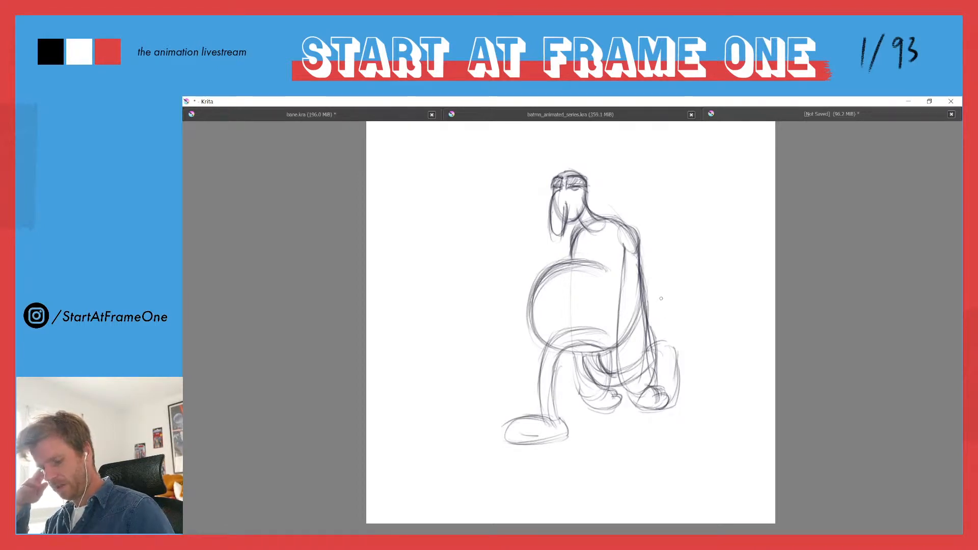
{"action": "left_click_drag", "start_coordinate": [563, 333], "coordinate": [595, 330]}
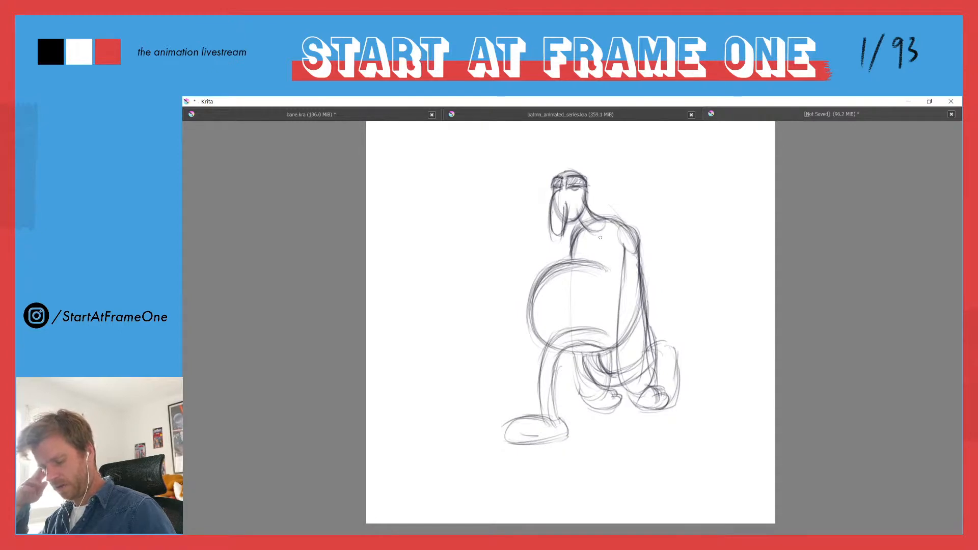
Step: Fade the figure's sketch layer and add a new paint layer above it for the next pose
{"action": "key", "text": "Tab"}
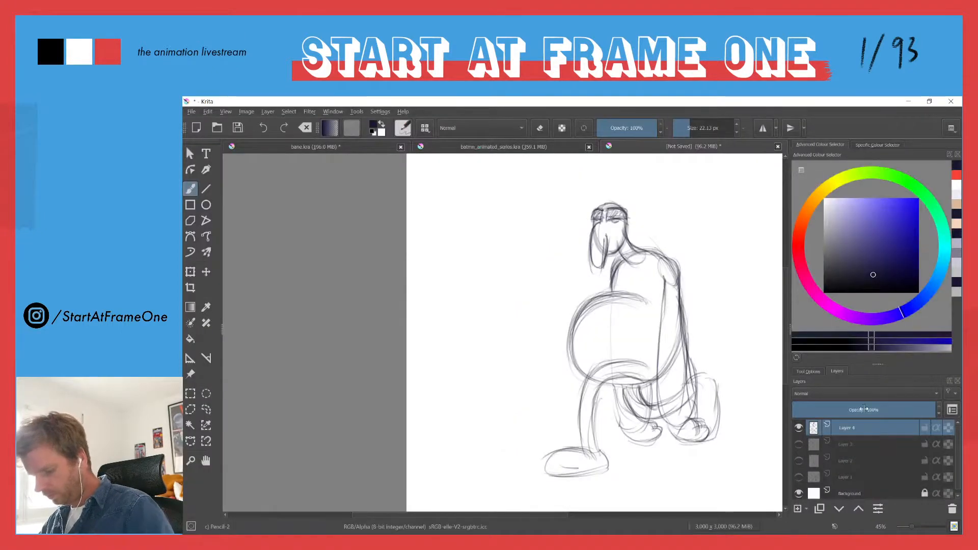
{"action": "key", "text": "Insert"}
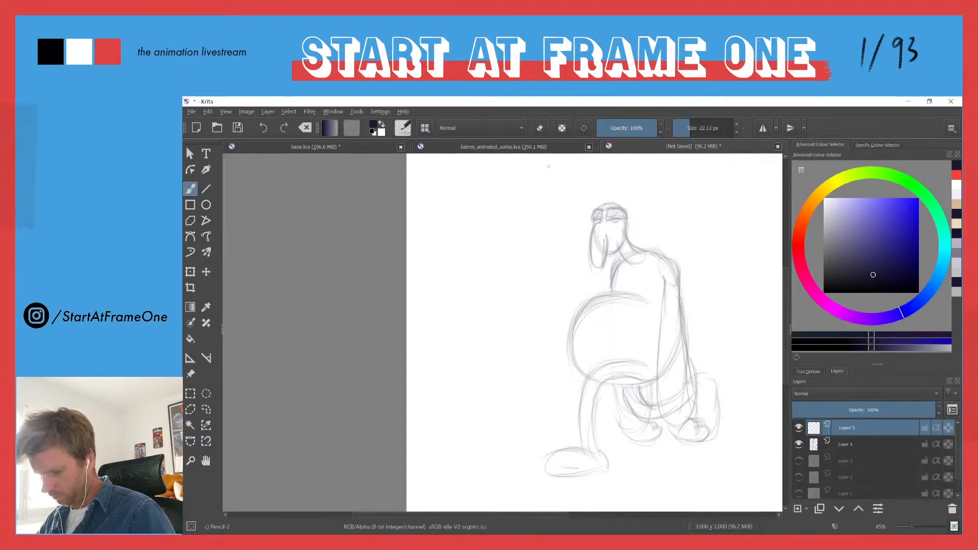
{"action": "key", "text": "Tab"}
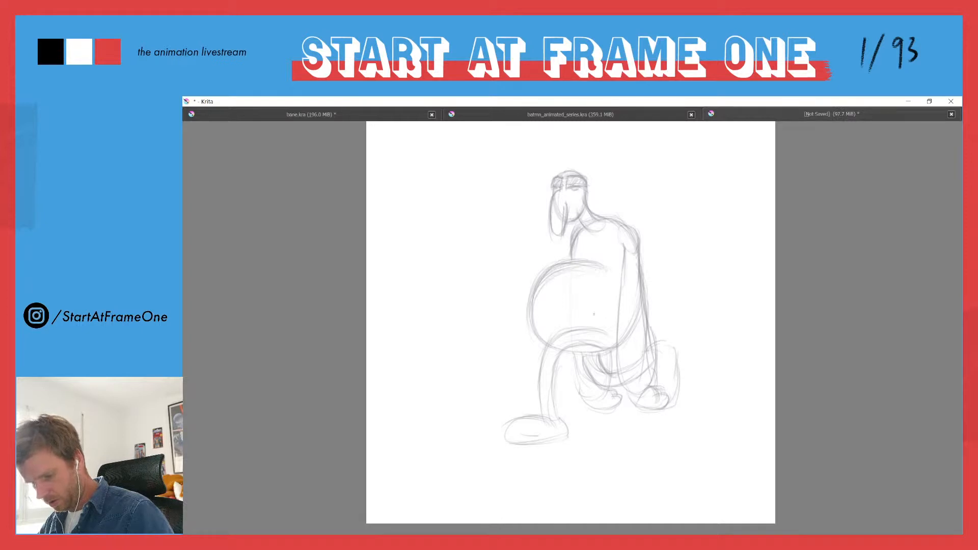
{"action": "mouse_move", "coordinate": [603, 321]}
{"action": "left_mouse_down"}
{"action": "mouse_move", "coordinate": [549, 329]}
{"action": "mouse_move", "coordinate": [609, 328]}
{"action": "mouse_move", "coordinate": [555, 341]}
{"action": "mouse_move", "coordinate": [597, 321]}
{"action": "mouse_move", "coordinate": [562, 345]}
{"action": "mouse_move", "coordinate": [555, 325]}
{"action": "mouse_move", "coordinate": [557, 349]}
{"action": "mouse_move", "coordinate": [537, 355]}
{"action": "left_mouse_up"}
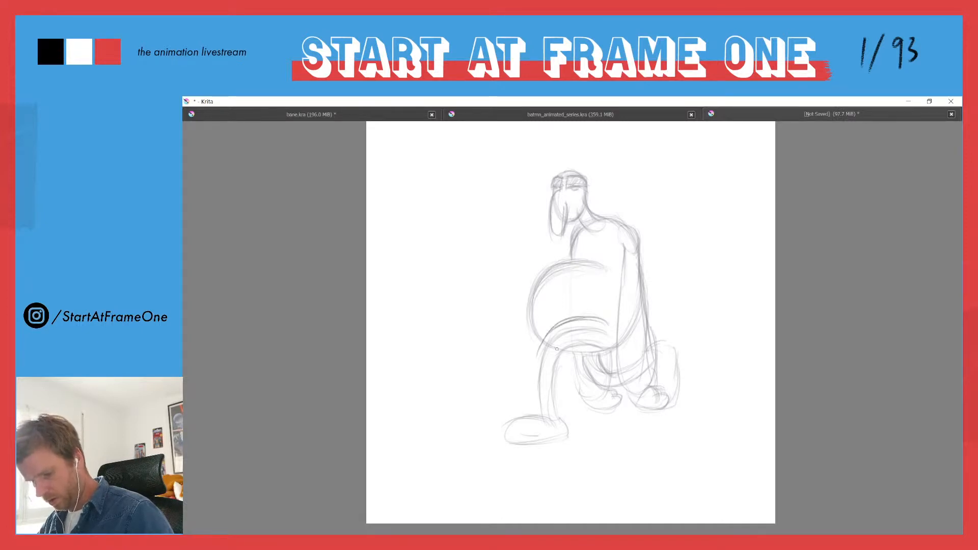
{"action": "left_click_drag", "start_coordinate": [564, 322], "coordinate": [532, 372]}
{"action": "mouse_move", "coordinate": [609, 350]}
{"action": "left_mouse_down"}
{"action": "mouse_move", "coordinate": [576, 349]}
{"action": "mouse_move", "coordinate": [596, 348]}
{"action": "mouse_move", "coordinate": [554, 373]}
{"action": "left_mouse_up"}
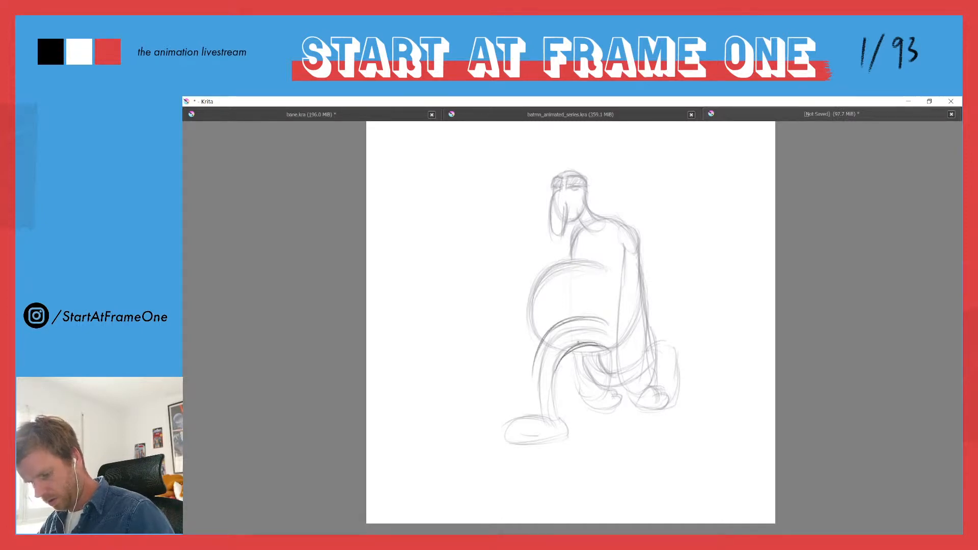
{"action": "left_click_drag", "start_coordinate": [576, 341], "coordinate": [554, 391]}
{"action": "left_click_drag", "start_coordinate": [566, 357], "coordinate": [553, 418]}
{"action": "mouse_move", "coordinate": [606, 342]}
{"action": "left_mouse_down"}
{"action": "mouse_move", "coordinate": [574, 348]}
{"action": "mouse_move", "coordinate": [611, 348]}
{"action": "mouse_move", "coordinate": [583, 317]}
{"action": "mouse_move", "coordinate": [539, 357]}
{"action": "mouse_move", "coordinate": [532, 387]}
{"action": "left_mouse_up"}
{"action": "left_click_drag", "start_coordinate": [544, 339], "coordinate": [534, 402]}
{"action": "left_click_drag", "start_coordinate": [537, 359], "coordinate": [534, 407]}
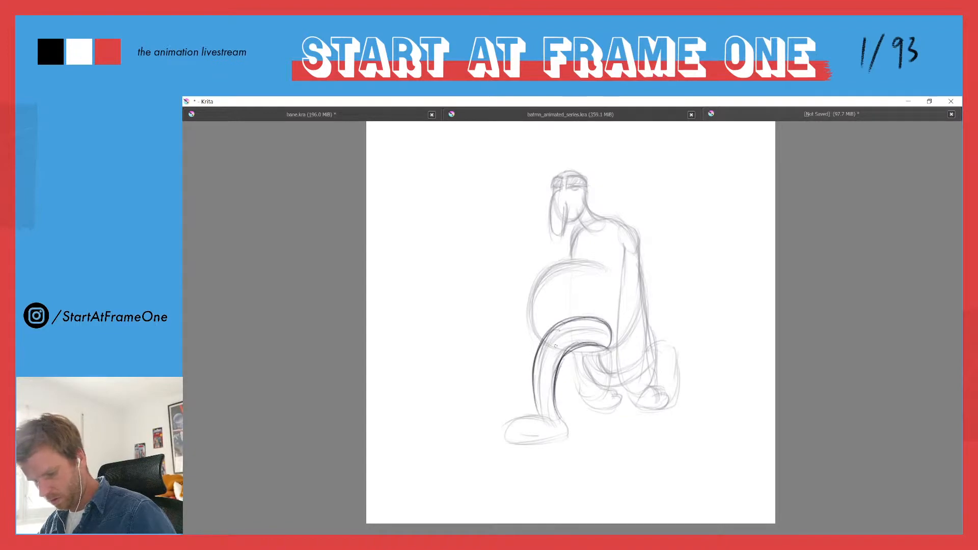
{"action": "mouse_move", "coordinate": [551, 336]}
{"action": "left_mouse_down"}
{"action": "mouse_move", "coordinate": [536, 354]}
{"action": "mouse_move", "coordinate": [553, 354]}
{"action": "mouse_move", "coordinate": [535, 348]}
{"action": "left_mouse_up"}
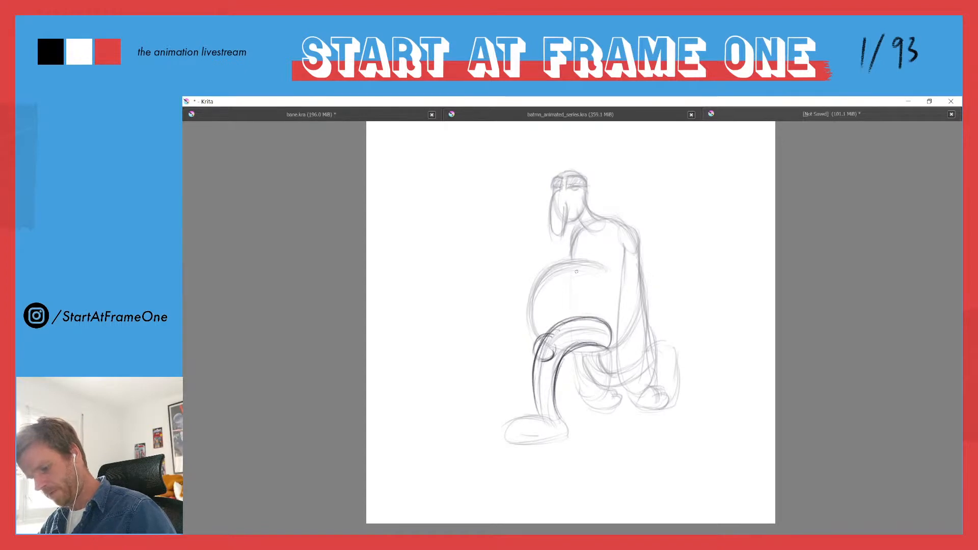
{"action": "key", "text": "l"}
{"action": "mouse_move", "coordinate": [600, 261]}
{"action": "left_mouse_down"}
{"action": "mouse_move", "coordinate": [618, 442]}
{"action": "mouse_move", "coordinate": [489, 319]}
{"action": "left_mouse_up"}
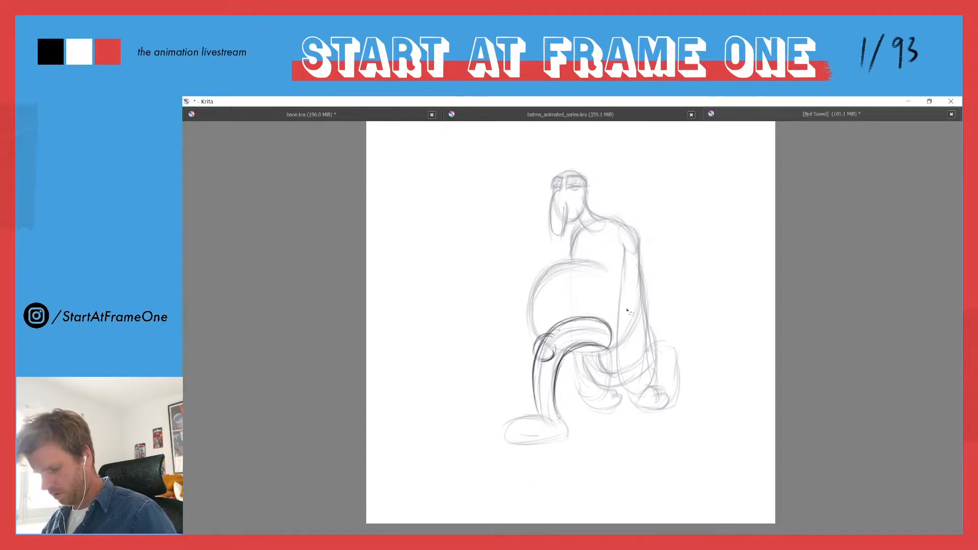
{"action": "key", "text": "Delete"}
{"action": "key", "text": "ctrl+shift+a"}
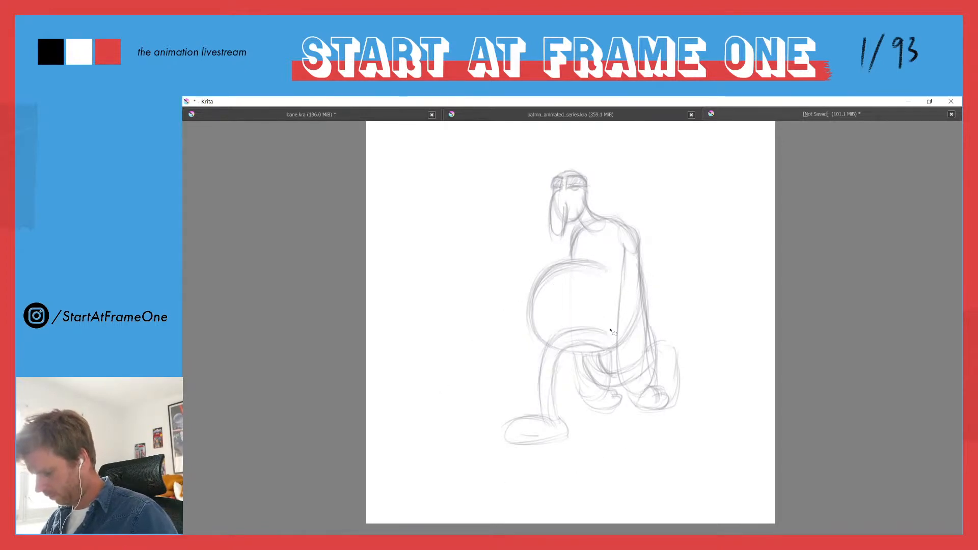
Step: Draw the big round belly on the new layer, slightly lower than the faded one, with an overlapping fold line at its top
{"action": "key", "text": "b"}
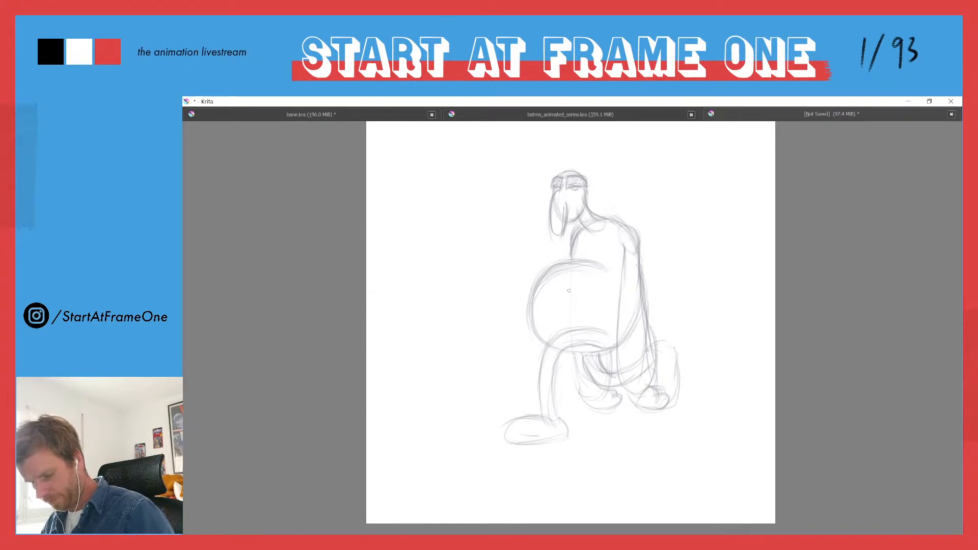
{"action": "mouse_move", "coordinate": [602, 272]}
{"action": "left_mouse_down"}
{"action": "mouse_move", "coordinate": [545, 285]}
{"action": "mouse_move", "coordinate": [532, 326]}
{"action": "left_mouse_up"}
{"action": "left_click_drag", "start_coordinate": [547, 285], "coordinate": [534, 336]}
{"action": "left_click_drag", "start_coordinate": [546, 302], "coordinate": [541, 337]}
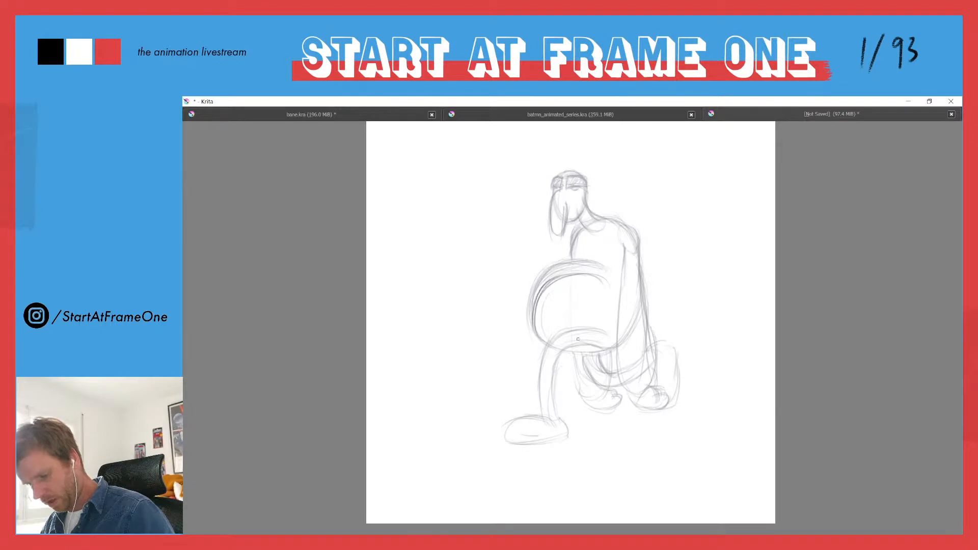
{"action": "mouse_move", "coordinate": [589, 271]}
{"action": "left_mouse_down"}
{"action": "mouse_move", "coordinate": [540, 294]}
{"action": "mouse_move", "coordinate": [534, 352]}
{"action": "mouse_move", "coordinate": [603, 356]}
{"action": "left_mouse_up"}
{"action": "mouse_move", "coordinate": [541, 303]}
{"action": "left_mouse_down"}
{"action": "mouse_move", "coordinate": [538, 329]}
{"action": "mouse_move", "coordinate": [614, 347]}
{"action": "left_mouse_up"}
{"action": "left_click_drag", "start_coordinate": [637, 314], "coordinate": [610, 348]}
{"action": "mouse_move", "coordinate": [629, 258]}
{"action": "left_mouse_down"}
{"action": "mouse_move", "coordinate": [640, 333]}
{"action": "mouse_move", "coordinate": [638, 270]}
{"action": "left_mouse_up"}
{"action": "left_click_drag", "start_coordinate": [636, 318], "coordinate": [618, 343]}
{"action": "mouse_move", "coordinate": [603, 280]}
{"action": "left_mouse_down"}
{"action": "mouse_move", "coordinate": [552, 275]}
{"action": "mouse_move", "coordinate": [530, 313]}
{"action": "left_mouse_up"}
{"action": "left_click_drag", "start_coordinate": [550, 281], "coordinate": [578, 355]}
{"action": "left_click_drag", "start_coordinate": [637, 311], "coordinate": [576, 352]}
{"action": "left_click_drag", "start_coordinate": [632, 268], "coordinate": [635, 296]}
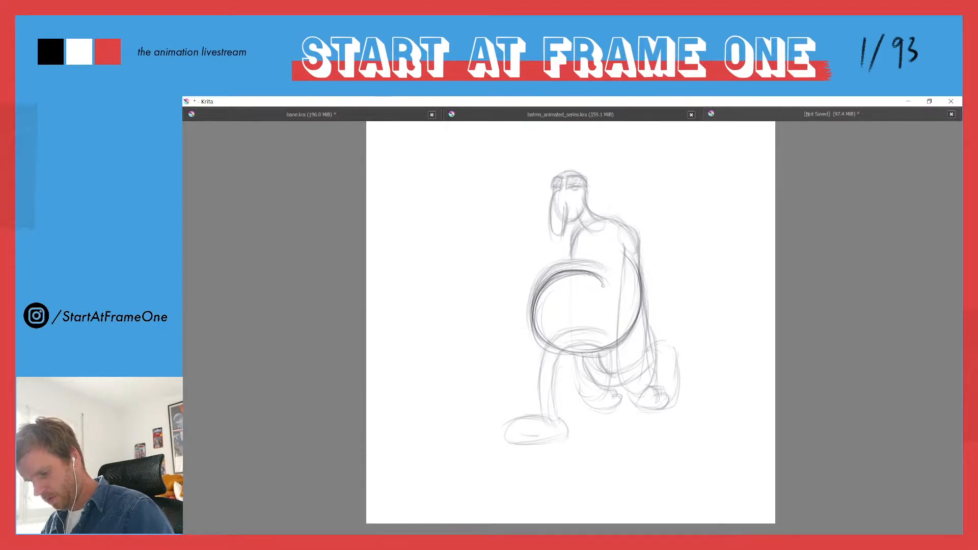
Step: Draw a rounded upper back and chest curve joining the belly, and reinforce the belly outline
{"action": "mouse_move", "coordinate": [604, 252]}
{"action": "left_mouse_down"}
{"action": "mouse_move", "coordinate": [636, 280]}
{"action": "mouse_move", "coordinate": [586, 251]}
{"action": "mouse_move", "coordinate": [619, 245]}
{"action": "mouse_move", "coordinate": [640, 316]}
{"action": "mouse_move", "coordinate": [635, 338]}
{"action": "left_mouse_up"}
{"action": "mouse_move", "coordinate": [570, 264]}
{"action": "left_mouse_down"}
{"action": "mouse_move", "coordinate": [606, 244]}
{"action": "mouse_move", "coordinate": [635, 257]}
{"action": "mouse_move", "coordinate": [642, 320]}
{"action": "mouse_move", "coordinate": [588, 270]}
{"action": "mouse_move", "coordinate": [603, 285]}
{"action": "mouse_move", "coordinate": [536, 321]}
{"action": "mouse_move", "coordinate": [558, 345]}
{"action": "left_mouse_up"}
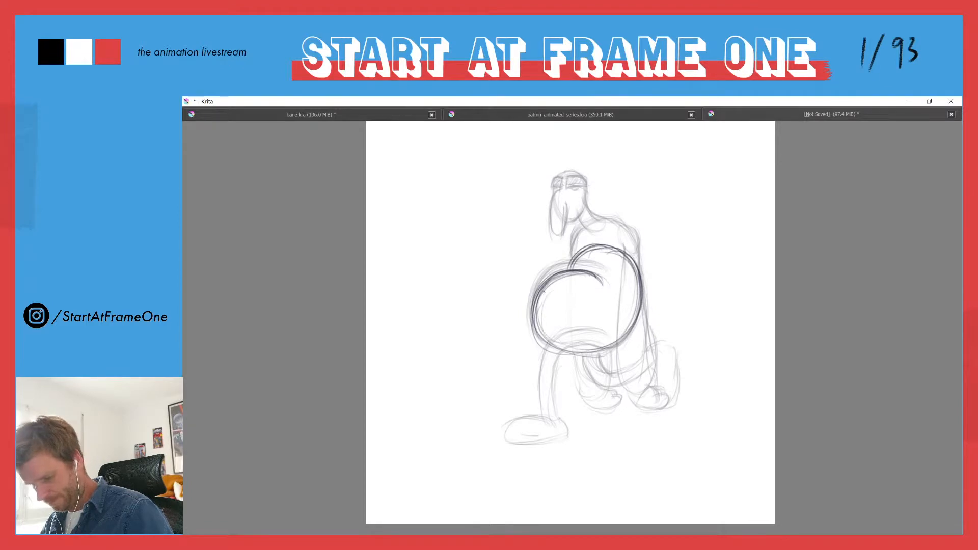
{"action": "mouse_move", "coordinate": [537, 312]}
{"action": "left_mouse_down"}
{"action": "mouse_move", "coordinate": [611, 356]}
{"action": "mouse_move", "coordinate": [640, 302]}
{"action": "left_mouse_up"}
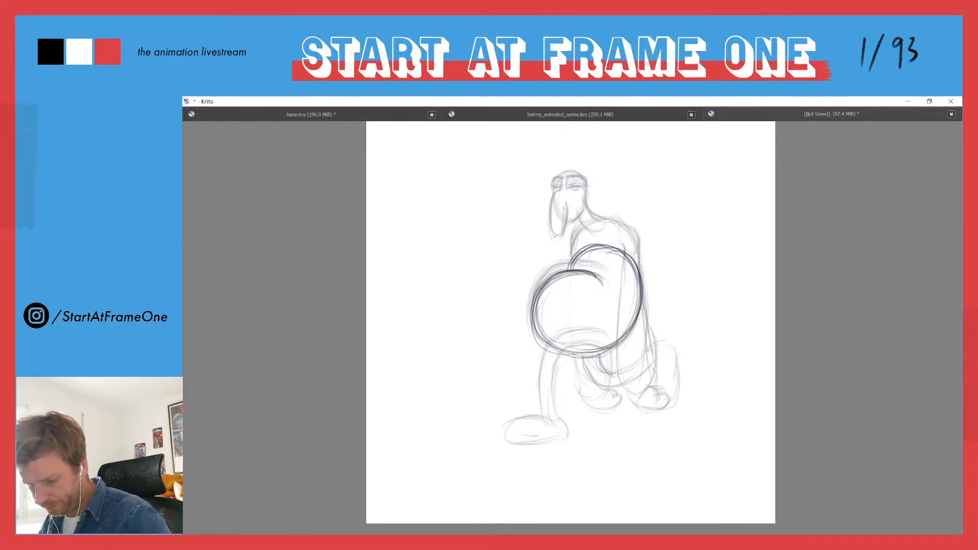
Step: Draw a lowered oval head above the belly, with a long drooping nose overlapping the belly's top
{"action": "mouse_move", "coordinate": [579, 219]}
{"action": "left_mouse_down"}
{"action": "mouse_move", "coordinate": [587, 208]}
{"action": "mouse_move", "coordinate": [590, 252]}
{"action": "mouse_move", "coordinate": [560, 209]}
{"action": "mouse_move", "coordinate": [560, 247]}
{"action": "mouse_move", "coordinate": [593, 214]}
{"action": "mouse_move", "coordinate": [555, 224]}
{"action": "mouse_move", "coordinate": [574, 255]}
{"action": "mouse_move", "coordinate": [555, 290]}
{"action": "left_mouse_up"}
{"action": "mouse_move", "coordinate": [557, 228]}
{"action": "left_mouse_down"}
{"action": "mouse_move", "coordinate": [540, 277]}
{"action": "mouse_move", "coordinate": [555, 297]}
{"action": "left_mouse_up"}
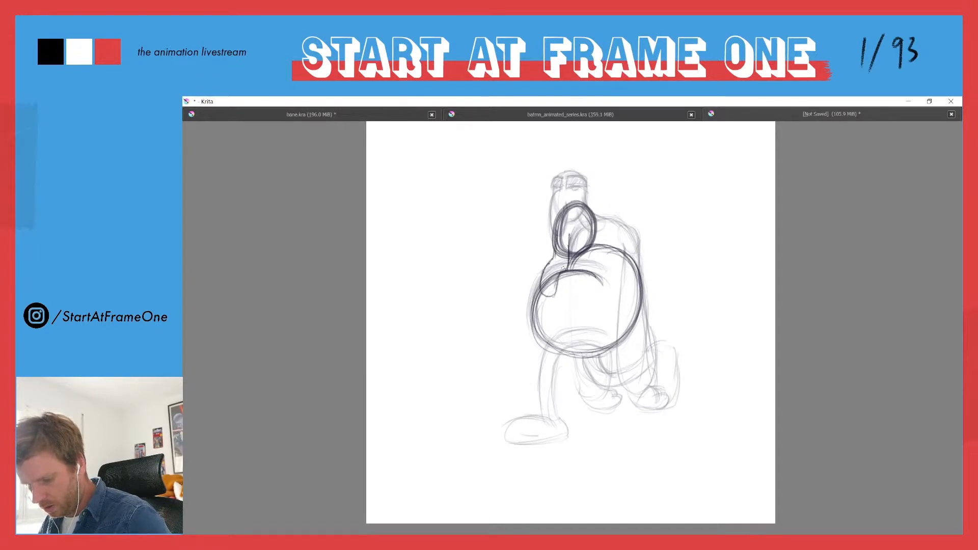
{"action": "left_click_drag", "start_coordinate": [570, 255], "coordinate": [552, 297]}
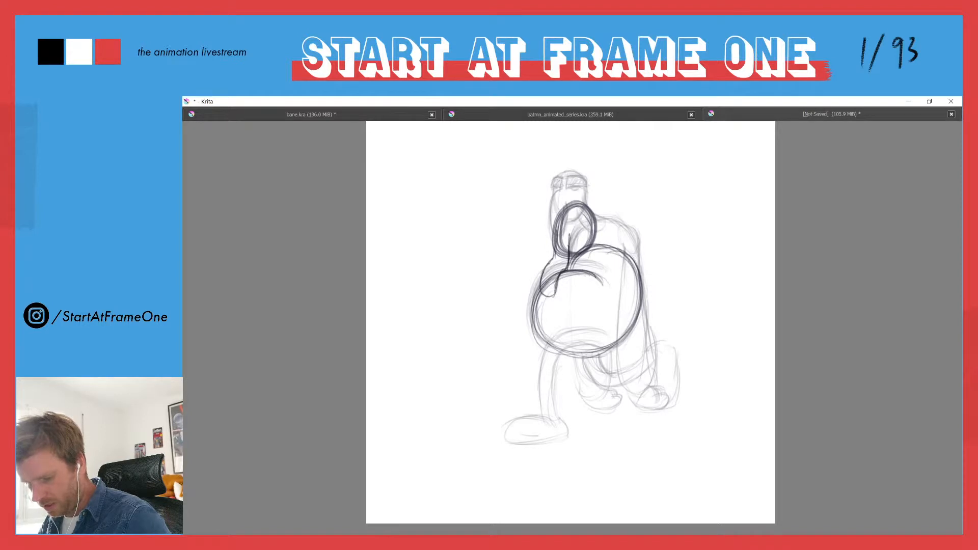
Step: Draw the neck and collar curve, and darken the line running from the neck over the back
{"action": "mouse_move", "coordinate": [556, 229]}
{"action": "left_mouse_down"}
{"action": "mouse_move", "coordinate": [540, 292]}
{"action": "mouse_move", "coordinate": [569, 250]}
{"action": "mouse_move", "coordinate": [609, 246]}
{"action": "mouse_move", "coordinate": [605, 263]}
{"action": "mouse_move", "coordinate": [580, 260]}
{"action": "left_mouse_up"}
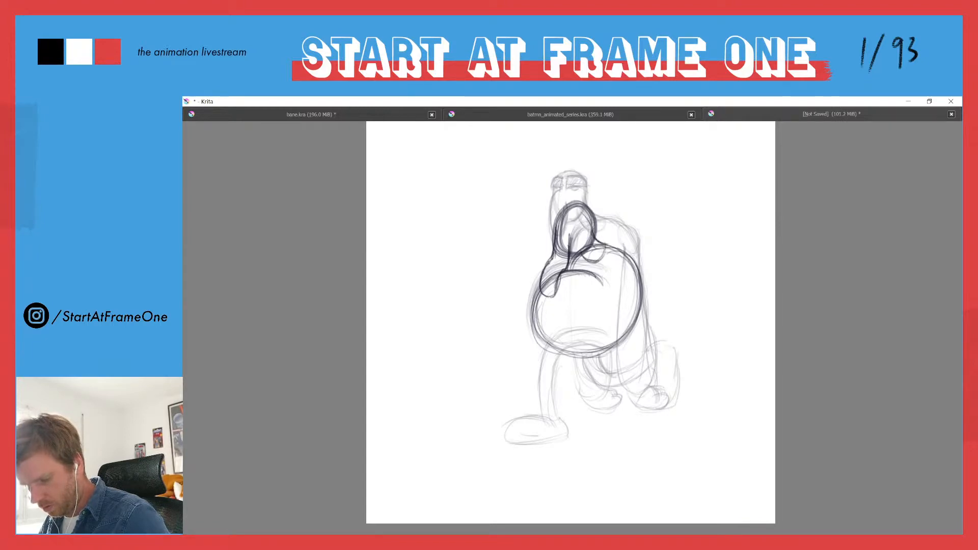
{"action": "mouse_move", "coordinate": [592, 227]}
{"action": "left_mouse_down"}
{"action": "mouse_move", "coordinate": [600, 247]}
{"action": "mouse_move", "coordinate": [594, 238]}
{"action": "mouse_move", "coordinate": [624, 249]}
{"action": "mouse_move", "coordinate": [635, 289]}
{"action": "left_mouse_up"}
{"action": "left_click_drag", "start_coordinate": [617, 249], "coordinate": [634, 301]}
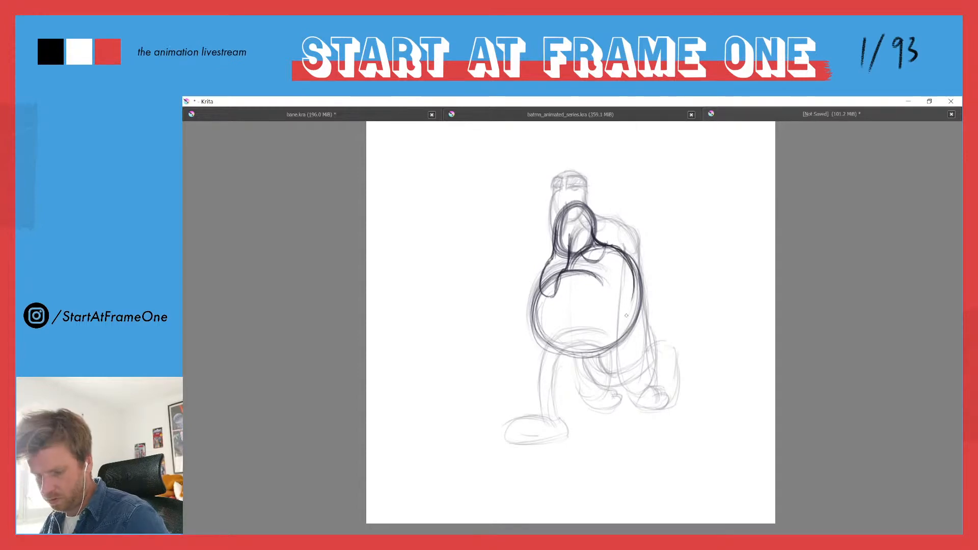
Step: Mark two small eyes on the lowered head, clear the construction lines inside the nose, and darken the nose outline
{"action": "mouse_move", "coordinate": [574, 220]}
{"action": "left_mouse_down"}
{"action": "mouse_move", "coordinate": [576, 230]}
{"action": "mouse_move", "coordinate": [559, 230]}
{"action": "mouse_move", "coordinate": [570, 257]}
{"action": "mouse_move", "coordinate": [558, 285]}
{"action": "mouse_move", "coordinate": [546, 264]}
{"action": "mouse_move", "coordinate": [549, 296]}
{"action": "left_mouse_up"}
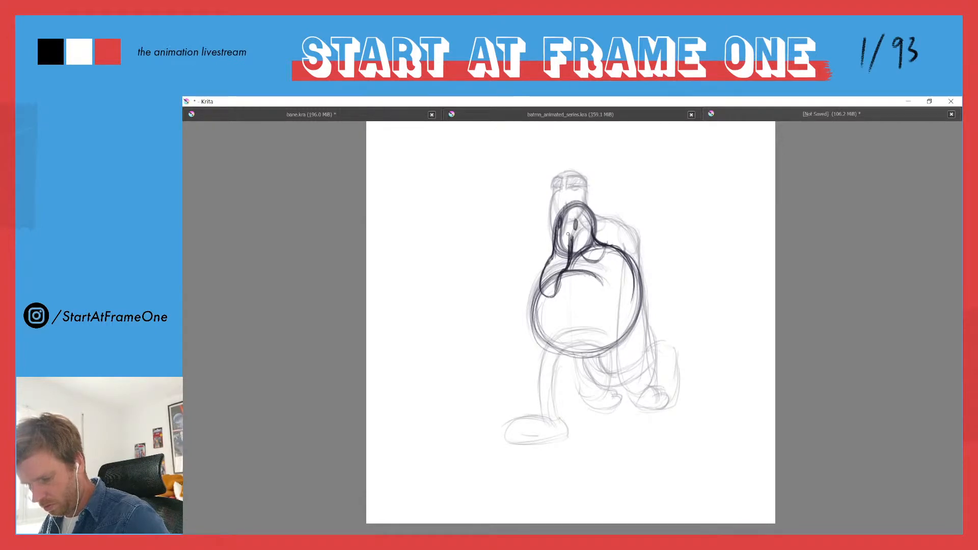
{"action": "mouse_move", "coordinate": [568, 233]}
{"action": "left_mouse_down"}
{"action": "mouse_move", "coordinate": [563, 265]}
{"action": "mouse_move", "coordinate": [557, 236]}
{"action": "mouse_move", "coordinate": [564, 265]}
{"action": "left_mouse_up"}
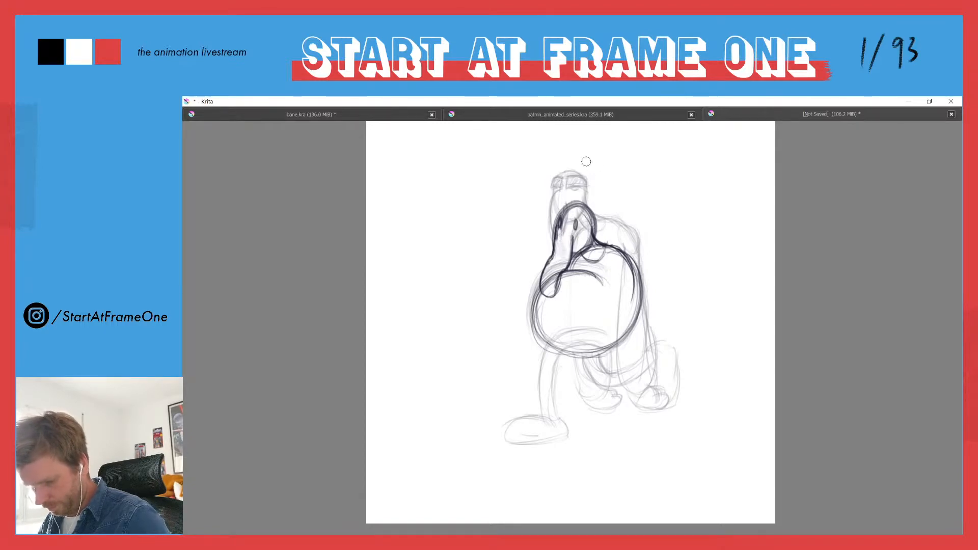
{"action": "left_click_drag", "start_coordinate": [559, 230], "coordinate": [548, 298]}
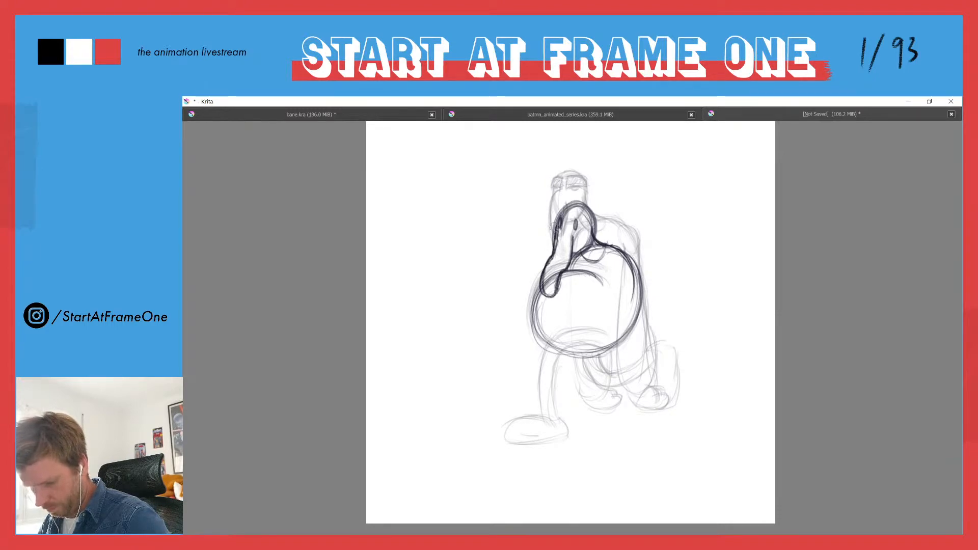
Step: Draw half-closed eyes under a dark brow band on the lowered head, and darken the collar curve below it
{"action": "mouse_move", "coordinate": [558, 222]}
{"action": "left_mouse_down"}
{"action": "mouse_move", "coordinate": [555, 249]}
{"action": "mouse_move", "coordinate": [575, 228]}
{"action": "mouse_move", "coordinate": [563, 233]}
{"action": "mouse_move", "coordinate": [560, 216]}
{"action": "mouse_move", "coordinate": [587, 216]}
{"action": "mouse_move", "coordinate": [587, 228]}
{"action": "left_mouse_up"}
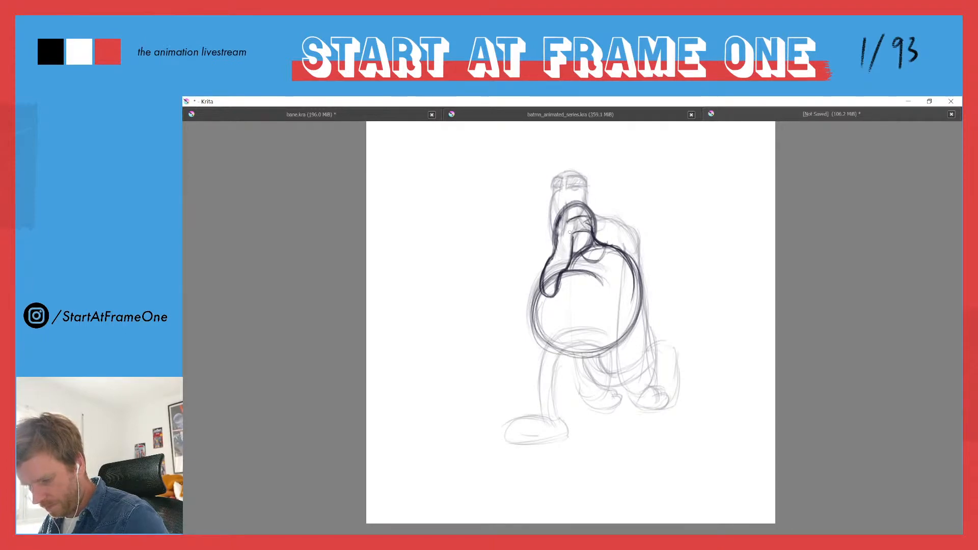
{"action": "mouse_move", "coordinate": [568, 217]}
{"action": "left_mouse_down"}
{"action": "mouse_move", "coordinate": [566, 237]}
{"action": "mouse_move", "coordinate": [592, 228]}
{"action": "mouse_move", "coordinate": [550, 226]}
{"action": "mouse_move", "coordinate": [579, 233]}
{"action": "left_mouse_up"}
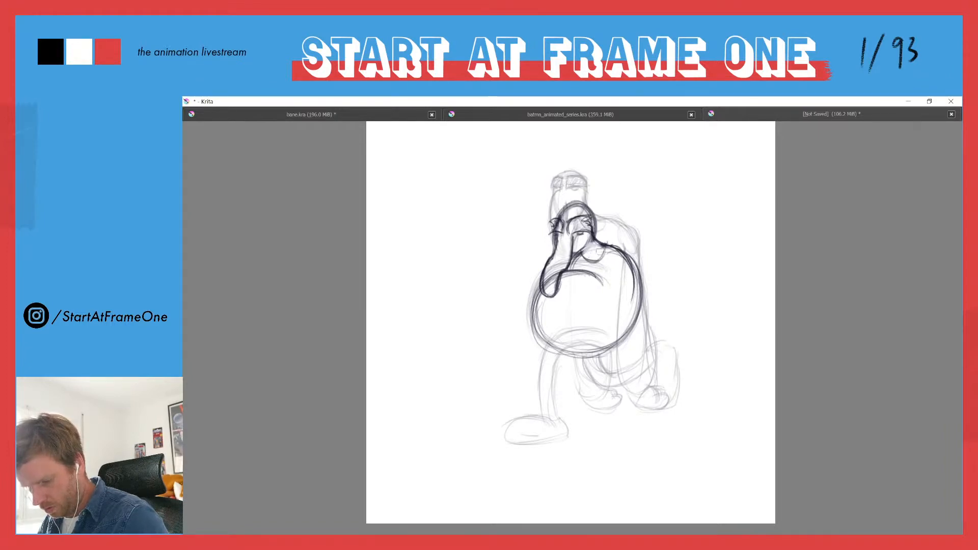
{"action": "left_click_drag", "start_coordinate": [603, 249], "coordinate": [578, 251]}
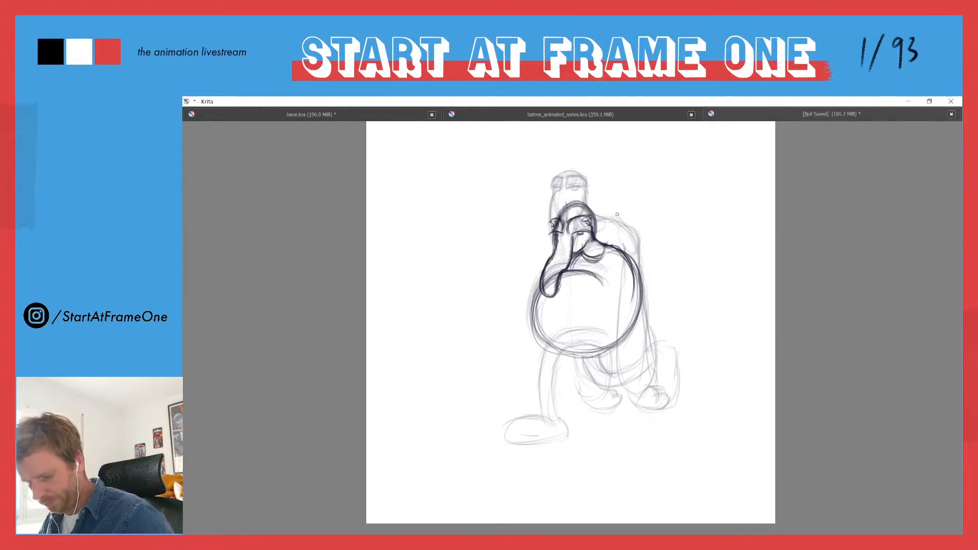
Step: Draw the long arm hanging from the shoulder over the belly's edge, widening downward to a hand with small fingers near foot level
{"action": "left_click_drag", "start_coordinate": [634, 266], "coordinate": [638, 280]}
{"action": "mouse_move", "coordinate": [626, 260]}
{"action": "left_mouse_down"}
{"action": "mouse_move", "coordinate": [635, 289]}
{"action": "mouse_move", "coordinate": [636, 276]}
{"action": "mouse_move", "coordinate": [631, 291]}
{"action": "left_mouse_up"}
{"action": "mouse_move", "coordinate": [632, 264]}
{"action": "left_mouse_down"}
{"action": "mouse_move", "coordinate": [636, 278]}
{"action": "mouse_move", "coordinate": [618, 281]}
{"action": "mouse_move", "coordinate": [632, 324]}
{"action": "left_mouse_up"}
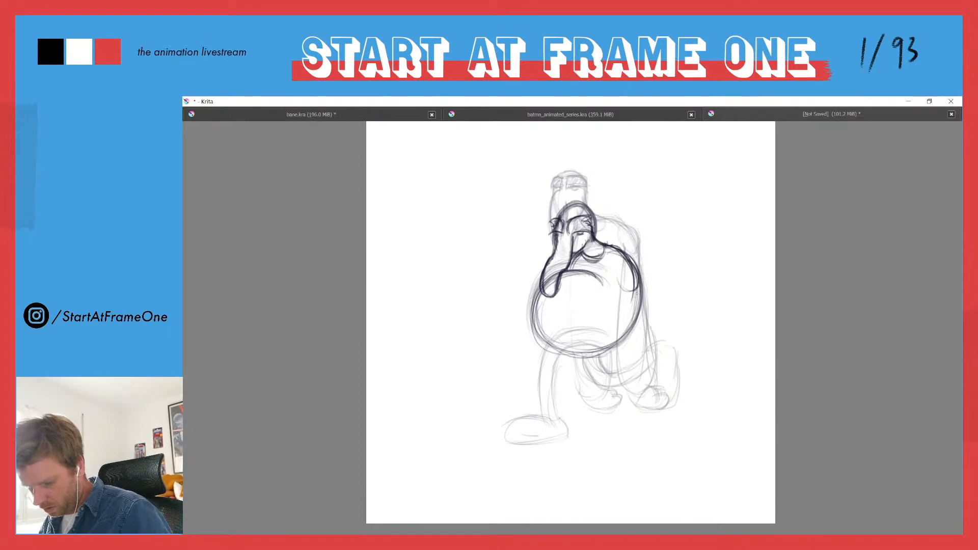
{"action": "left_click_drag", "start_coordinate": [636, 288], "coordinate": [640, 372]}
{"action": "mouse_move", "coordinate": [634, 331]}
{"action": "left_mouse_down"}
{"action": "mouse_move", "coordinate": [659, 406]}
{"action": "mouse_move", "coordinate": [630, 419]}
{"action": "left_mouse_up"}
{"action": "mouse_move", "coordinate": [620, 283]}
{"action": "left_mouse_down"}
{"action": "mouse_move", "coordinate": [609, 353]}
{"action": "mouse_move", "coordinate": [615, 396]}
{"action": "mouse_move", "coordinate": [645, 405]}
{"action": "left_mouse_up"}
{"action": "left_click_drag", "start_coordinate": [644, 367], "coordinate": [652, 398]}
{"action": "mouse_move", "coordinate": [633, 304]}
{"action": "left_mouse_down"}
{"action": "mouse_move", "coordinate": [634, 356]}
{"action": "mouse_move", "coordinate": [632, 313]}
{"action": "mouse_move", "coordinate": [662, 424]}
{"action": "mouse_move", "coordinate": [670, 413]}
{"action": "mouse_move", "coordinate": [659, 408]}
{"action": "mouse_move", "coordinate": [673, 414]}
{"action": "mouse_move", "coordinate": [657, 424]}
{"action": "mouse_move", "coordinate": [665, 405]}
{"action": "mouse_move", "coordinate": [657, 414]}
{"action": "left_mouse_up"}
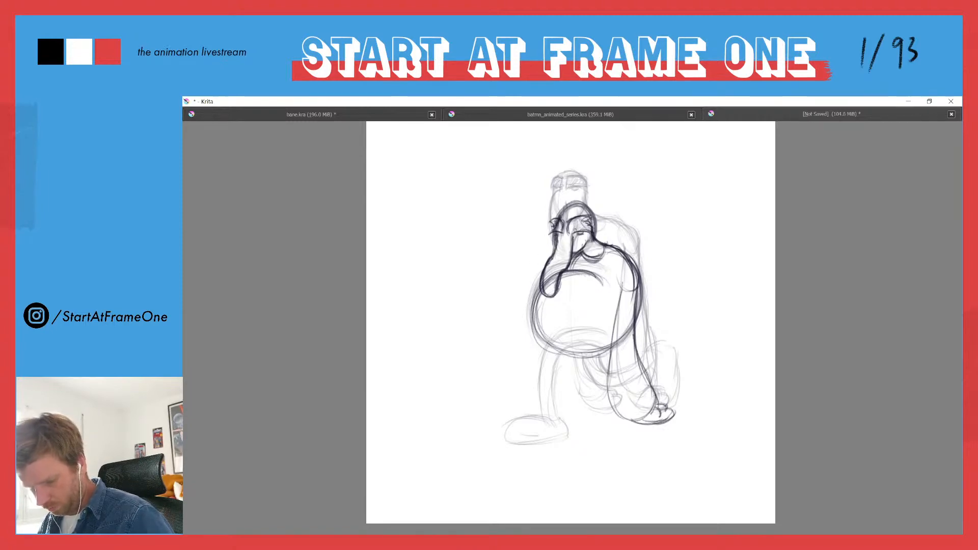
Step: Draw the bent front leg curving out from under the belly down to the ankle, following the faint leg of the previous pose
{"action": "mouse_move", "coordinate": [566, 338]}
{"action": "left_mouse_down"}
{"action": "mouse_move", "coordinate": [598, 341]}
{"action": "mouse_move", "coordinate": [544, 358]}
{"action": "mouse_move", "coordinate": [566, 353]}
{"action": "mouse_move", "coordinate": [542, 379]}
{"action": "mouse_move", "coordinate": [562, 338]}
{"action": "mouse_move", "coordinate": [545, 416]}
{"action": "mouse_move", "coordinate": [540, 364]}
{"action": "left_mouse_up"}
{"action": "left_click_drag", "start_coordinate": [545, 351], "coordinate": [537, 401]}
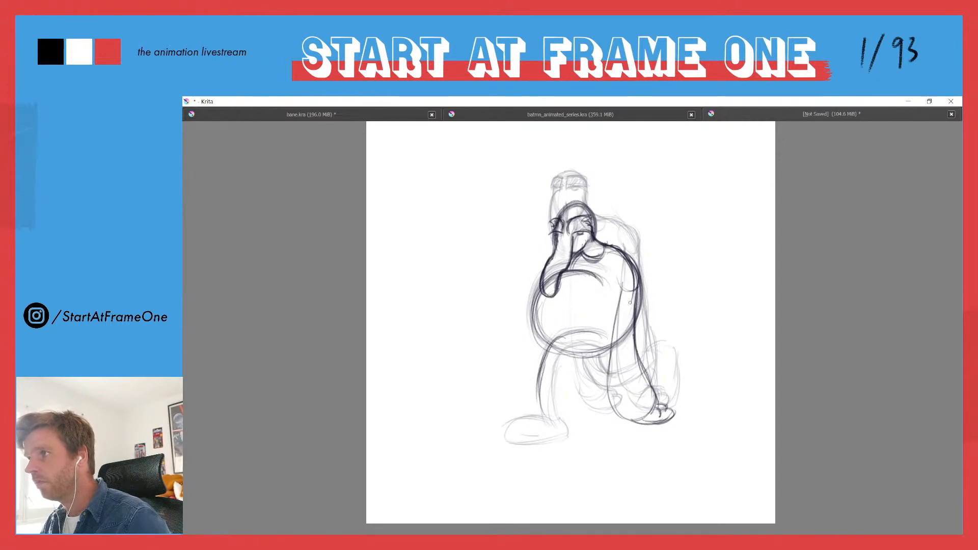
{"action": "mouse_move", "coordinate": [605, 331]}
{"action": "left_mouse_down"}
{"action": "mouse_move", "coordinate": [549, 367]}
{"action": "mouse_move", "coordinate": [593, 347]}
{"action": "mouse_move", "coordinate": [546, 376]}
{"action": "mouse_move", "coordinate": [572, 347]}
{"action": "mouse_move", "coordinate": [558, 385]}
{"action": "mouse_move", "coordinate": [557, 366]}
{"action": "mouse_move", "coordinate": [549, 421]}
{"action": "left_mouse_up"}
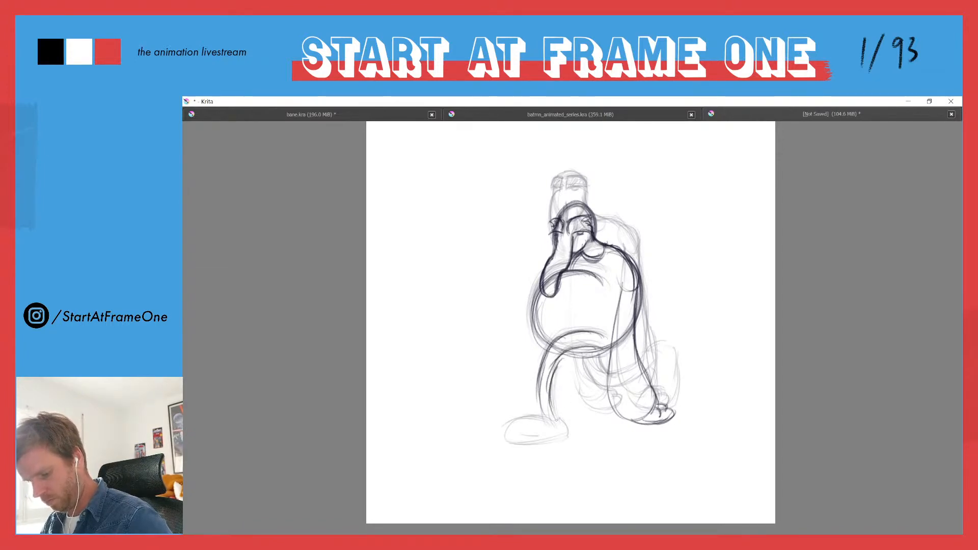
{"action": "mouse_move", "coordinate": [564, 352]}
{"action": "left_mouse_down"}
{"action": "mouse_move", "coordinate": [550, 406]}
{"action": "mouse_move", "coordinate": [549, 387]}
{"action": "left_mouse_up"}
{"action": "left_click_drag", "start_coordinate": [599, 346], "coordinate": [562, 353]}
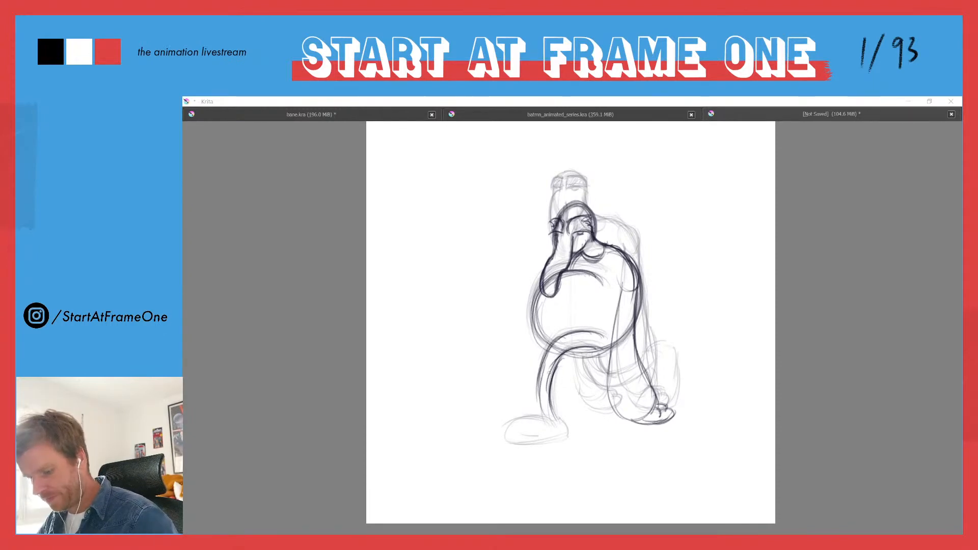
Step: Outline the rounded front foot over the faint previous one and join it to the ankle and lower leg lines
{"action": "mouse_move", "coordinate": [547, 418]}
{"action": "left_mouse_down"}
{"action": "mouse_move", "coordinate": [516, 421]}
{"action": "mouse_move", "coordinate": [504, 437]}
{"action": "left_mouse_up"}
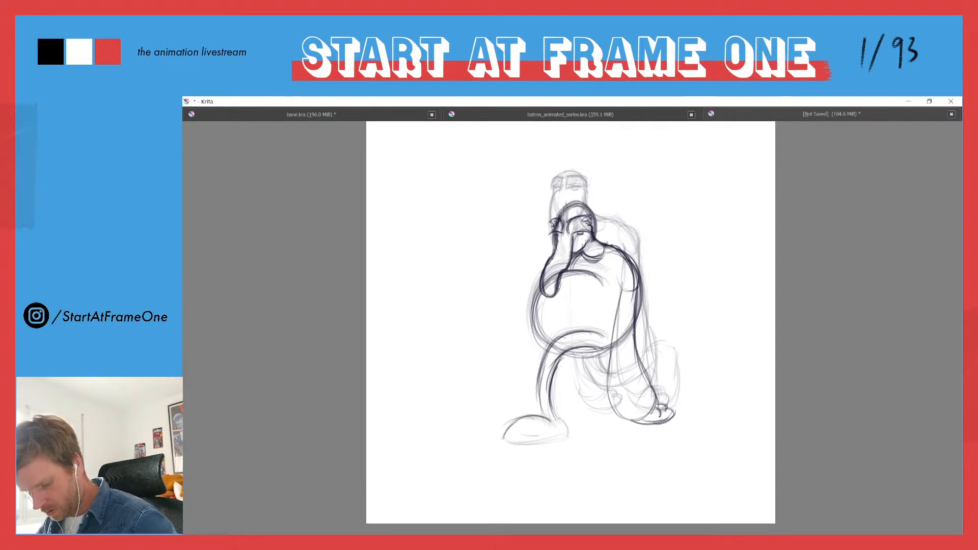
{"action": "mouse_move", "coordinate": [565, 436]}
{"action": "left_mouse_down"}
{"action": "mouse_move", "coordinate": [509, 444]}
{"action": "mouse_move", "coordinate": [565, 441]}
{"action": "mouse_move", "coordinate": [556, 418]}
{"action": "mouse_move", "coordinate": [567, 438]}
{"action": "mouse_move", "coordinate": [548, 418]}
{"action": "mouse_move", "coordinate": [553, 371]}
{"action": "left_mouse_up"}
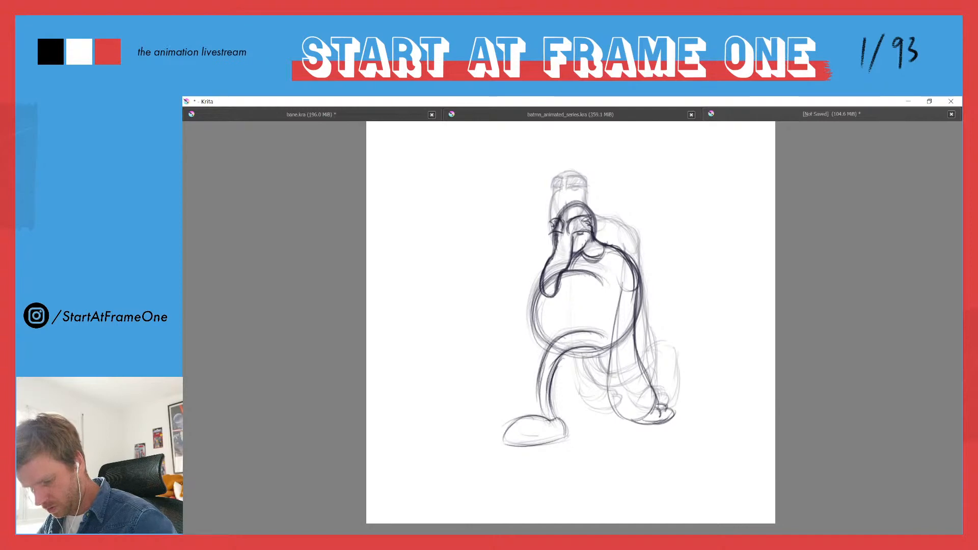
{"action": "left_click_drag", "start_coordinate": [541, 416], "coordinate": [544, 399]}
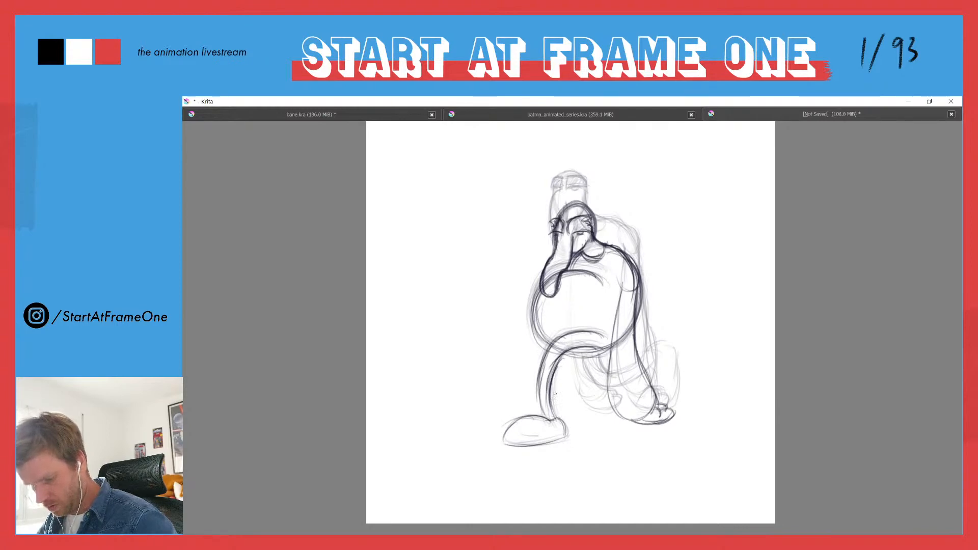